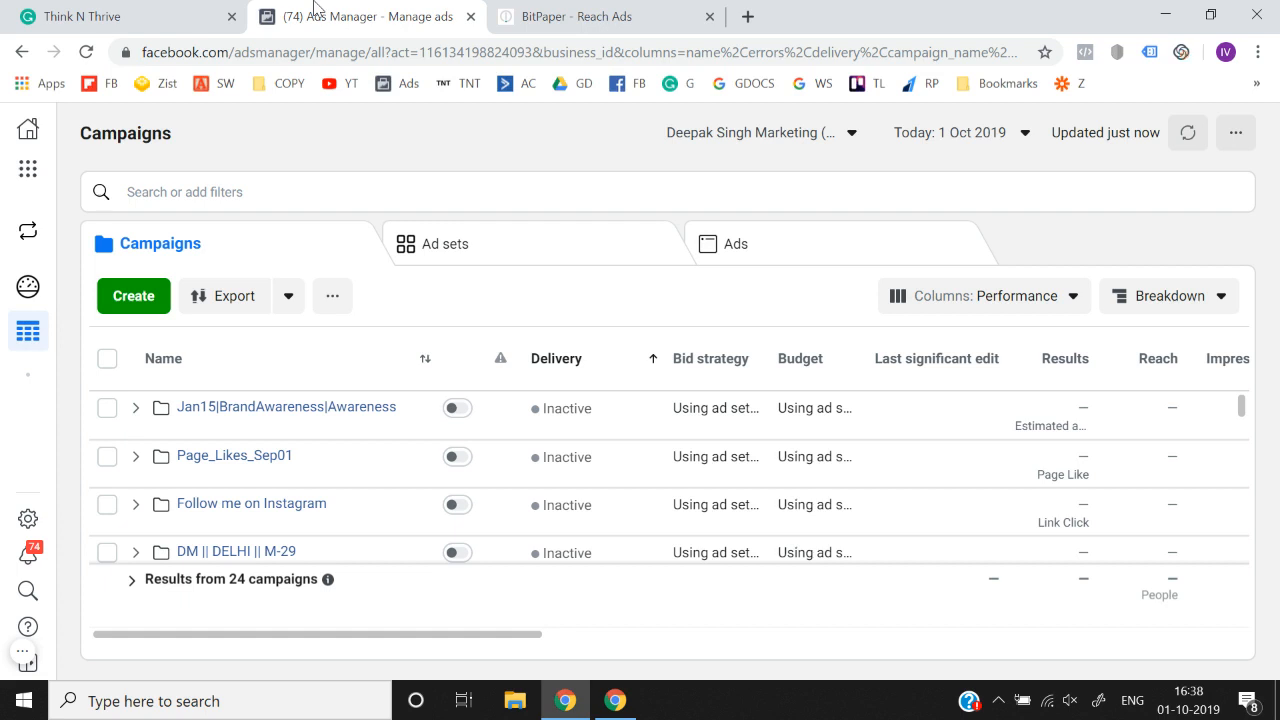
Start creating a new ad campaign and choose Reach as its marketing objective
{"action": "left_click", "coordinate": [509, 12]}
{"action": "left_click", "coordinate": [362, 12]}
{"action": "left_click", "coordinate": [122, 304]}
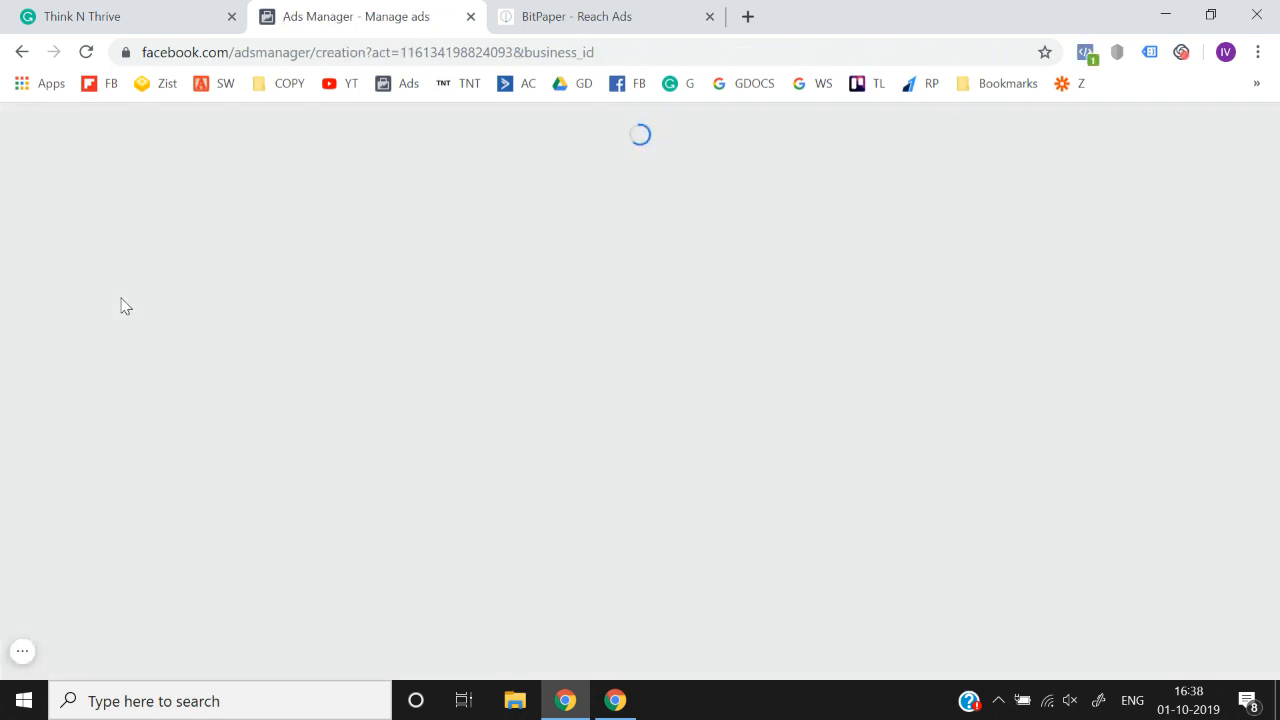
{"action": "scroll", "coordinate": [545, 330], "scroll_direction": "down", "scroll_amount": 1}
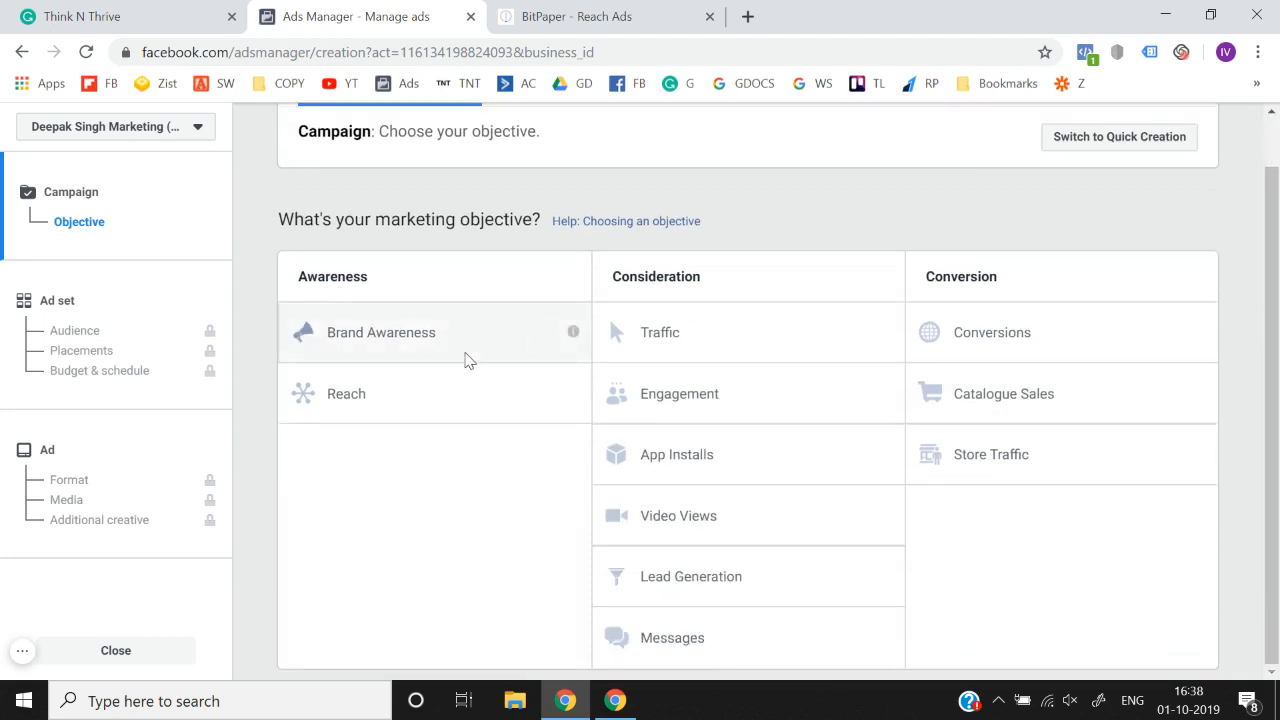
{"action": "left_click", "coordinate": [365, 410]}
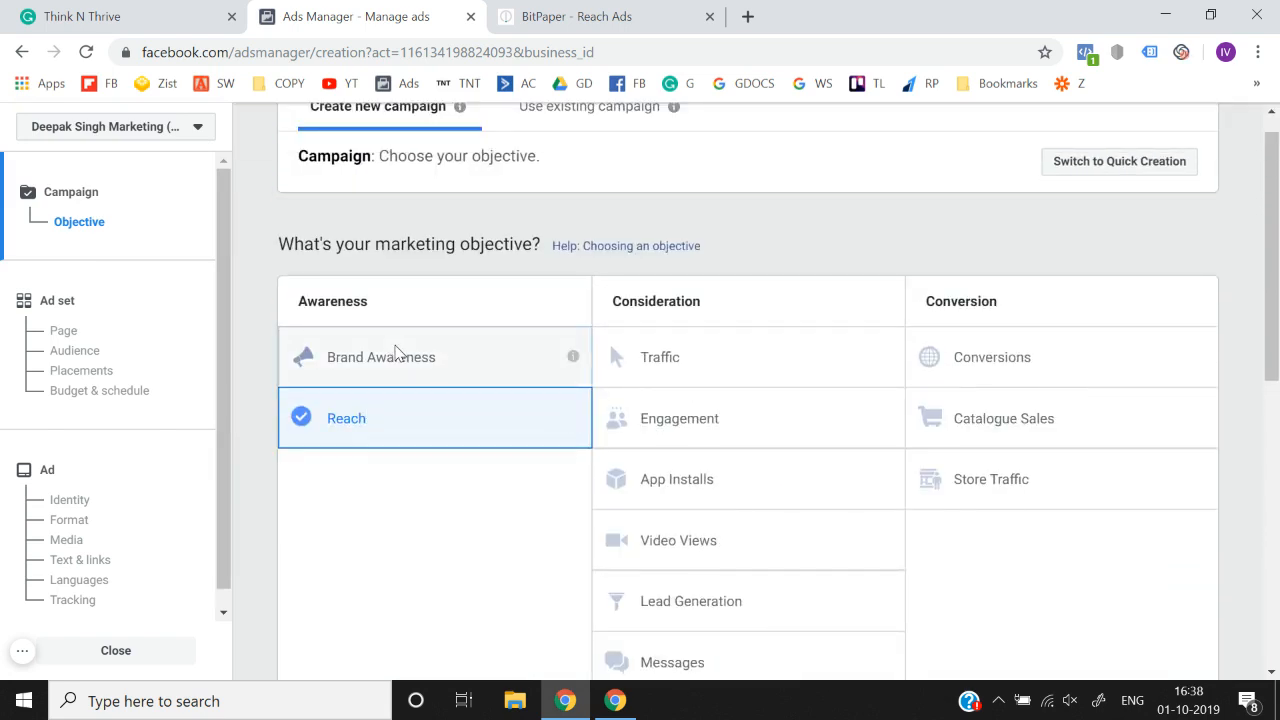
Preview the campaign settings of the Brand Awareness objective and switch back to Reach
{"action": "left_click", "coordinate": [395, 352]}
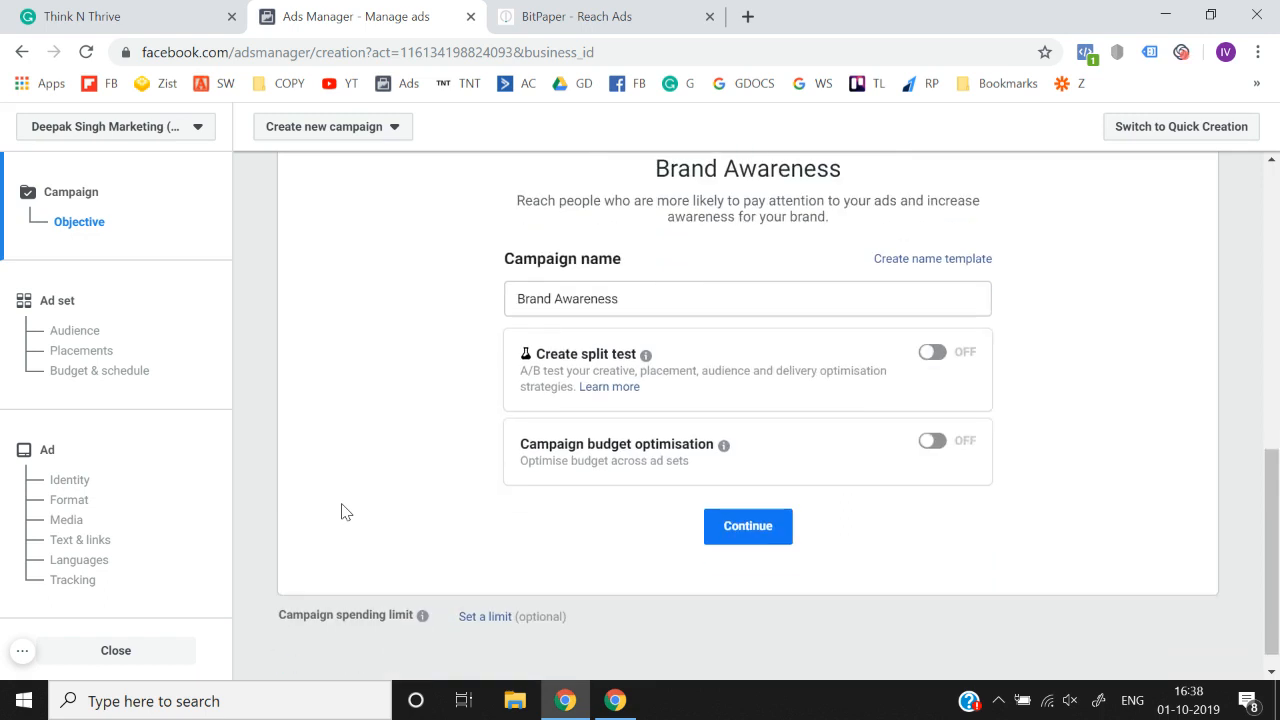
{"action": "scroll", "coordinate": [341, 512], "scroll_direction": "up", "scroll_amount": 1}
{"action": "scroll", "coordinate": [341, 512], "scroll_direction": "up", "scroll_amount": 3}
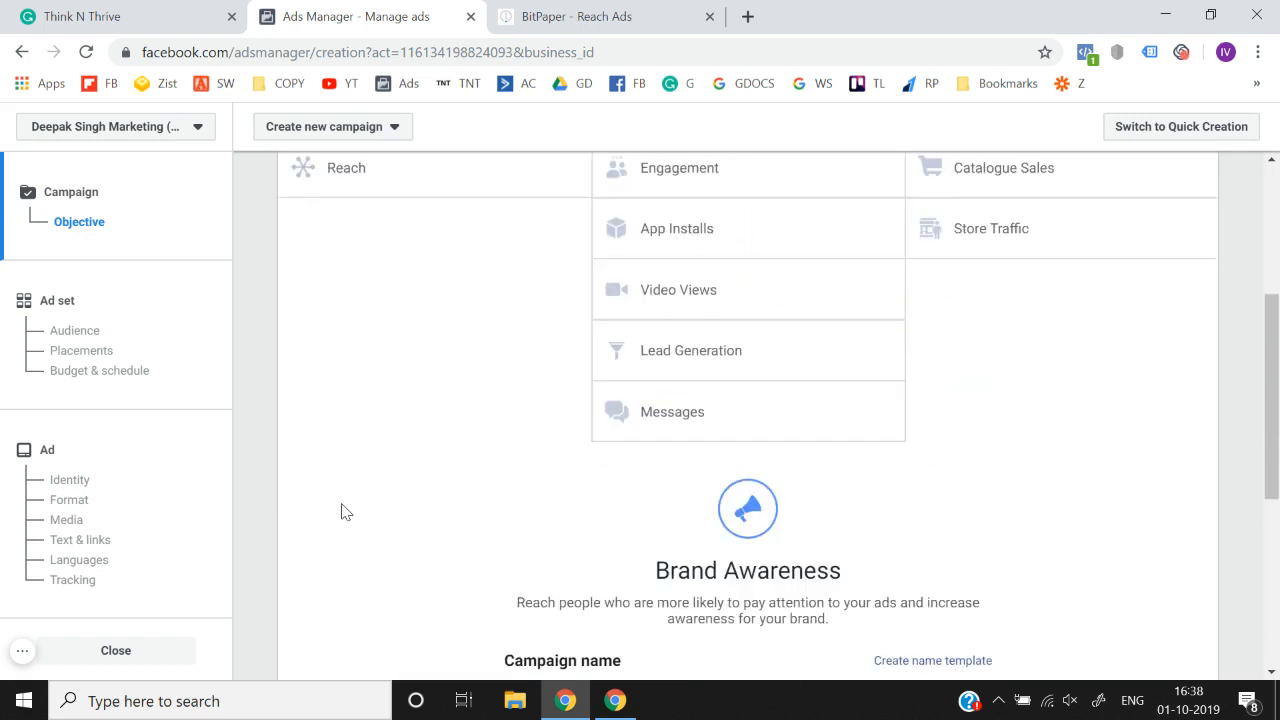
{"action": "scroll", "coordinate": [360, 450], "scroll_direction": "up", "scroll_amount": 1}
{"action": "left_click", "coordinate": [406, 297]}
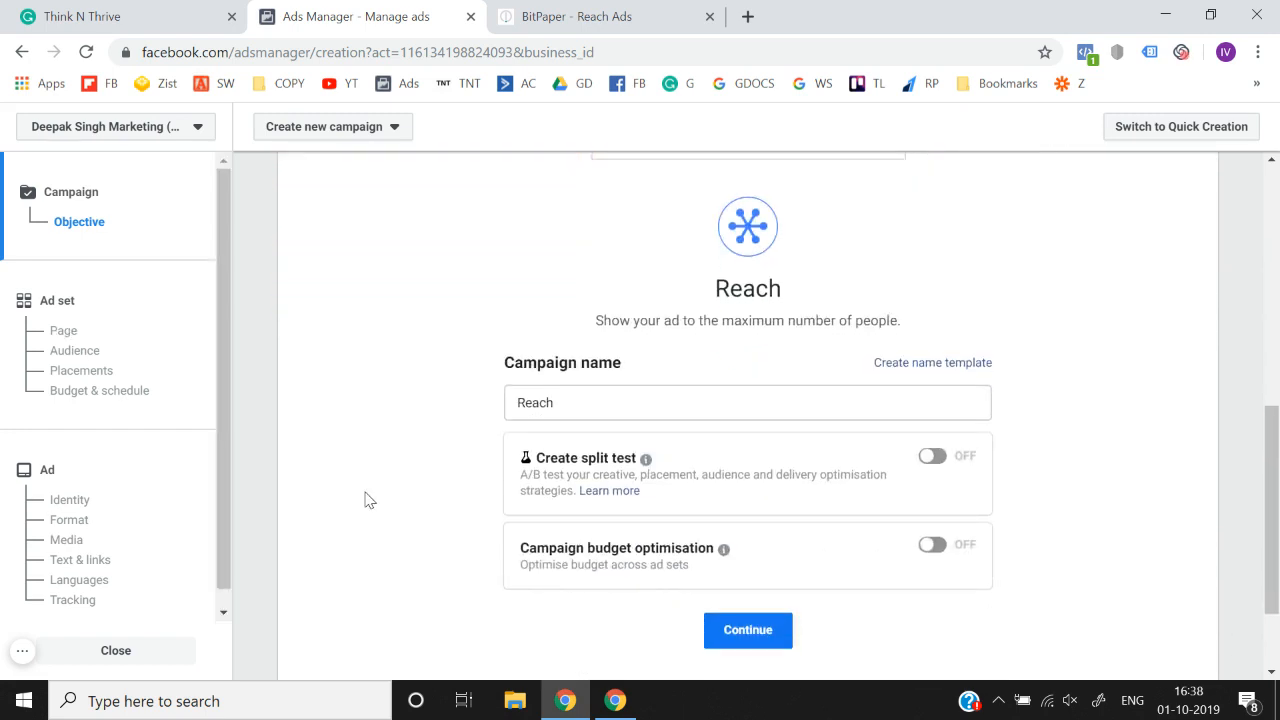
Replace the default campaign name with "Reach Ad"
{"action": "scroll", "coordinate": [370, 500], "scroll_direction": "up", "scroll_amount": 2}
{"action": "scroll", "coordinate": [370, 500], "scroll_direction": "down", "scroll_amount": 2}
{"action": "left_click", "coordinate": [609, 398]}
{"action": "key", "text": "ctrl+a"}
{"action": "key", "text": "BackSpace"}
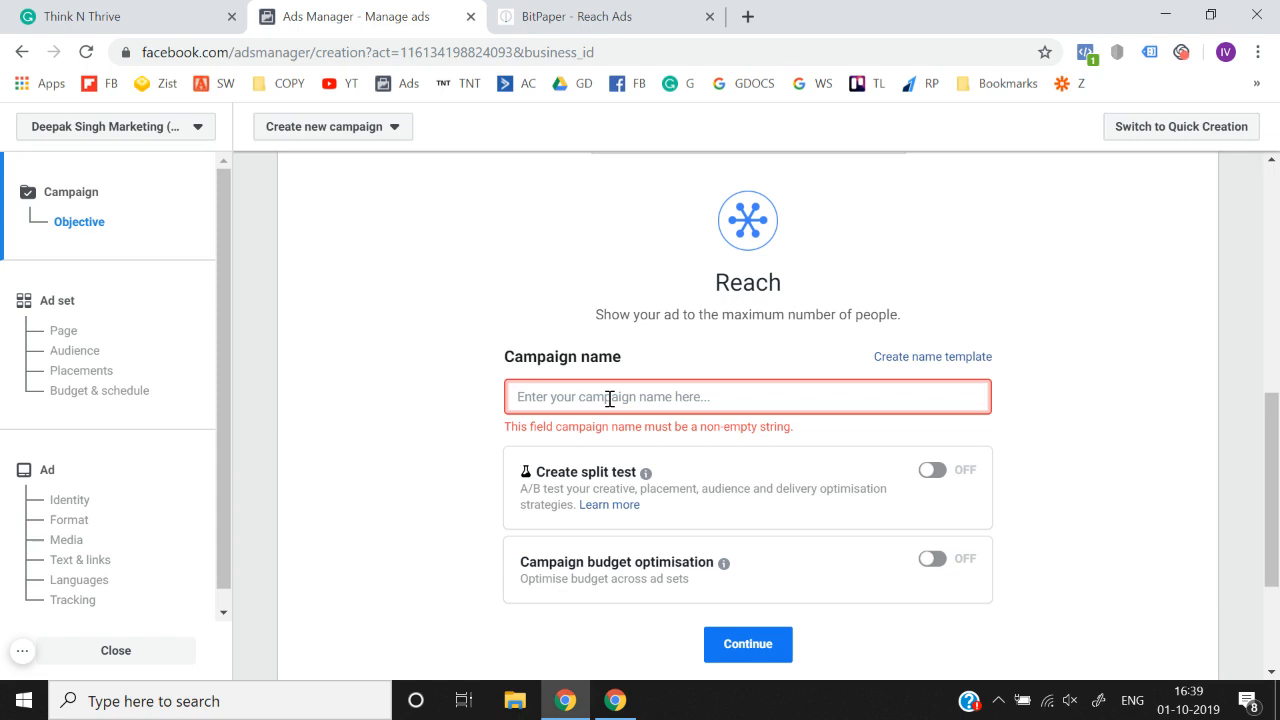
{"action": "type", "text": "Reach Ad"}
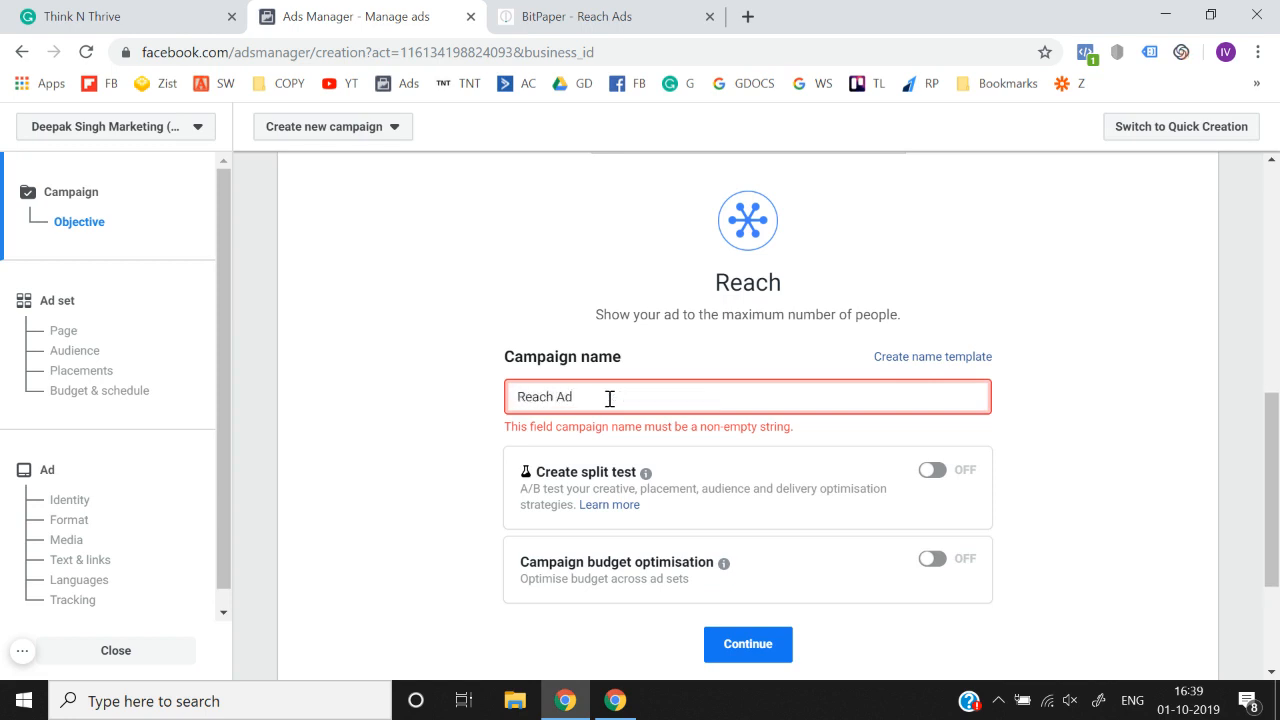
{"action": "left_click", "coordinate": [747, 628]}
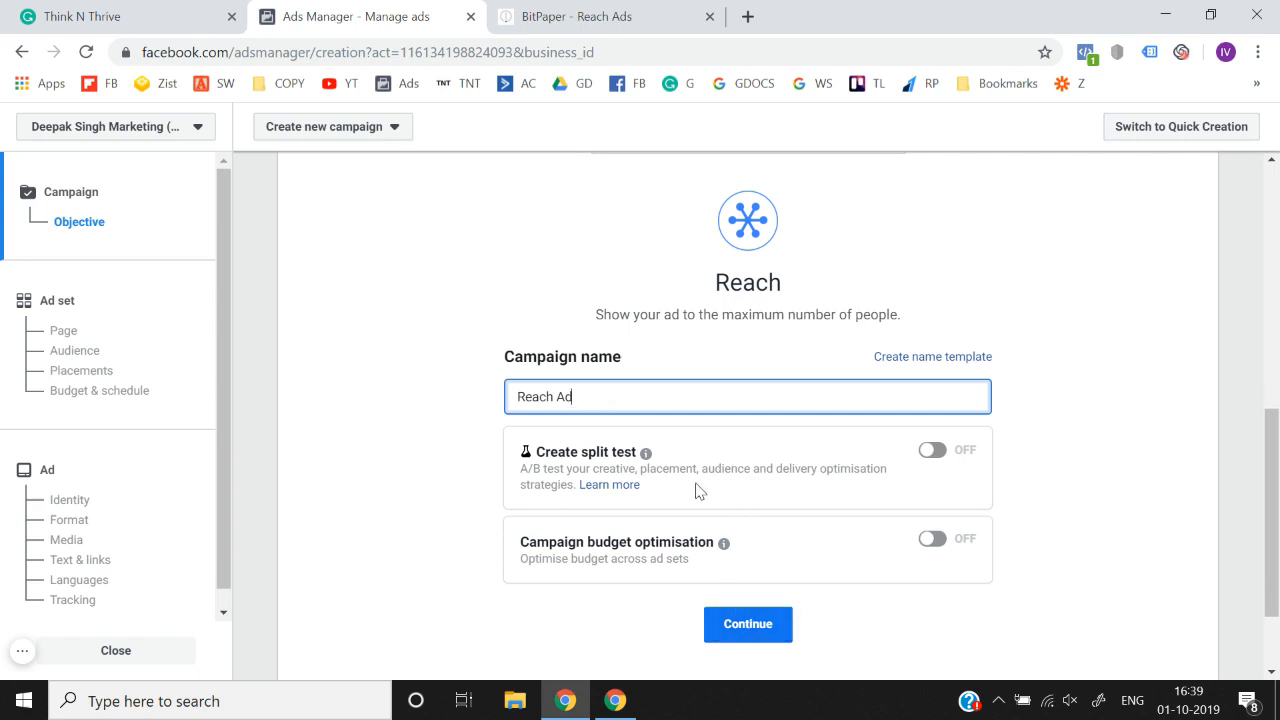
Read the split test explanation, leave the option off and continue to the ad set settings
{"action": "left_click_drag", "start_coordinate": [491, 452], "coordinate": [645, 453]}
{"action": "left_click", "coordinate": [645, 453]}
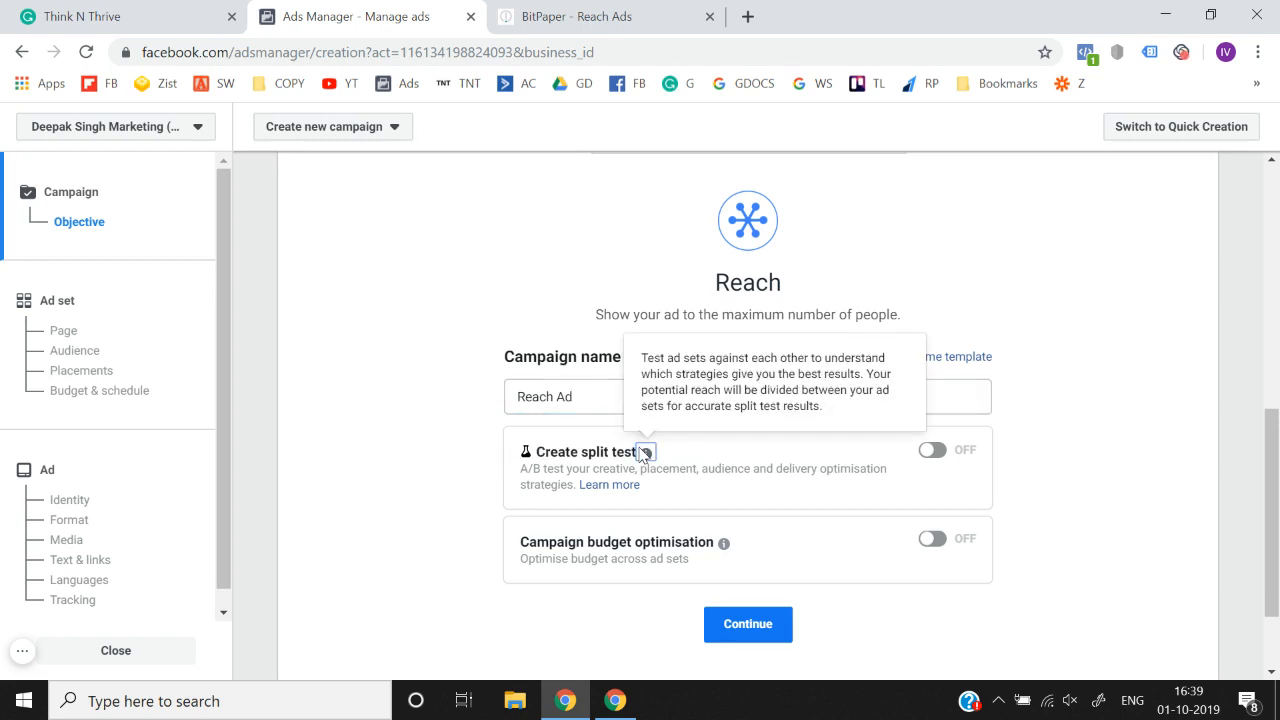
{"action": "scroll", "coordinate": [408, 513], "scroll_direction": "up", "scroll_amount": 3}
{"action": "scroll", "coordinate": [408, 513], "scroll_direction": "down", "scroll_amount": 4}
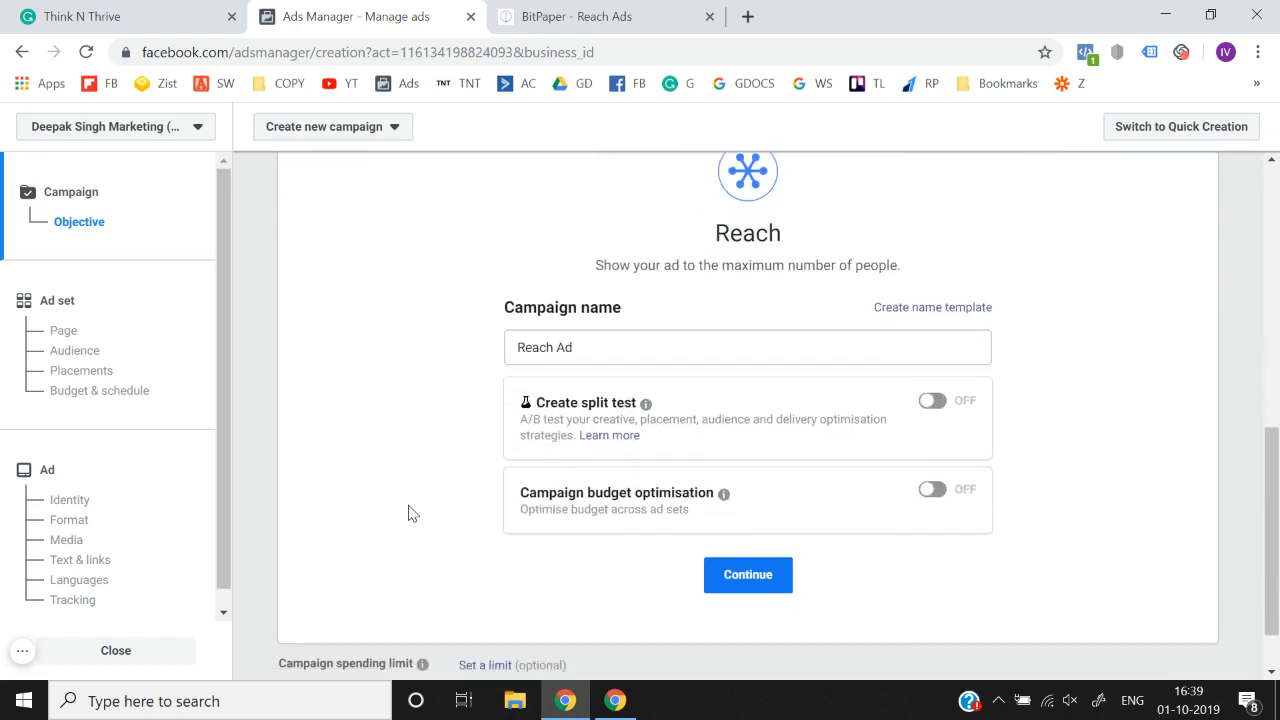
{"action": "left_click", "coordinate": [744, 540]}
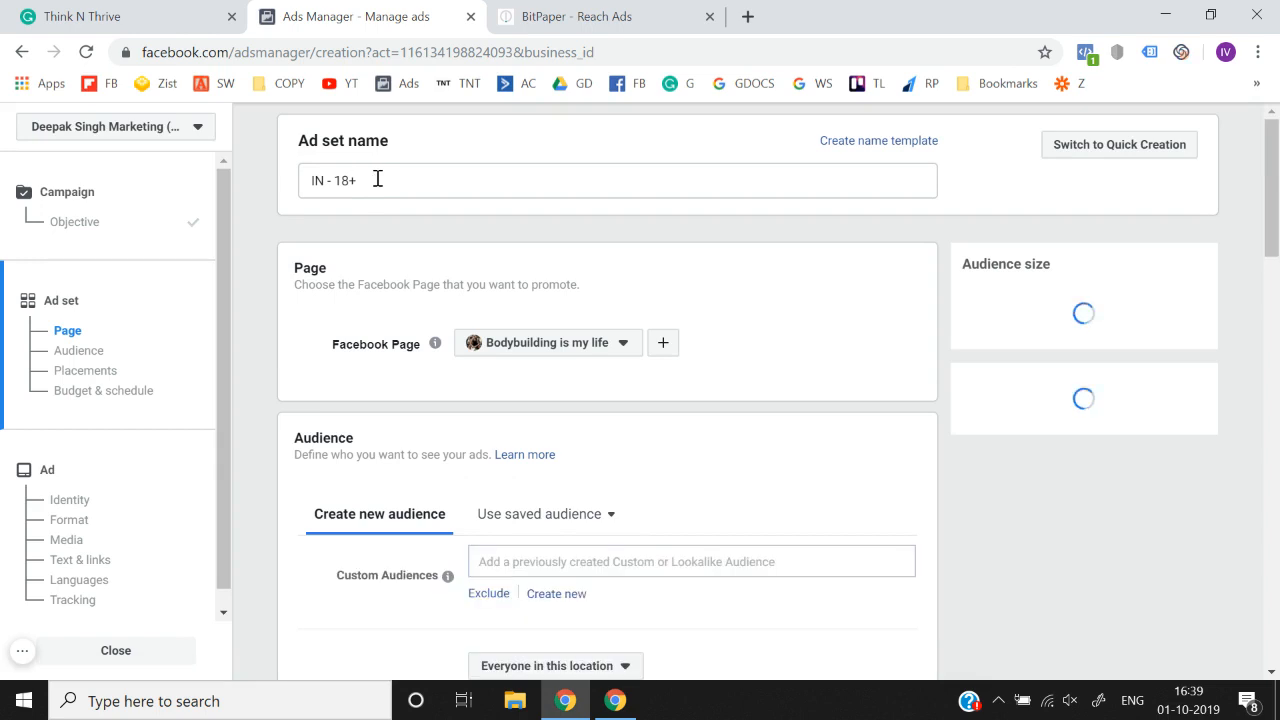
Rename the ad set as "Bodybuilding"
{"action": "triple_click", "coordinate": [377, 179]}
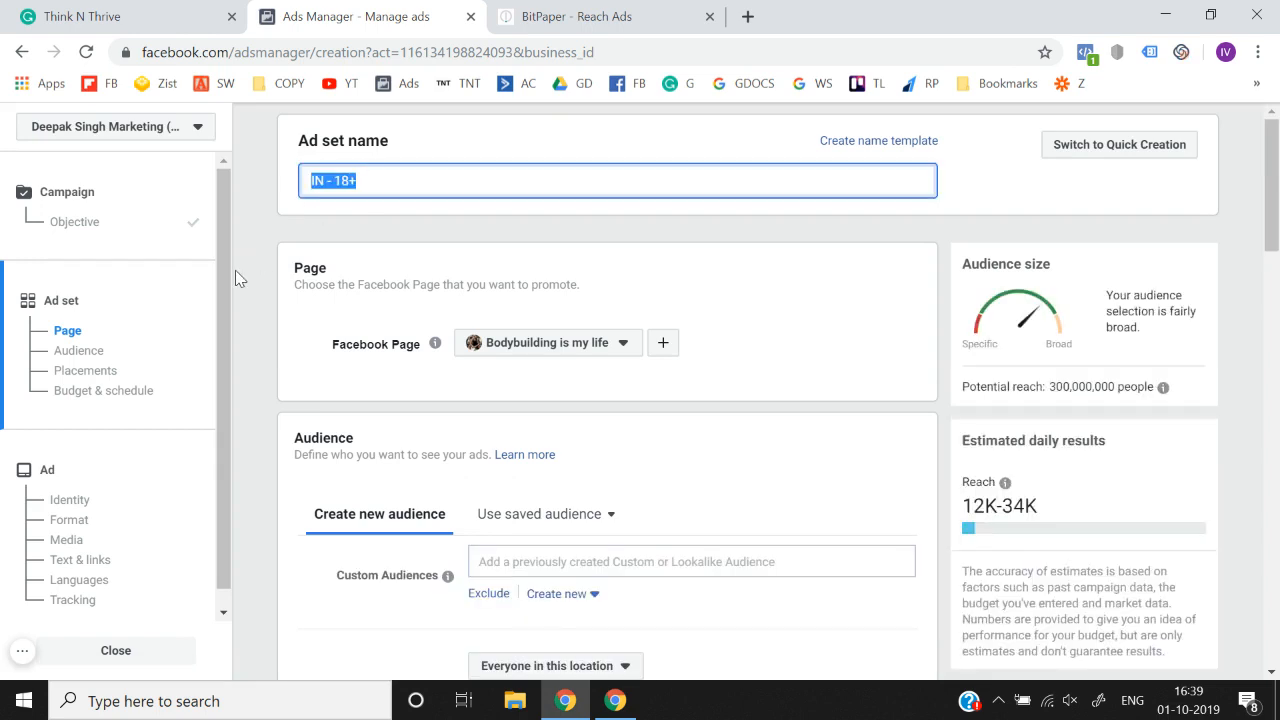
{"action": "type", "text": "Bpdy"}
{"action": "key", "text": "BackSpace"}
{"action": "key", "text": "BackSpace"}
{"action": "key", "text": "BackSpace"}
{"action": "type", "text": "odybuilding"}
{"action": "left_click", "coordinate": [280, 288]}
Review the ad set's audience targeting options and look through the list of saved audiences
{"action": "scroll", "coordinate": [280, 288], "scroll_direction": "down", "scroll_amount": 2}
{"action": "scroll", "coordinate": [280, 288], "scroll_direction": "down", "scroll_amount": 1}
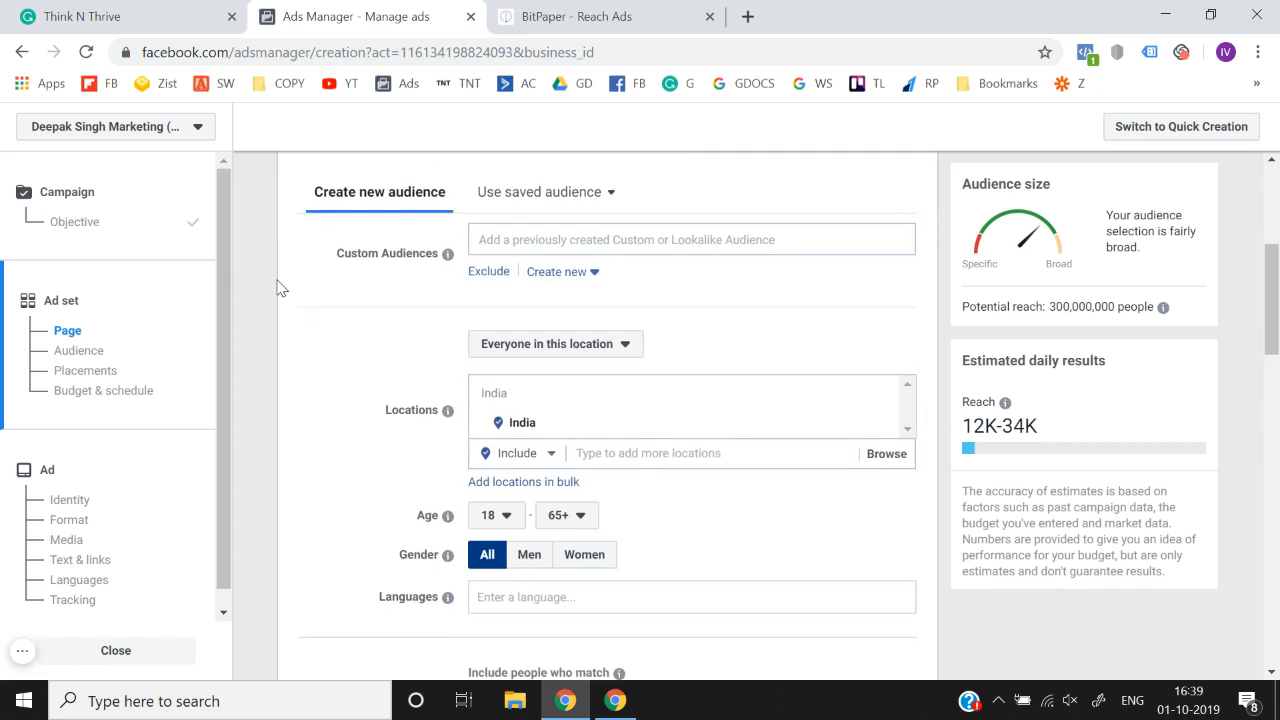
{"action": "scroll", "coordinate": [280, 288], "scroll_direction": "down", "scroll_amount": 1}
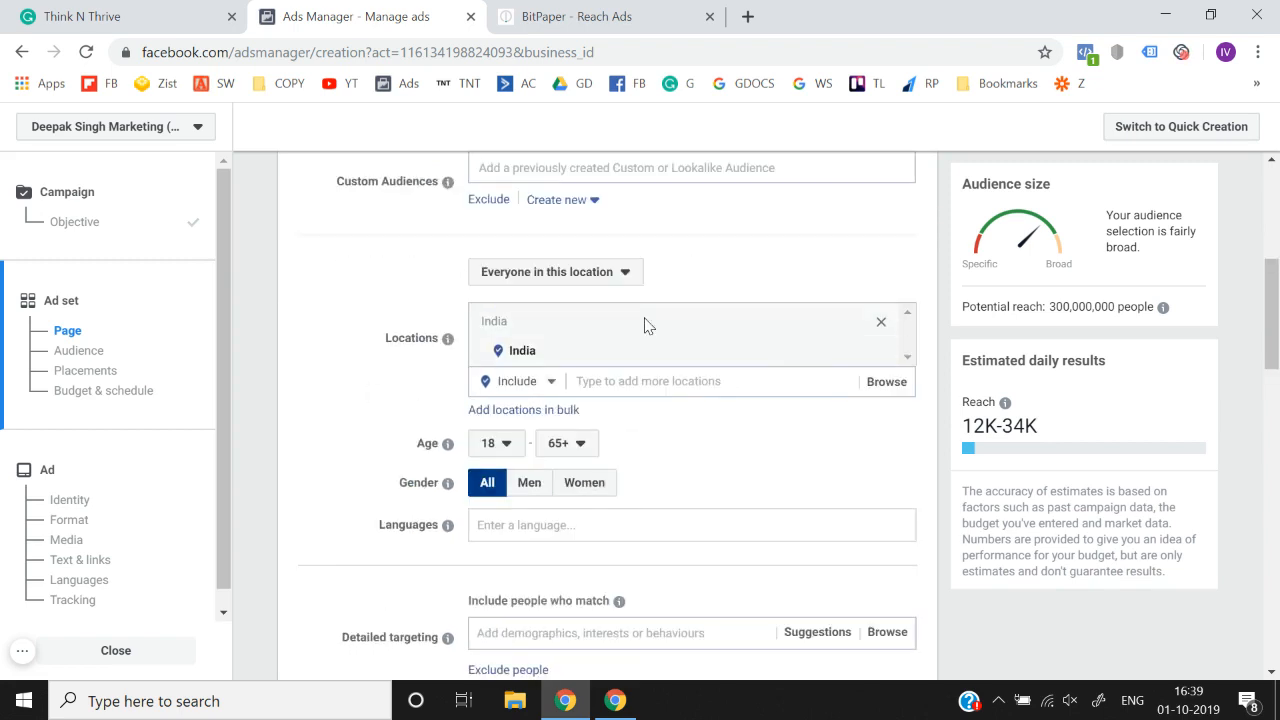
{"action": "scroll", "coordinate": [465, 506], "scroll_direction": "up", "scroll_amount": 1}
{"action": "scroll", "coordinate": [372, 427], "scroll_direction": "down", "scroll_amount": 2}
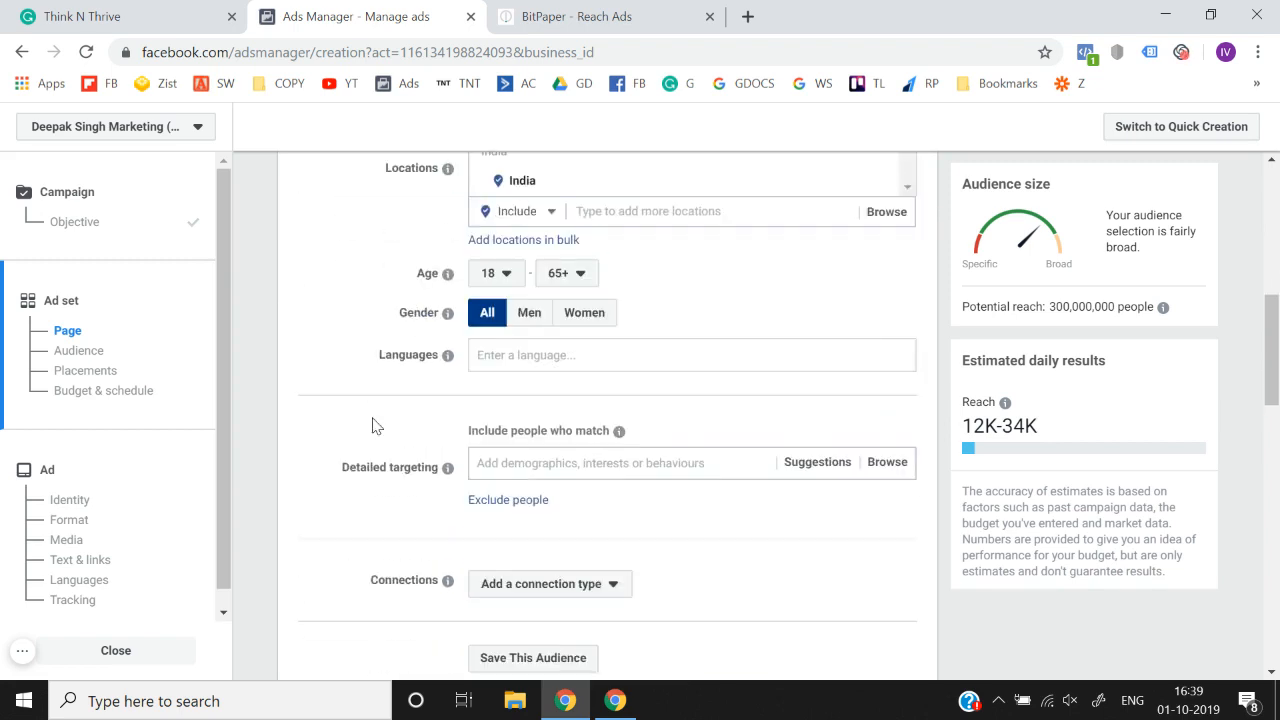
{"action": "scroll", "coordinate": [372, 427], "scroll_direction": "up", "scroll_amount": 3}
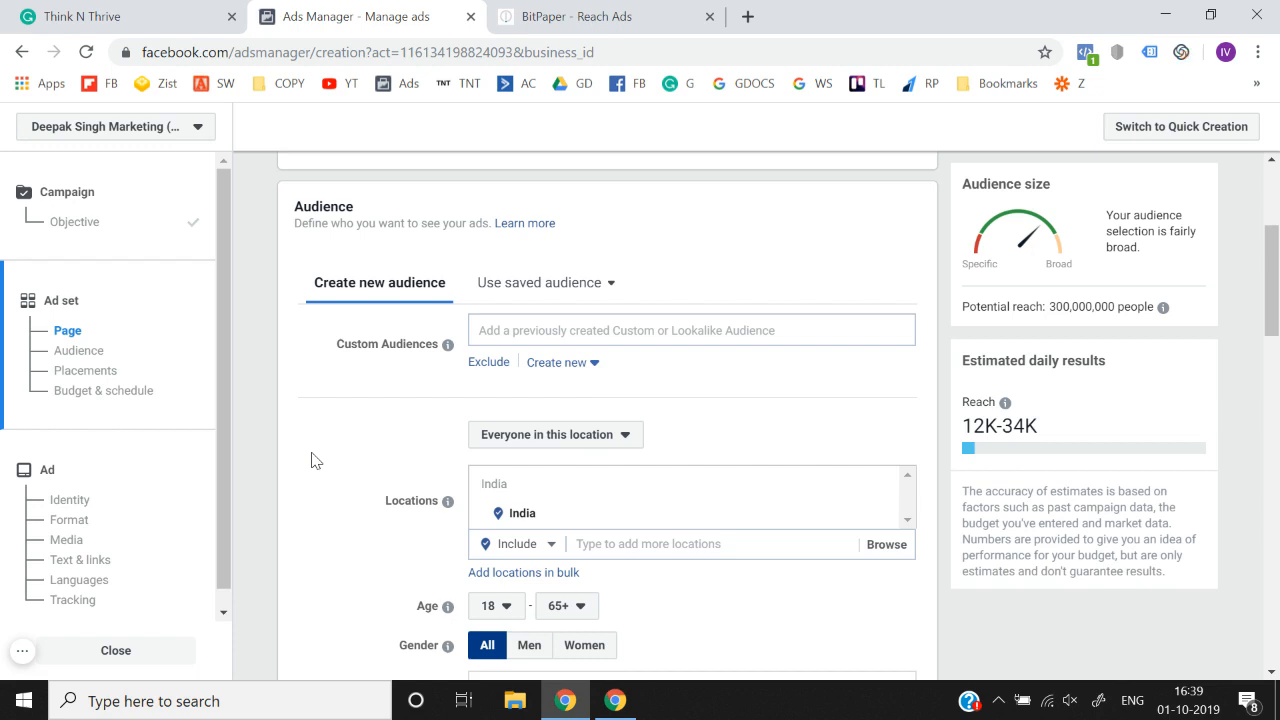
{"action": "left_click", "coordinate": [537, 287]}
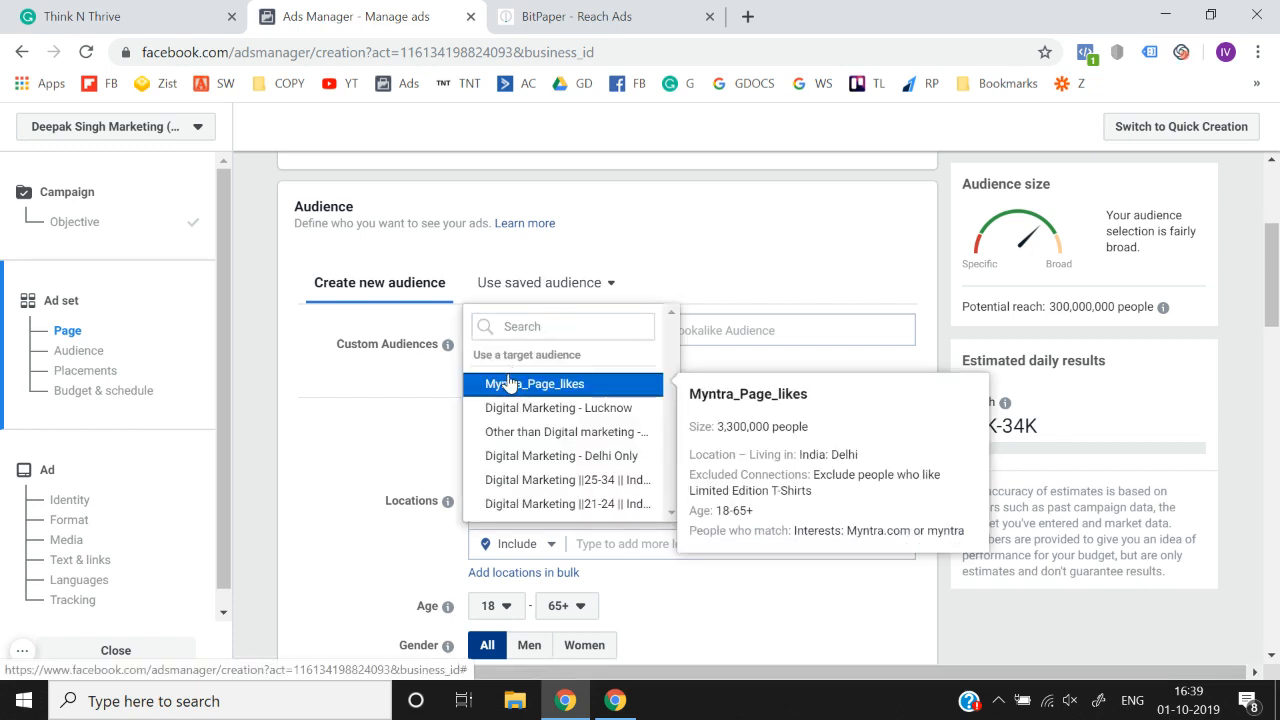
{"action": "scroll", "coordinate": [509, 383], "scroll_direction": "down", "scroll_amount": 1}
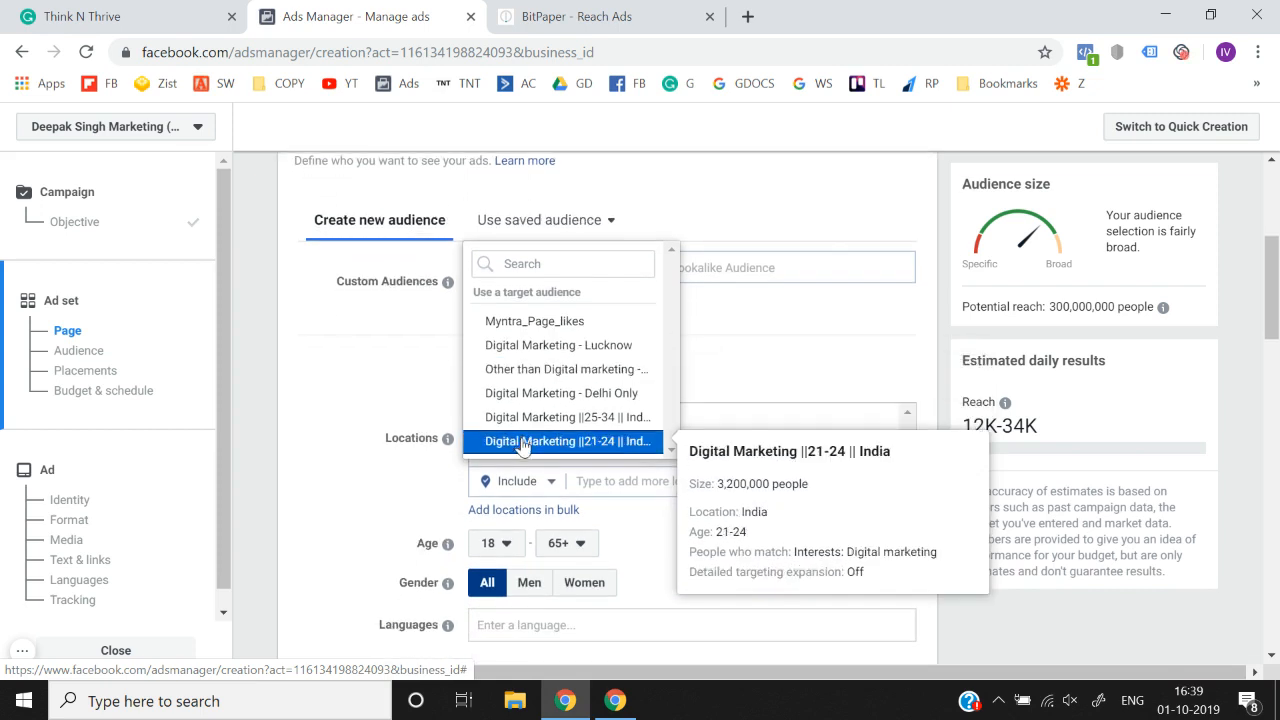
{"action": "scroll", "coordinate": [525, 443], "scroll_direction": "down", "scroll_amount": 1}
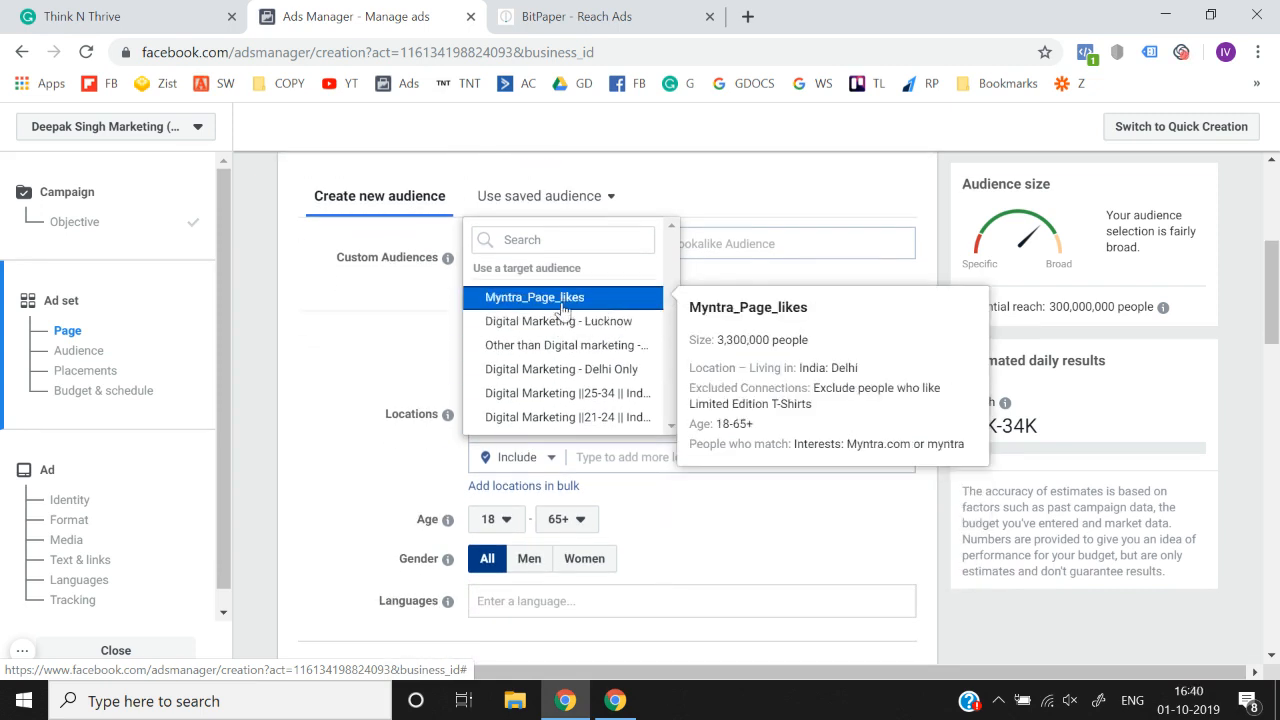
{"action": "left_click", "coordinate": [376, 365]}
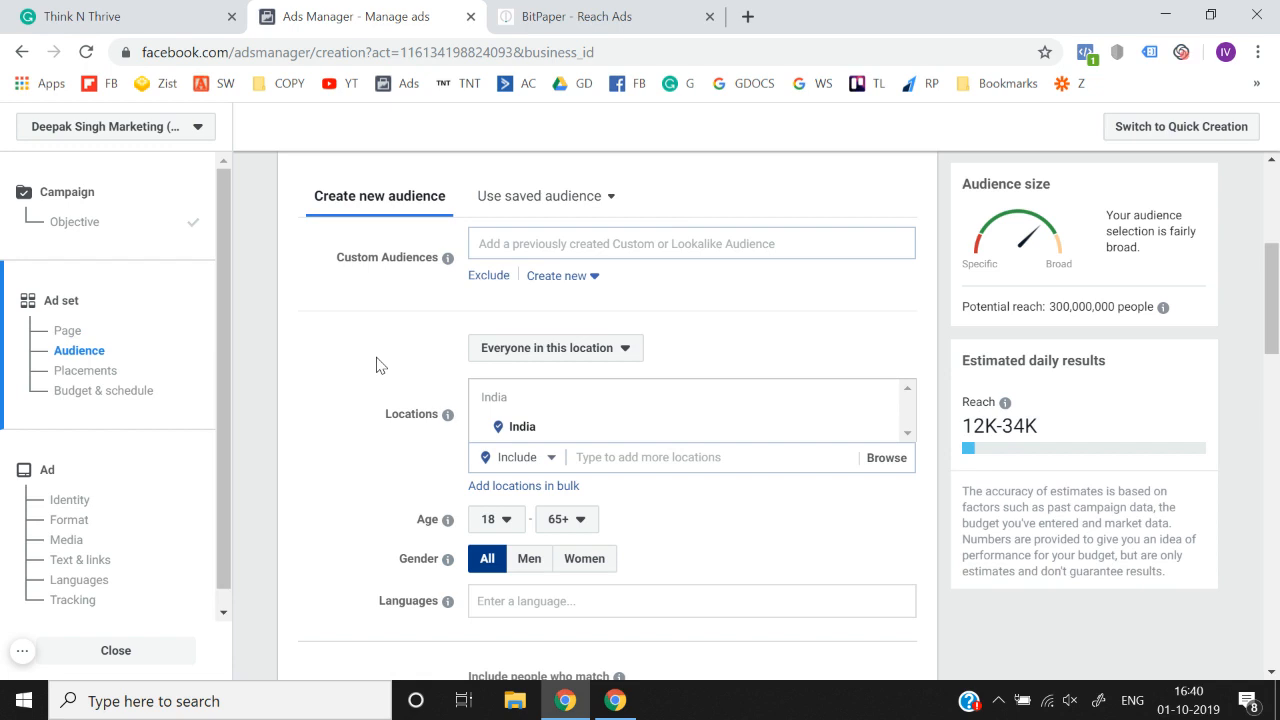
Set the audience's maximum age to 24
{"action": "scroll", "coordinate": [375, 364], "scroll_direction": "down", "scroll_amount": 3}
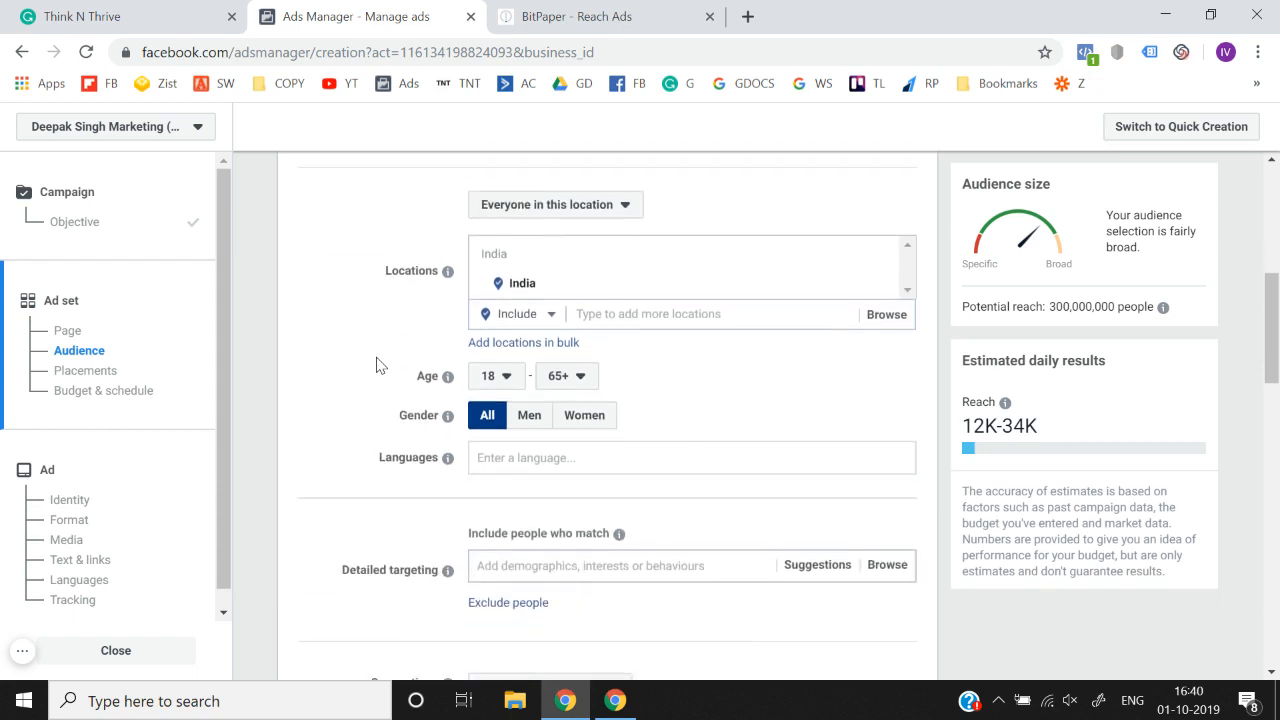
{"action": "scroll", "coordinate": [514, 457], "scroll_direction": "up", "scroll_amount": 1}
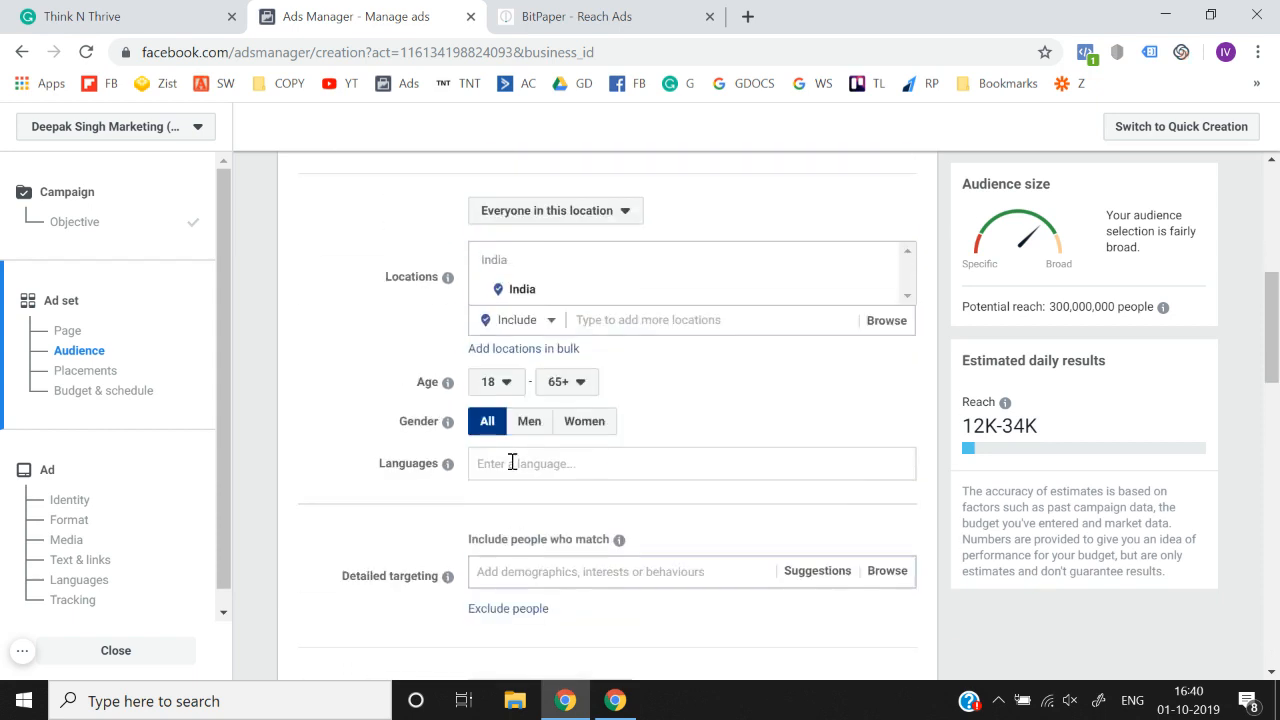
{"action": "triple_click", "coordinate": [580, 380]}
{"action": "scroll", "coordinate": [580, 486], "scroll_direction": "up", "scroll_amount": 5}
{"action": "scroll", "coordinate": [576, 480], "scroll_direction": "up", "scroll_amount": 5}
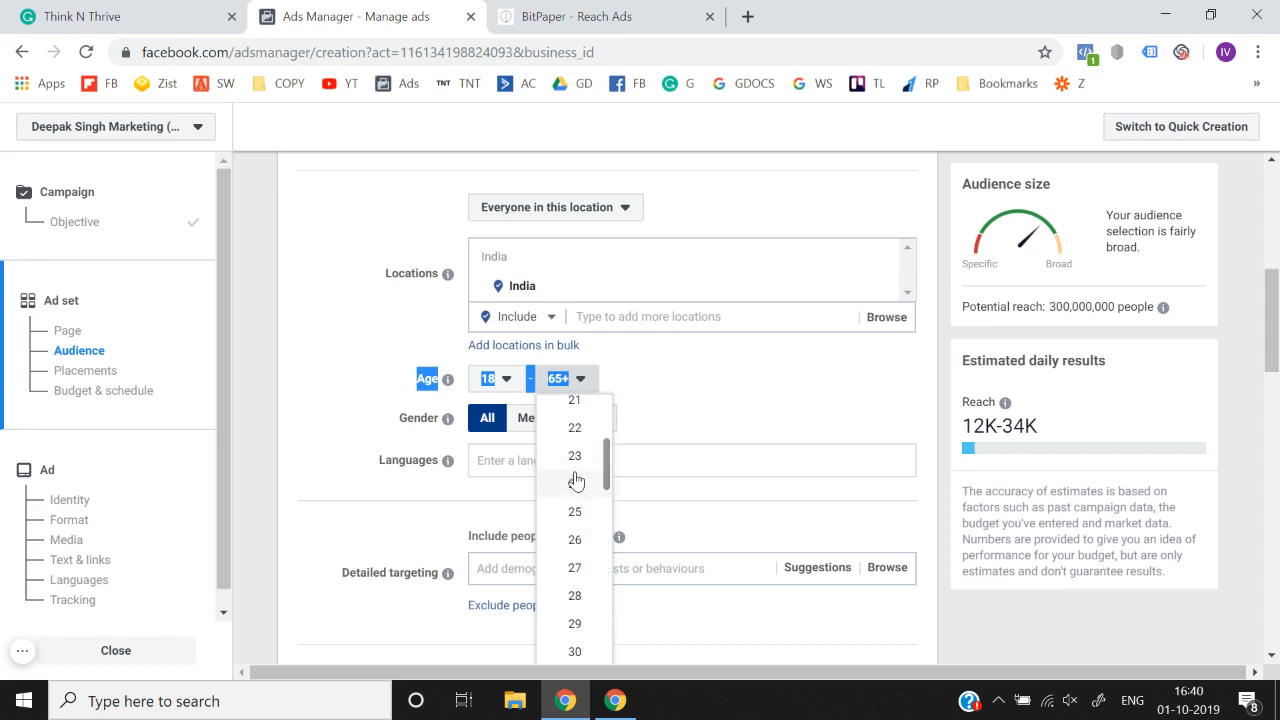
{"action": "left_click", "coordinate": [576, 519]}
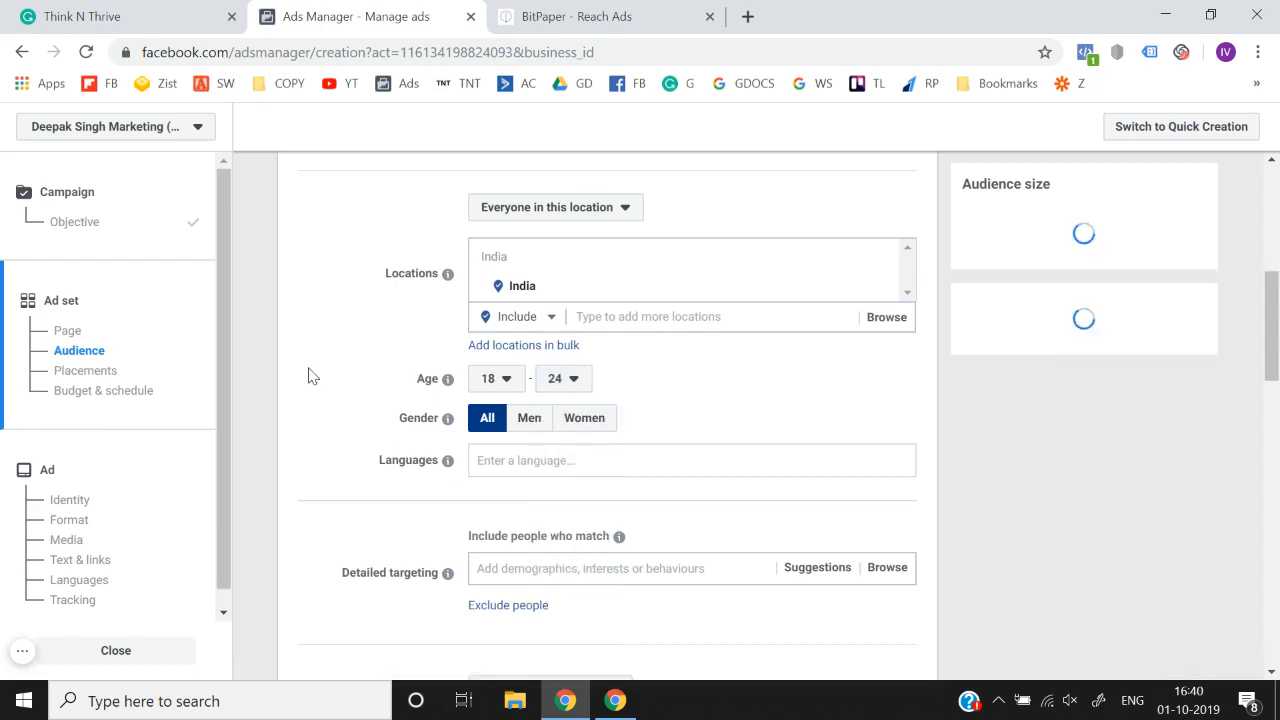
Add the Bodybuilding interest to the audience's detailed targeting
{"action": "scroll", "coordinate": [396, 465], "scroll_direction": "down", "scroll_amount": 2}
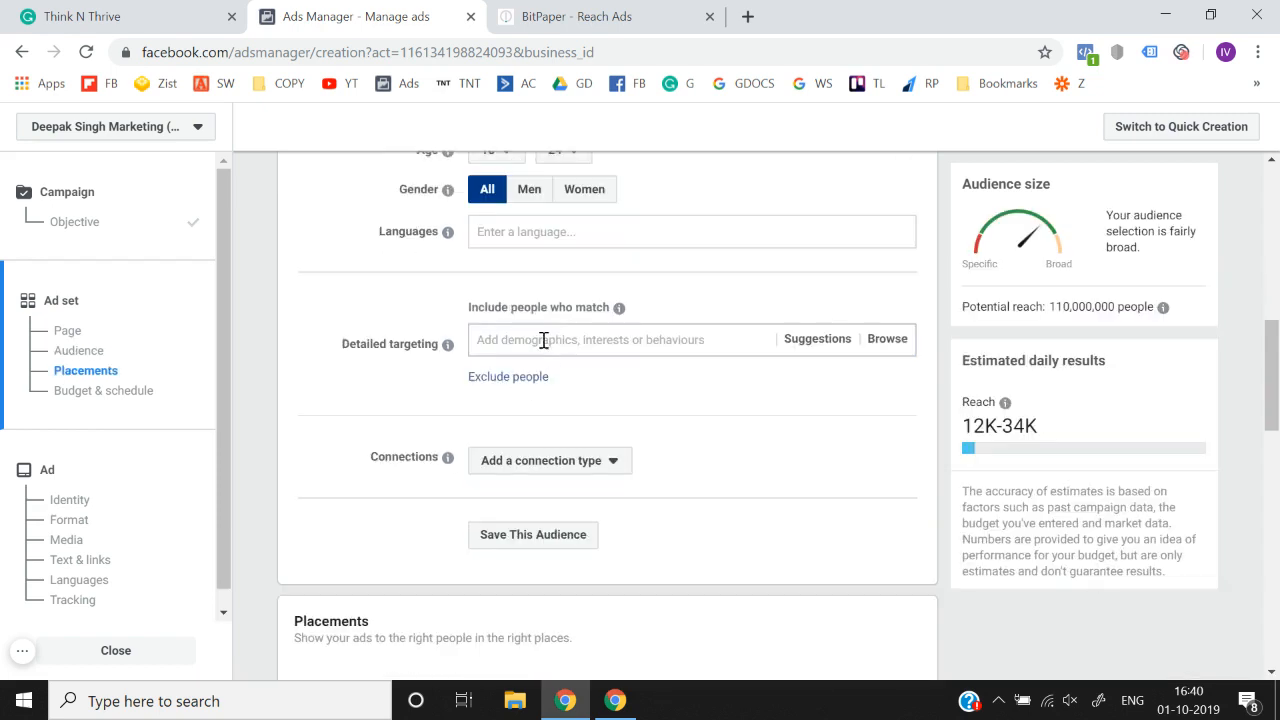
{"action": "left_click", "coordinate": [543, 340]}
{"action": "type", "text": "bodybuilding"}
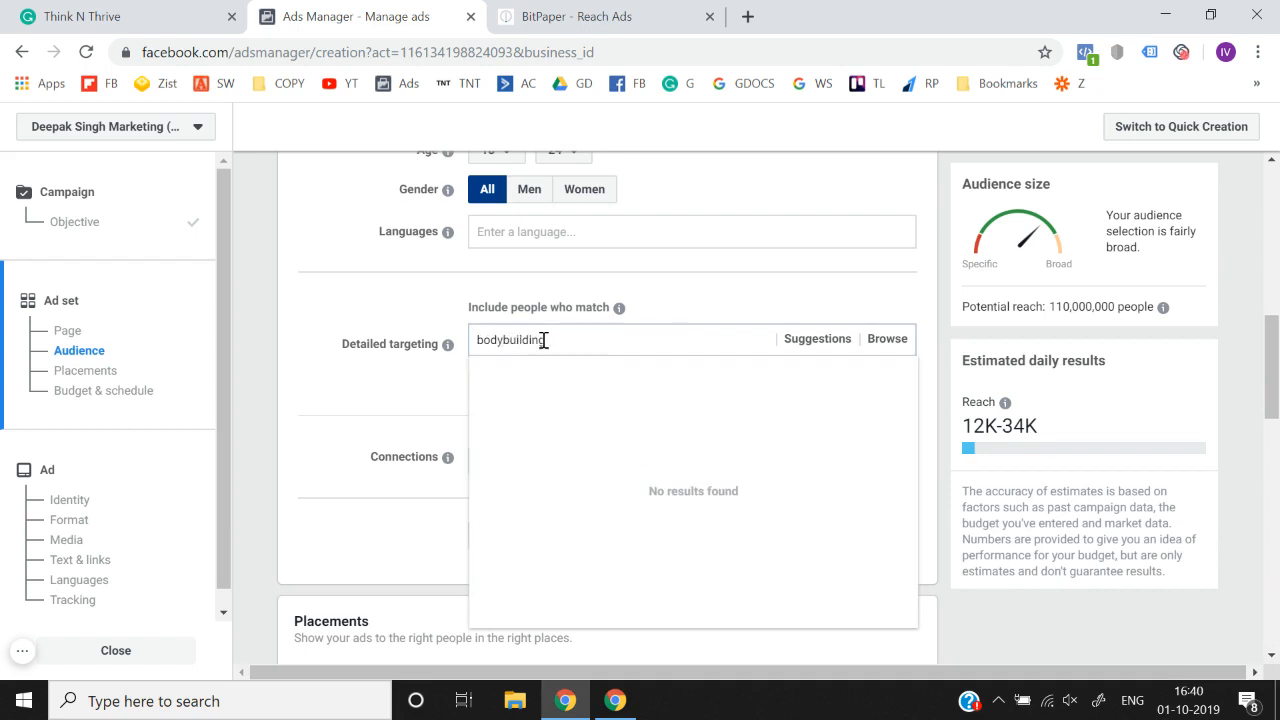
{"action": "left_click", "coordinate": [542, 376]}
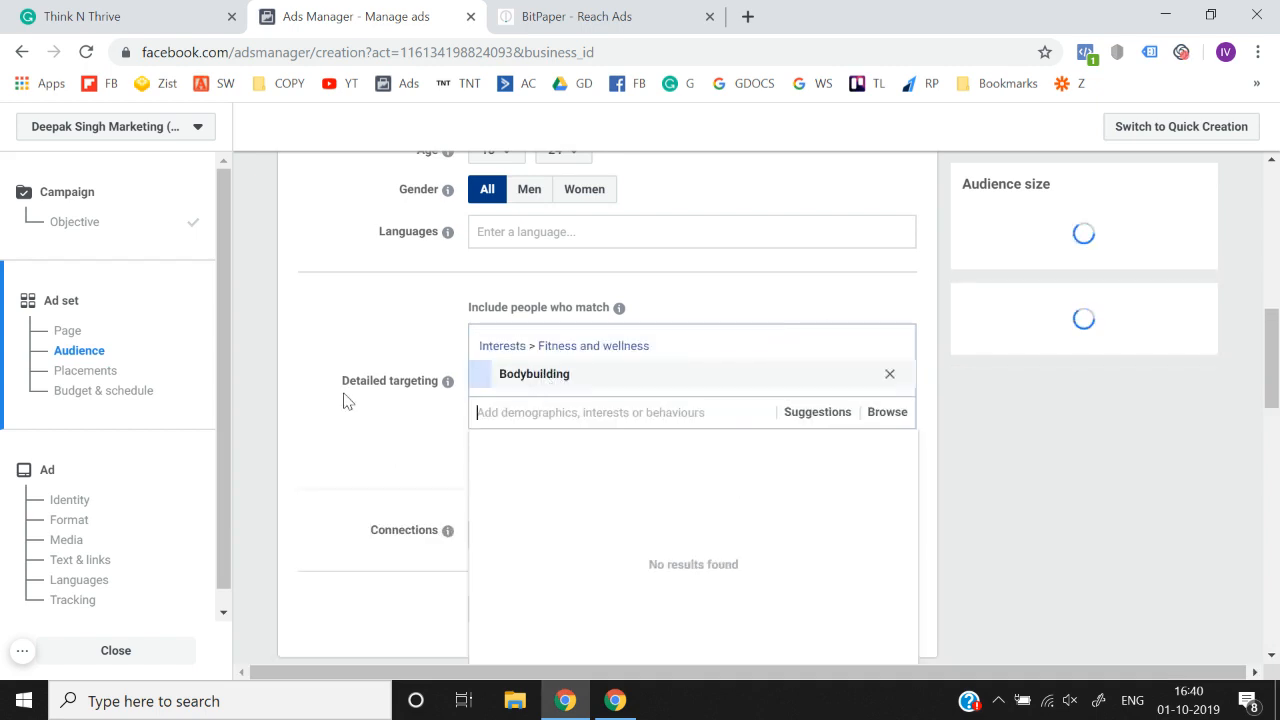
{"action": "scroll", "coordinate": [343, 400], "scroll_direction": "down", "scroll_amount": 2}
{"action": "scroll", "coordinate": [343, 400], "scroll_direction": "up", "scroll_amount": 3}
{"action": "scroll", "coordinate": [343, 400], "scroll_direction": "down", "scroll_amount": 3}
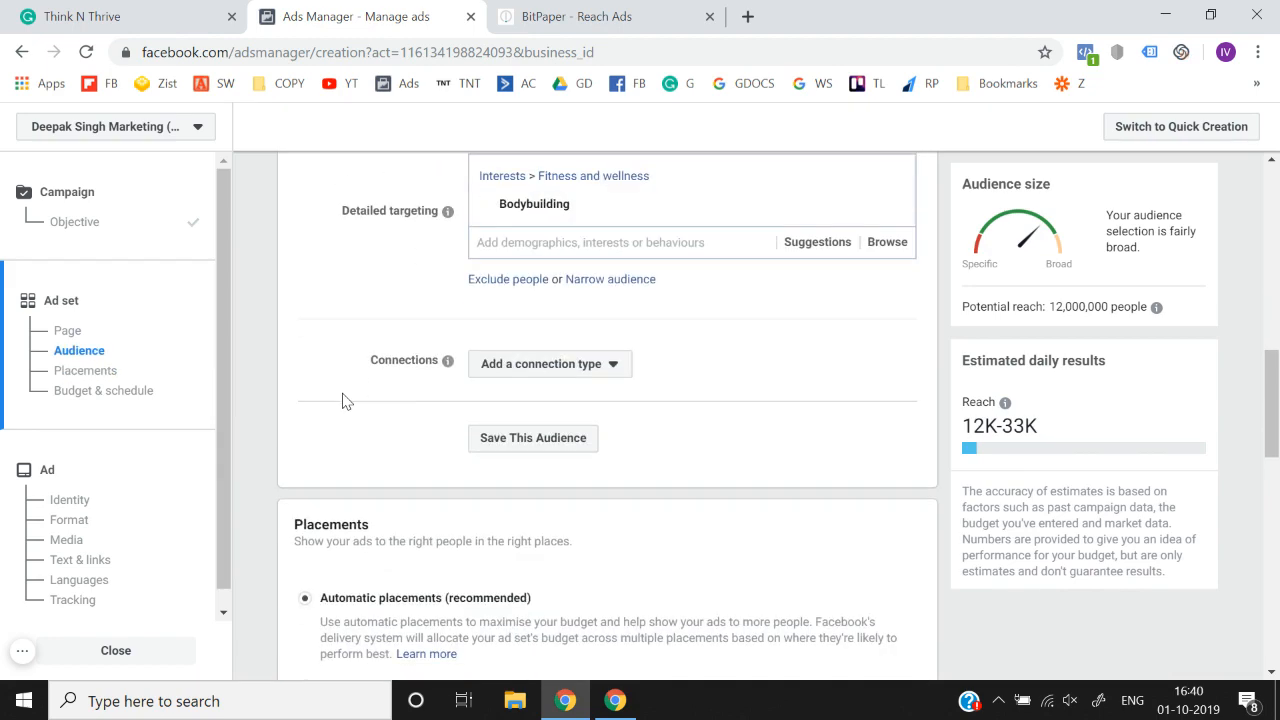
Save the configured audience under the name "Bodybuilding_18-24"
{"action": "left_click", "coordinate": [532, 440]}
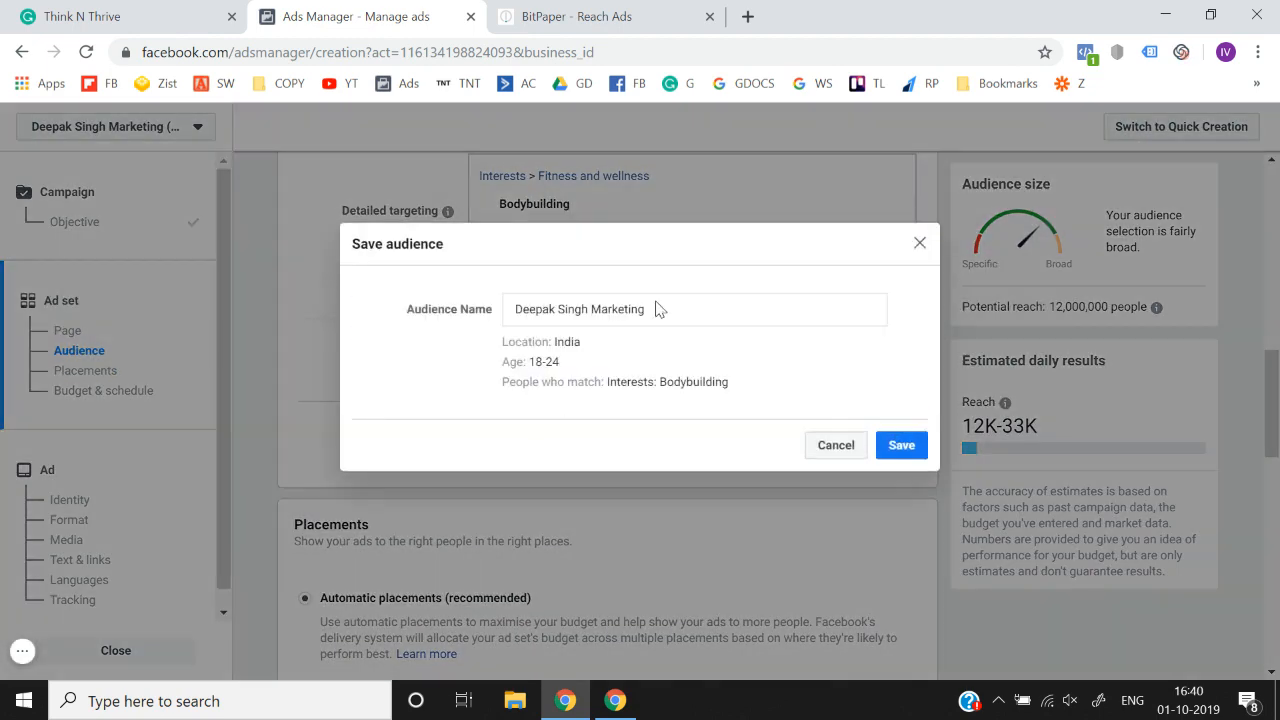
{"action": "triple_click", "coordinate": [663, 310]}
{"action": "type", "text": "Bo"}
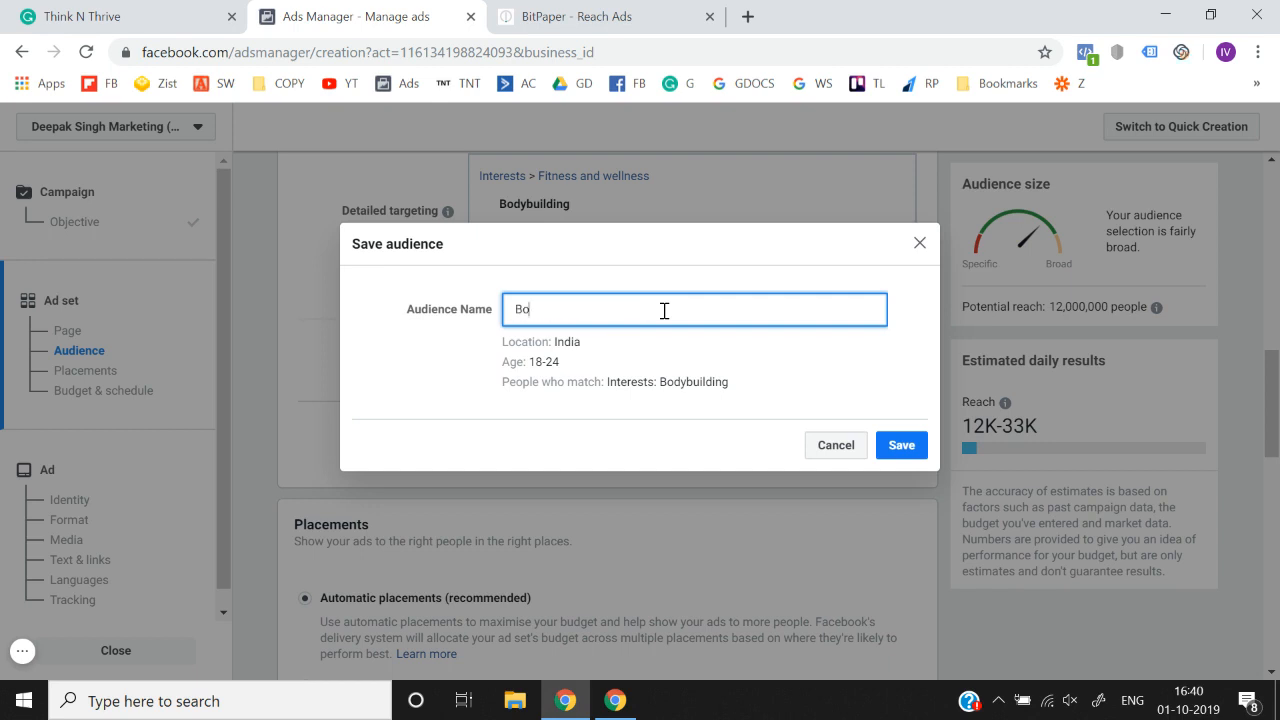
{"action": "type", "text": "dybuilding_18-24"}
{"action": "left_click", "coordinate": [911, 457]}
Check the Bodybuilding_18-24 entry in the list of saved audiences and keep it selected
{"action": "scroll", "coordinate": [371, 453], "scroll_direction": "up", "scroll_amount": 4}
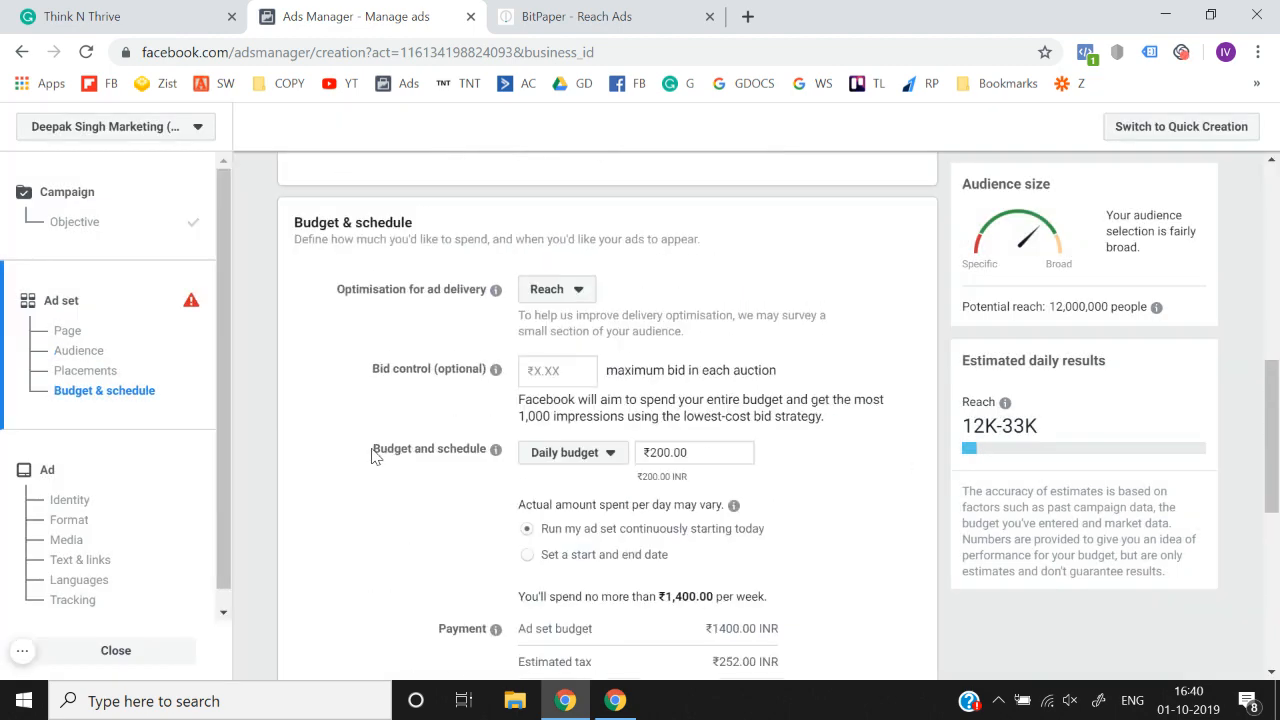
{"action": "scroll", "coordinate": [371, 453], "scroll_direction": "up", "scroll_amount": 6}
{"action": "scroll", "coordinate": [371, 449], "scroll_direction": "down", "scroll_amount": 2}
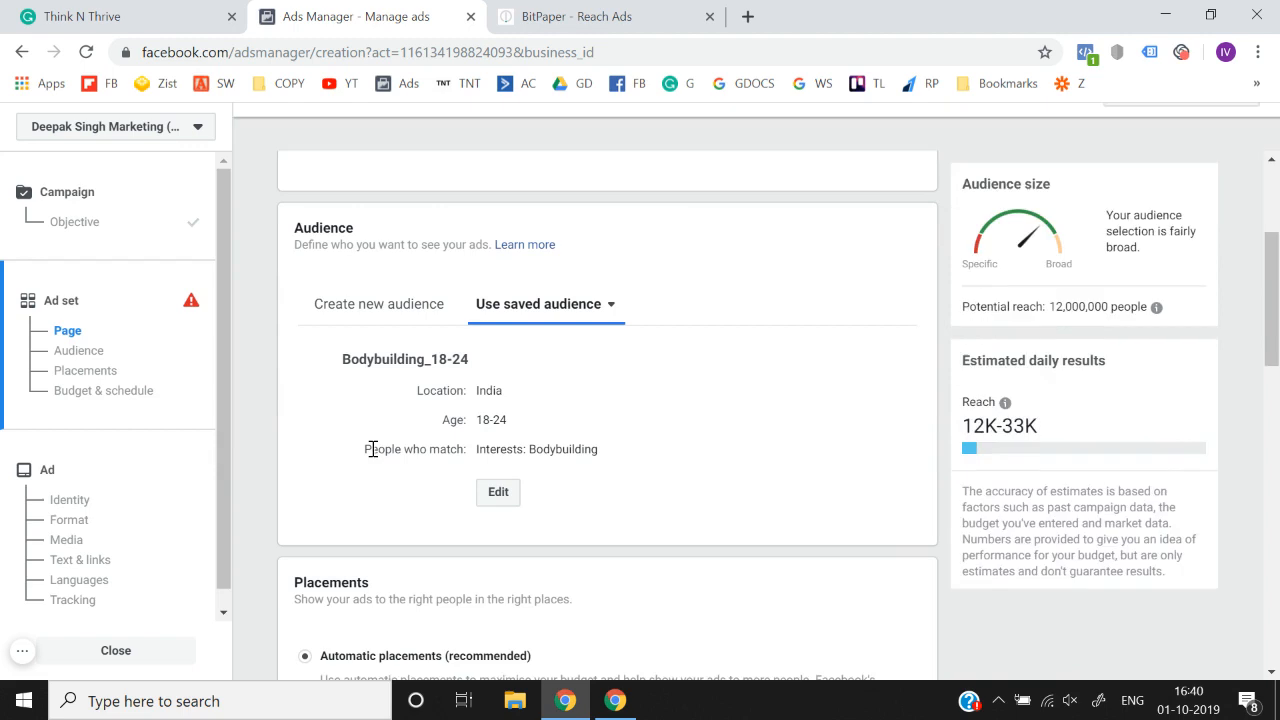
{"action": "left_click", "coordinate": [554, 323]}
{"action": "mouse_move", "coordinate": [568, 434]}
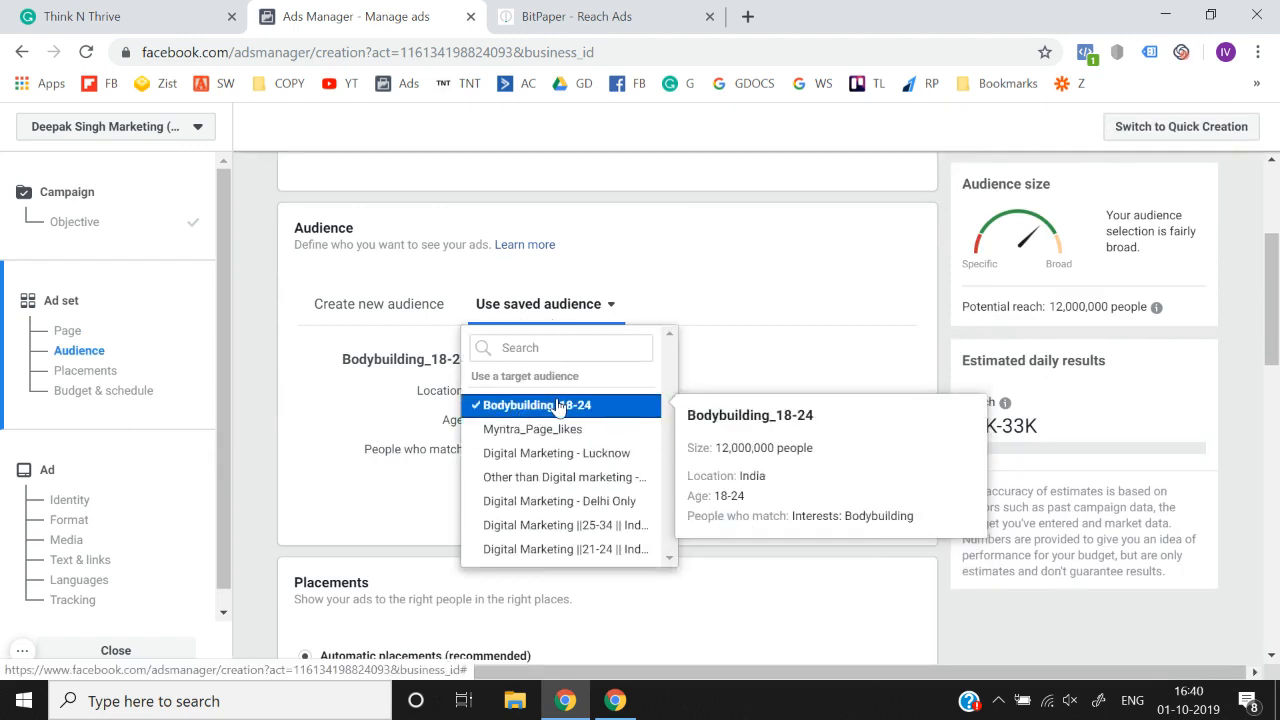
{"action": "left_click", "coordinate": [558, 405]}
{"action": "left_click", "coordinate": [551, 308]}
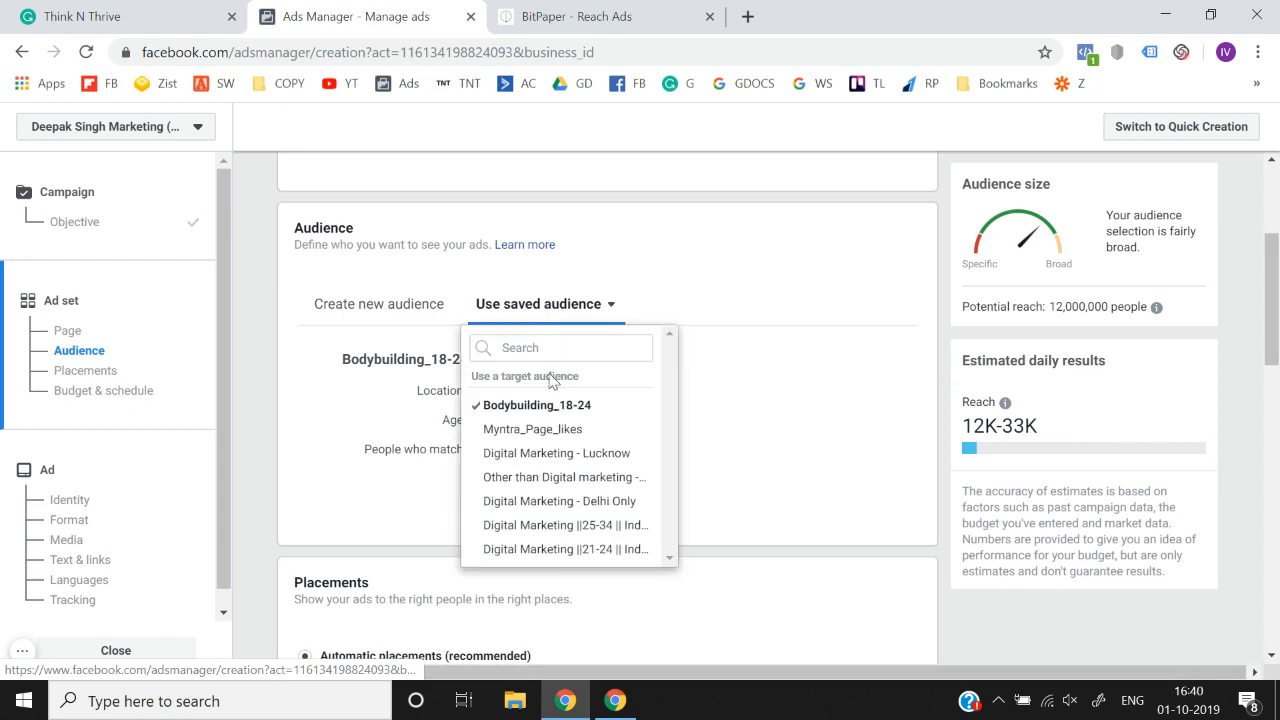
Apply the Bodybuilding_18-24 saved audience and switch the ad set from automatic placements to Edit placements
{"action": "left_click", "coordinate": [551, 406]}
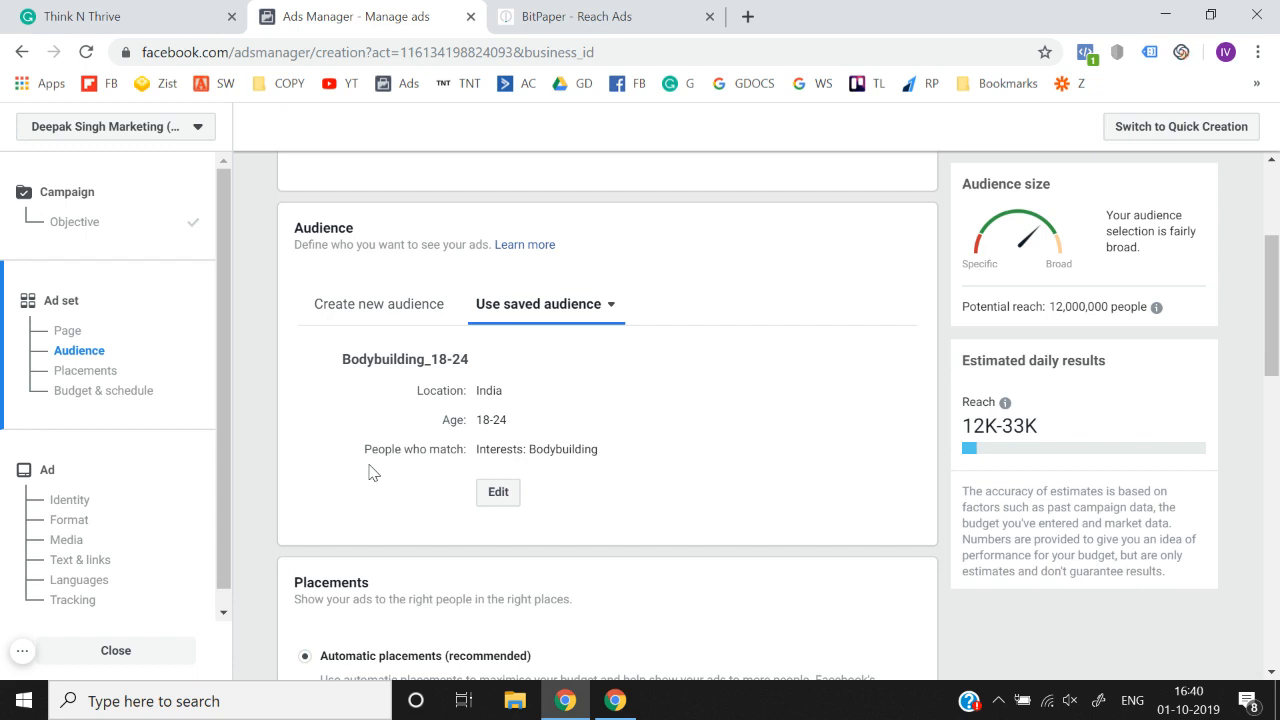
{"action": "scroll", "coordinate": [346, 417], "scroll_direction": "down", "scroll_amount": 4}
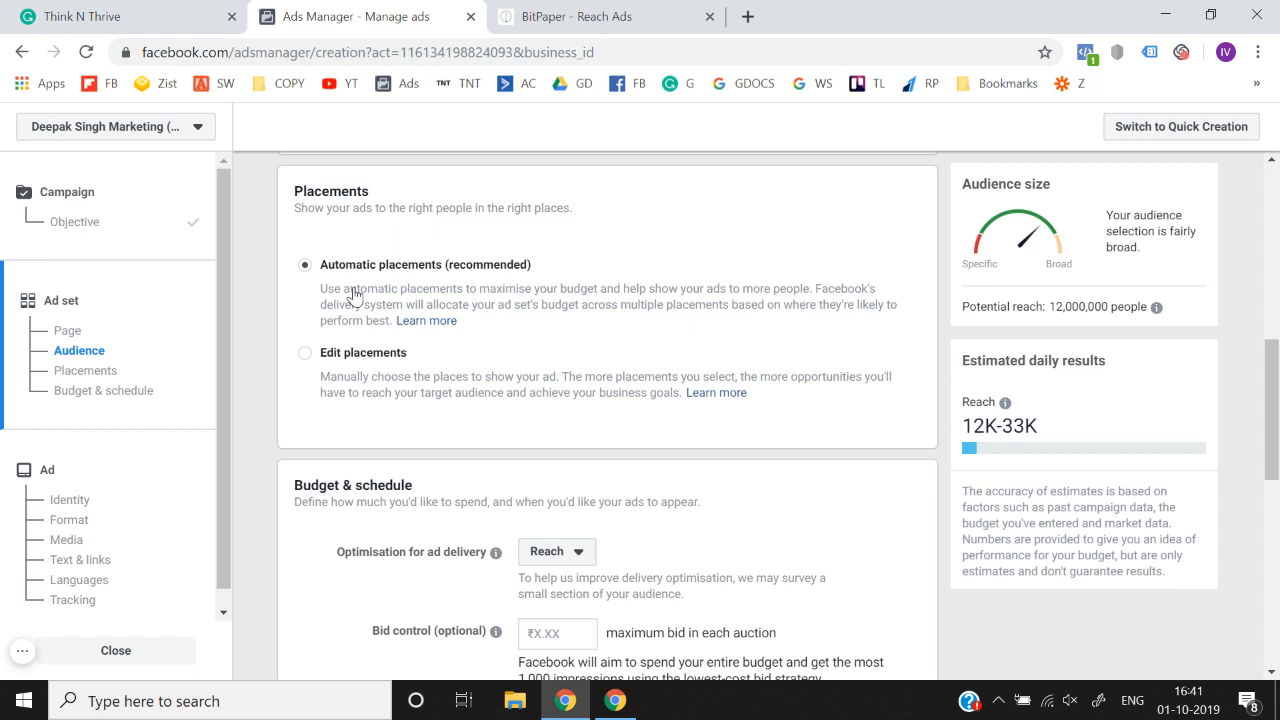
{"action": "left_click", "coordinate": [301, 360]}
{"action": "scroll", "coordinate": [301, 361], "scroll_direction": "down", "scroll_amount": 1}
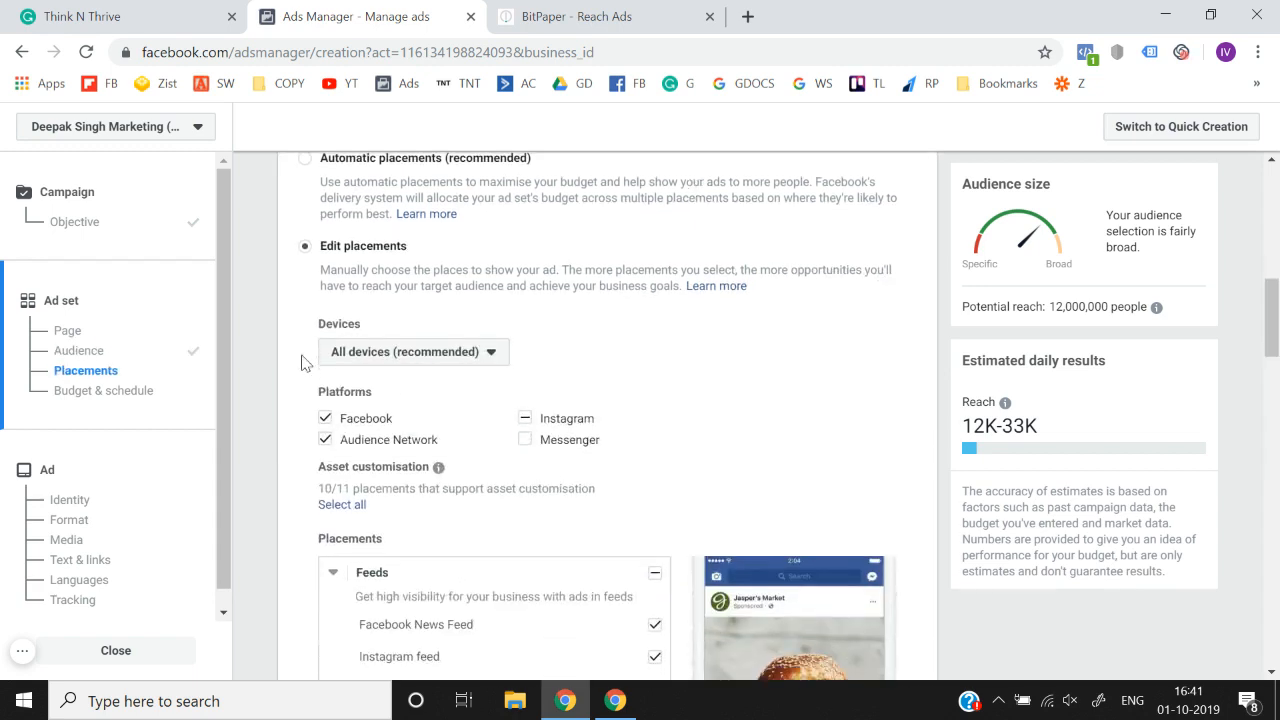
Exclude the Audience Network and Instagram platforms and deselect Facebook Marketplace and Facebook video feeds, keeping only Facebook News Feed under Feeds
{"action": "left_click", "coordinate": [527, 417]}
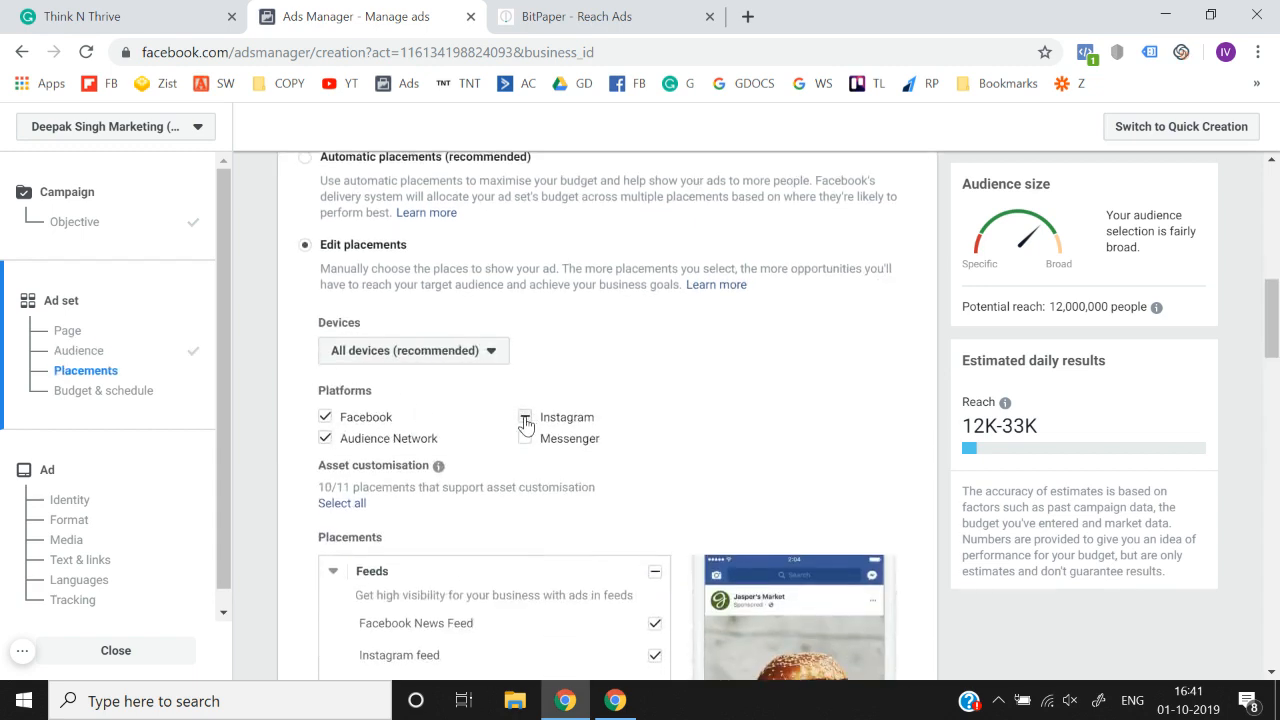
{"action": "left_click", "coordinate": [324, 441]}
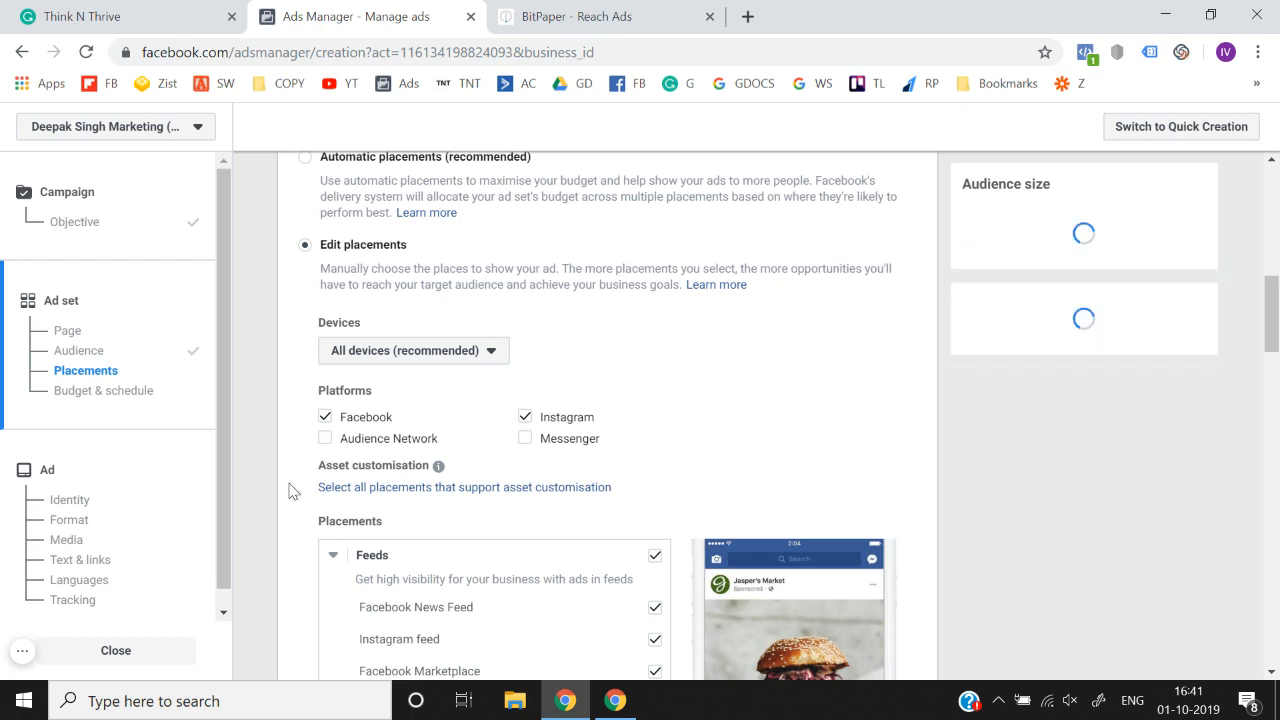
{"action": "scroll", "coordinate": [289, 489], "scroll_direction": "down", "scroll_amount": 2}
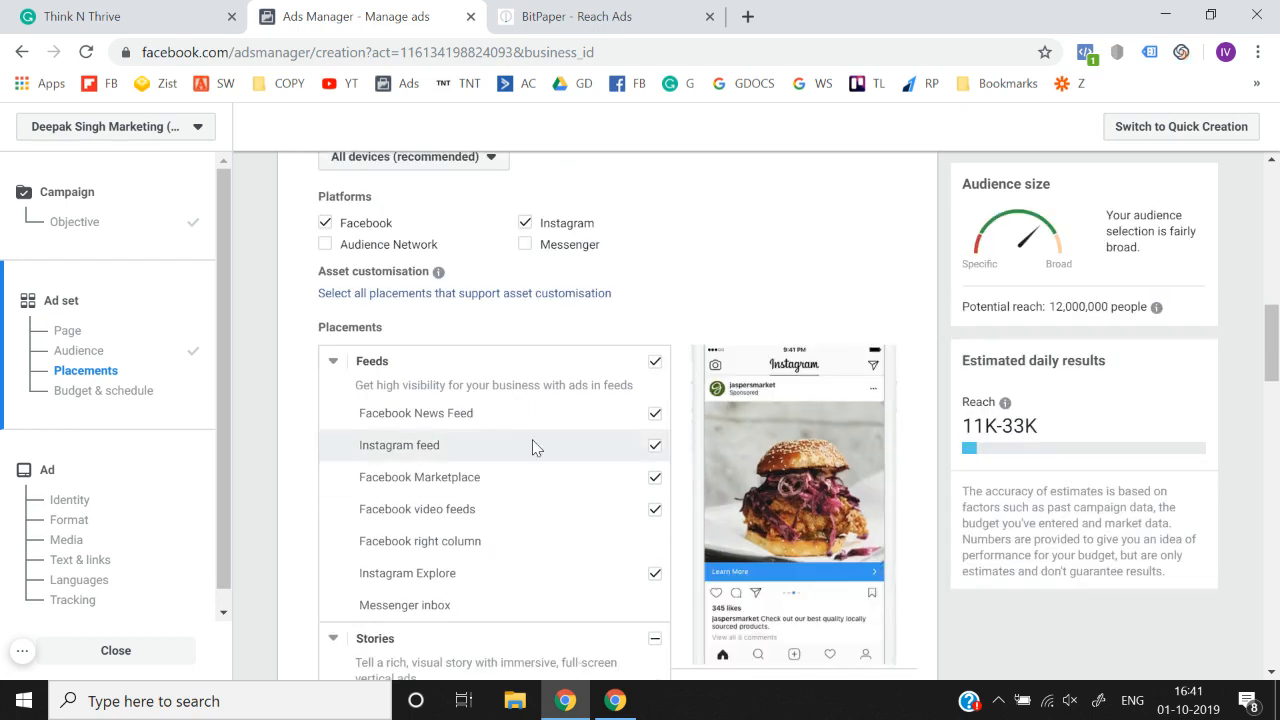
{"action": "left_click", "coordinate": [655, 446]}
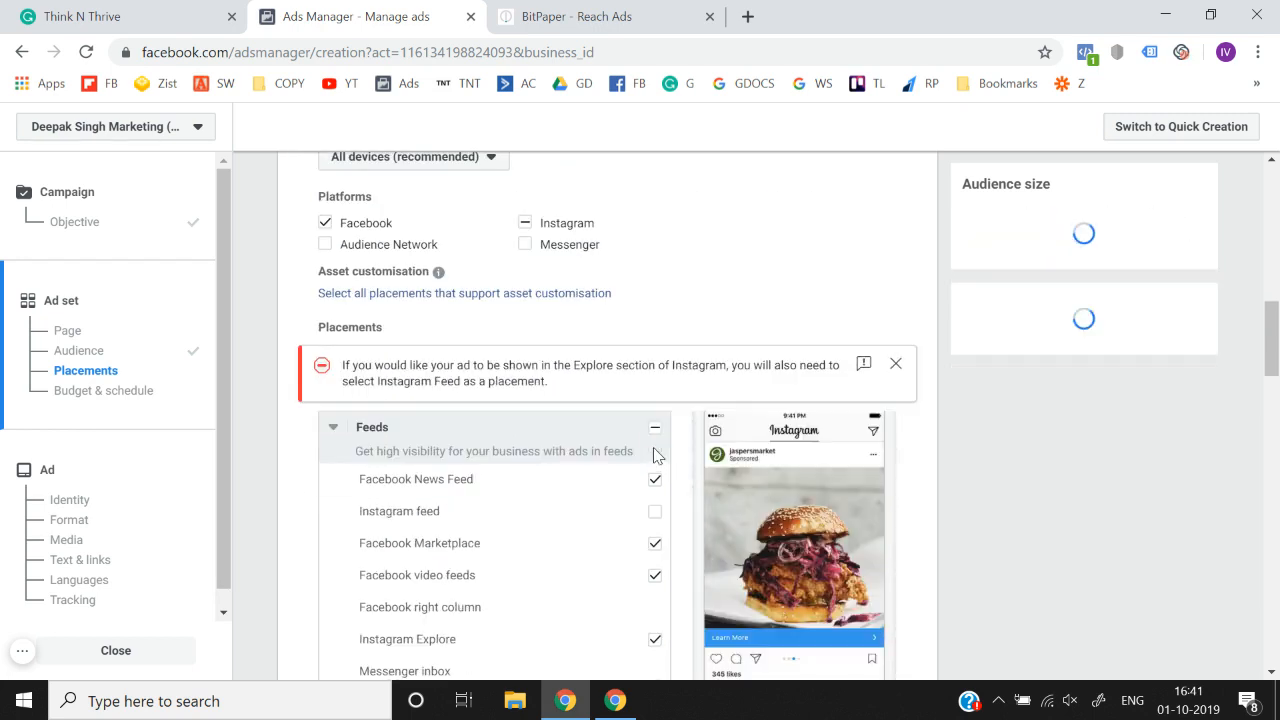
{"action": "left_click", "coordinate": [655, 543]}
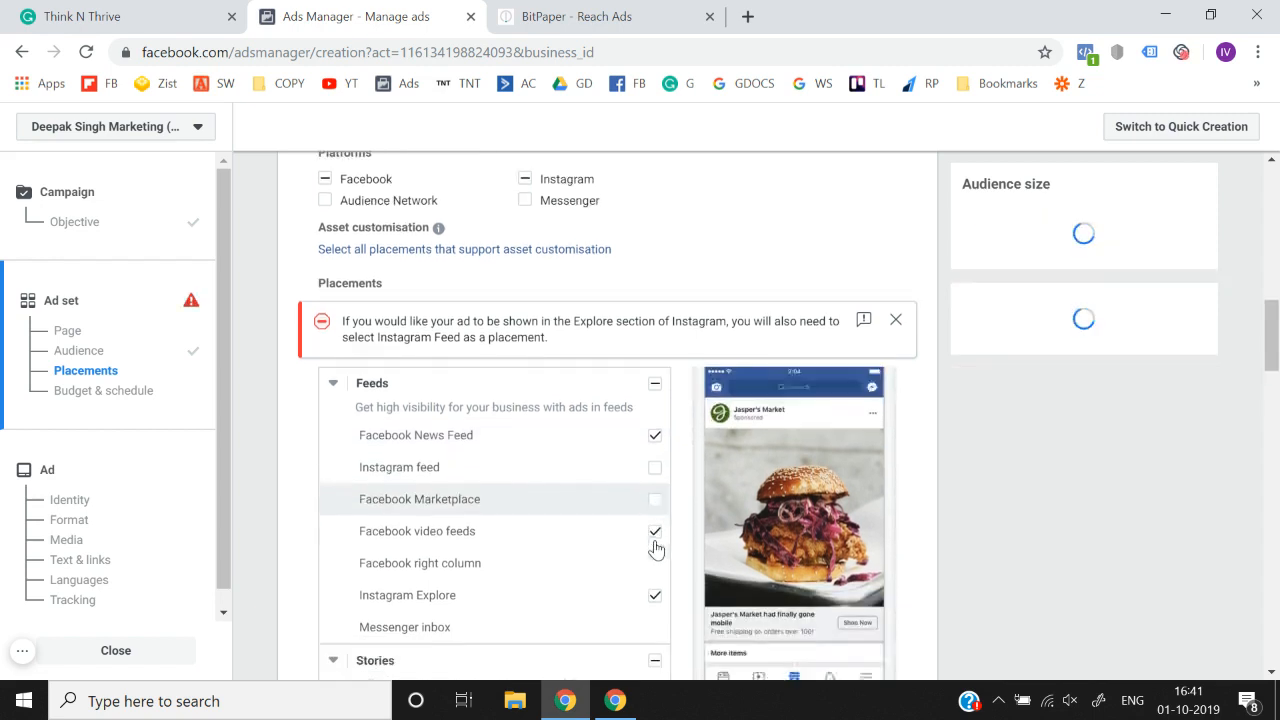
{"action": "left_click", "coordinate": [655, 529]}
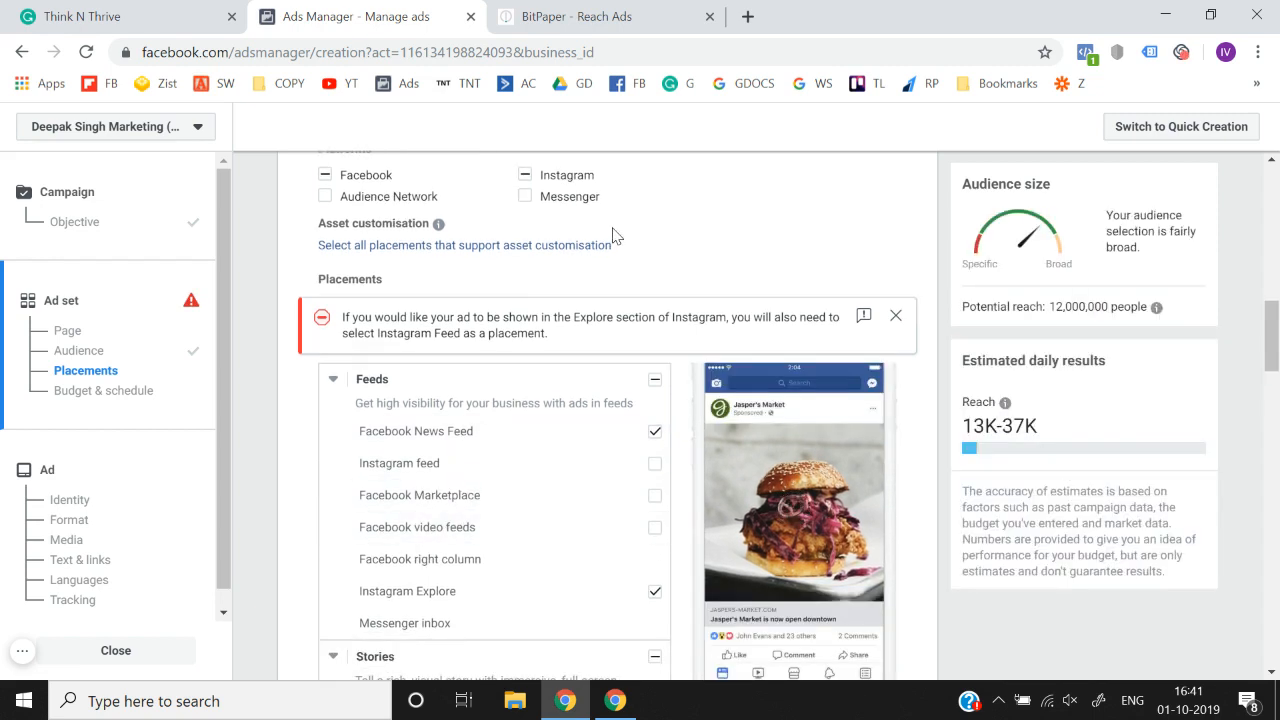
{"action": "left_click", "coordinate": [525, 175]}
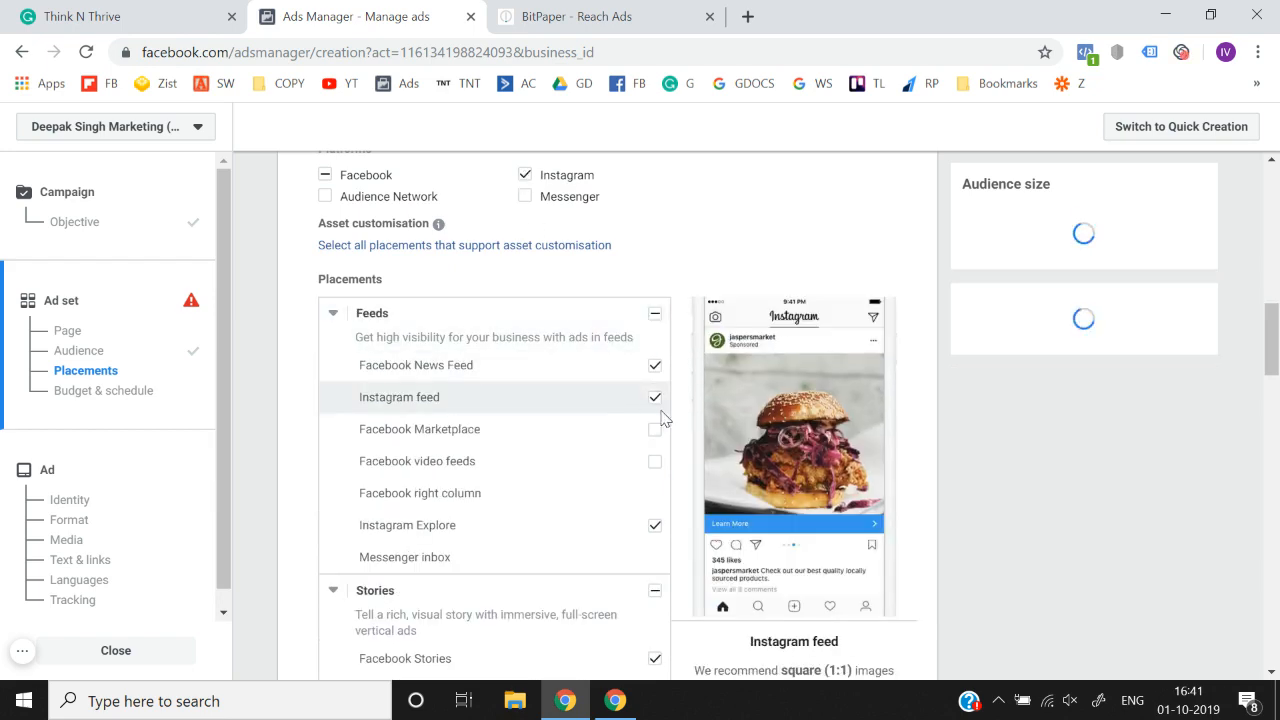
{"action": "left_click", "coordinate": [521, 174]}
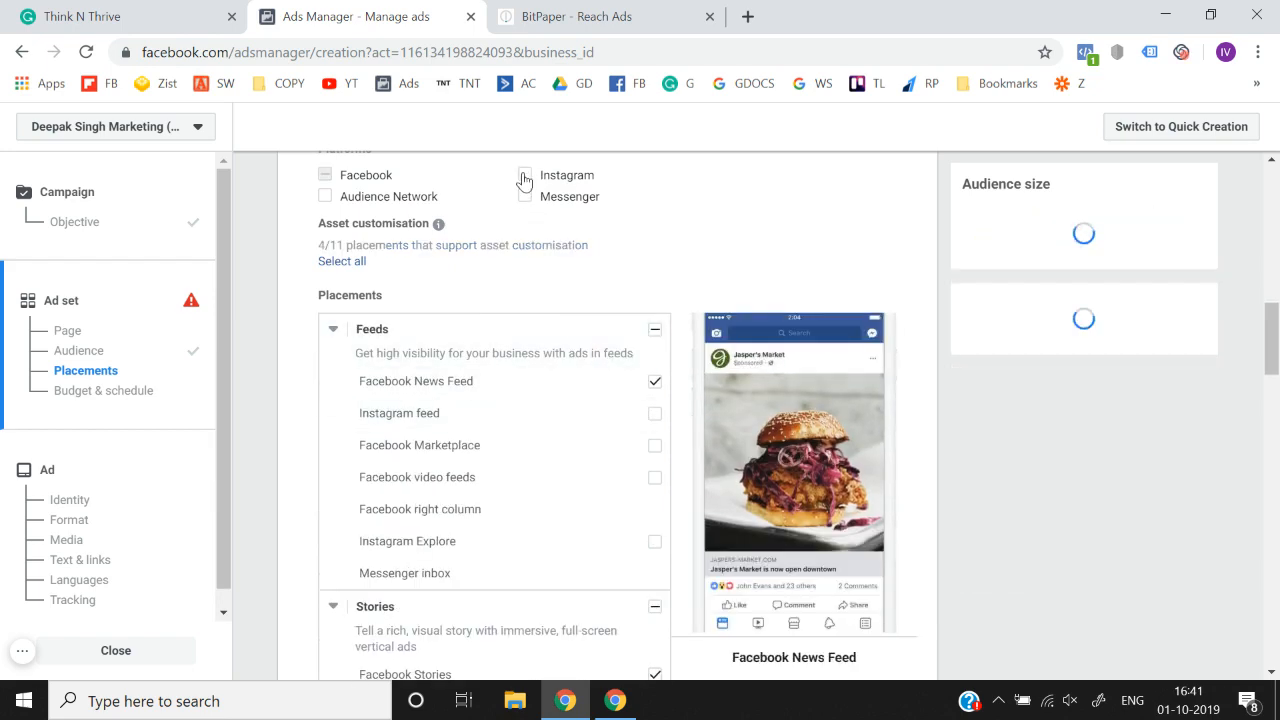
Deselect all Stories, In-stream and In-article placements for the ad set
{"action": "scroll", "coordinate": [645, 440], "scroll_direction": "down", "scroll_amount": 2}
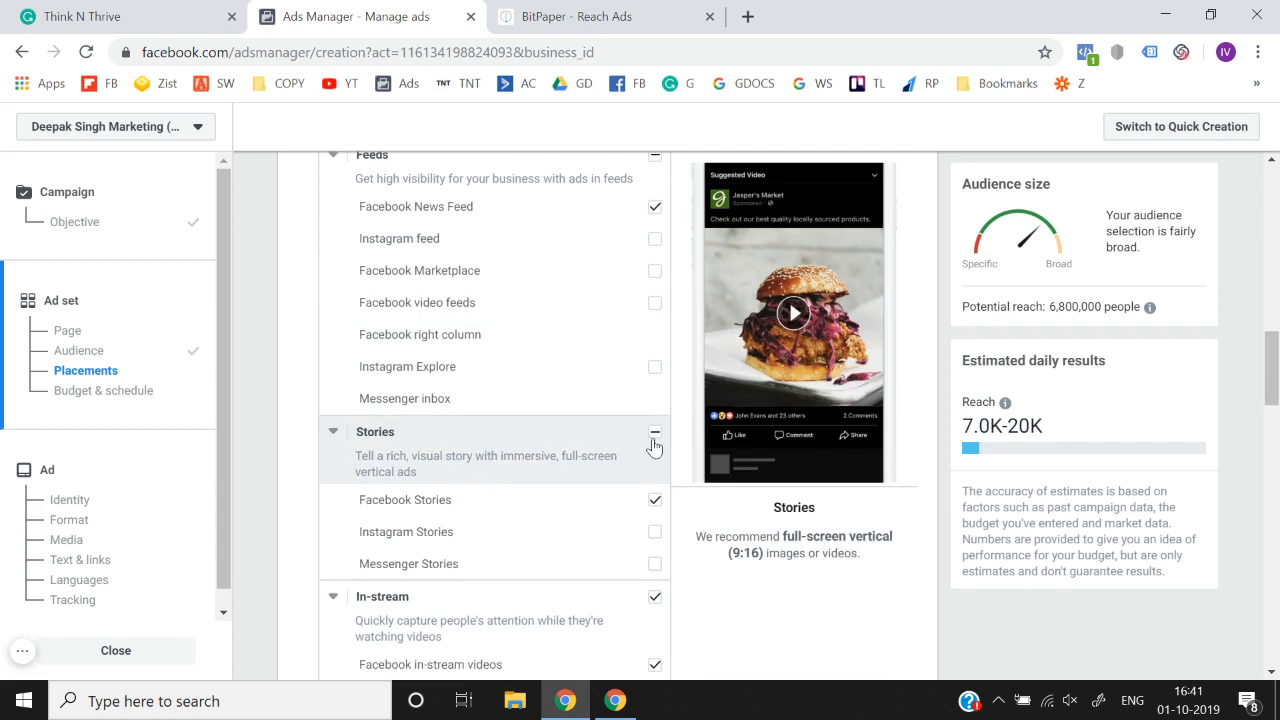
{"action": "left_click", "coordinate": [654, 435]}
{"action": "scroll", "coordinate": [651, 437], "scroll_direction": "down", "scroll_amount": 2}
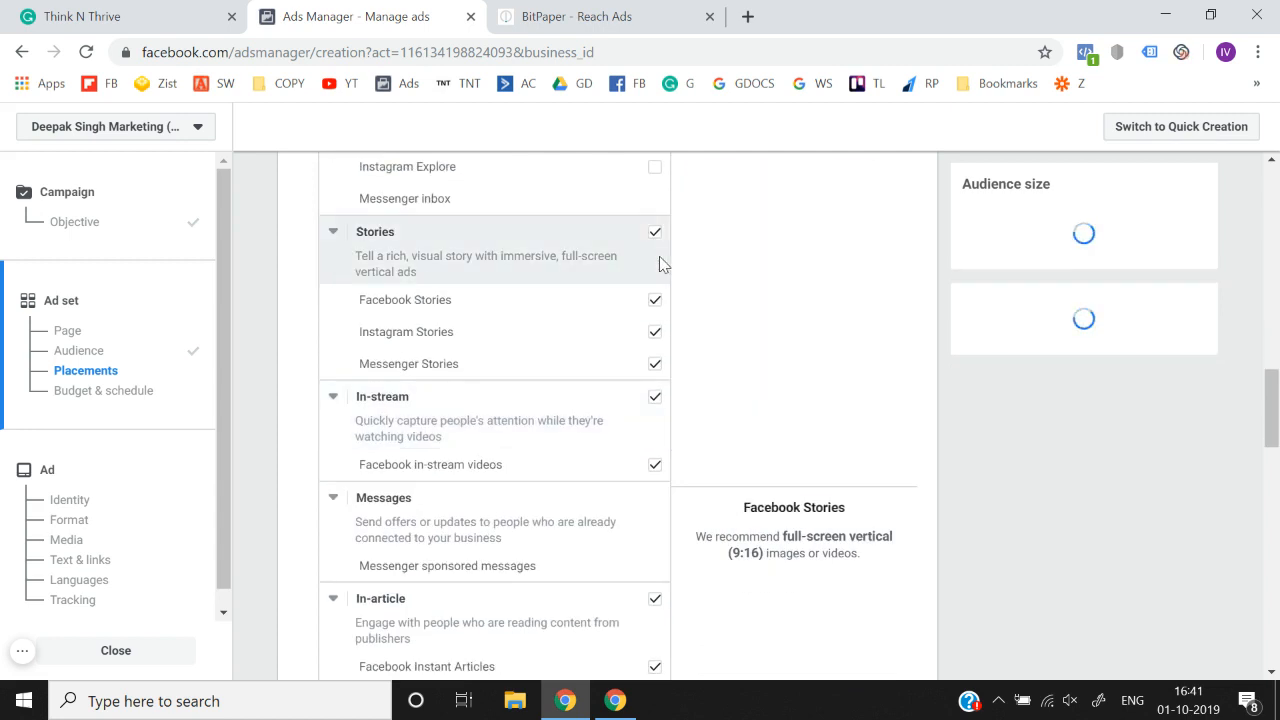
{"action": "left_click", "coordinate": [655, 236]}
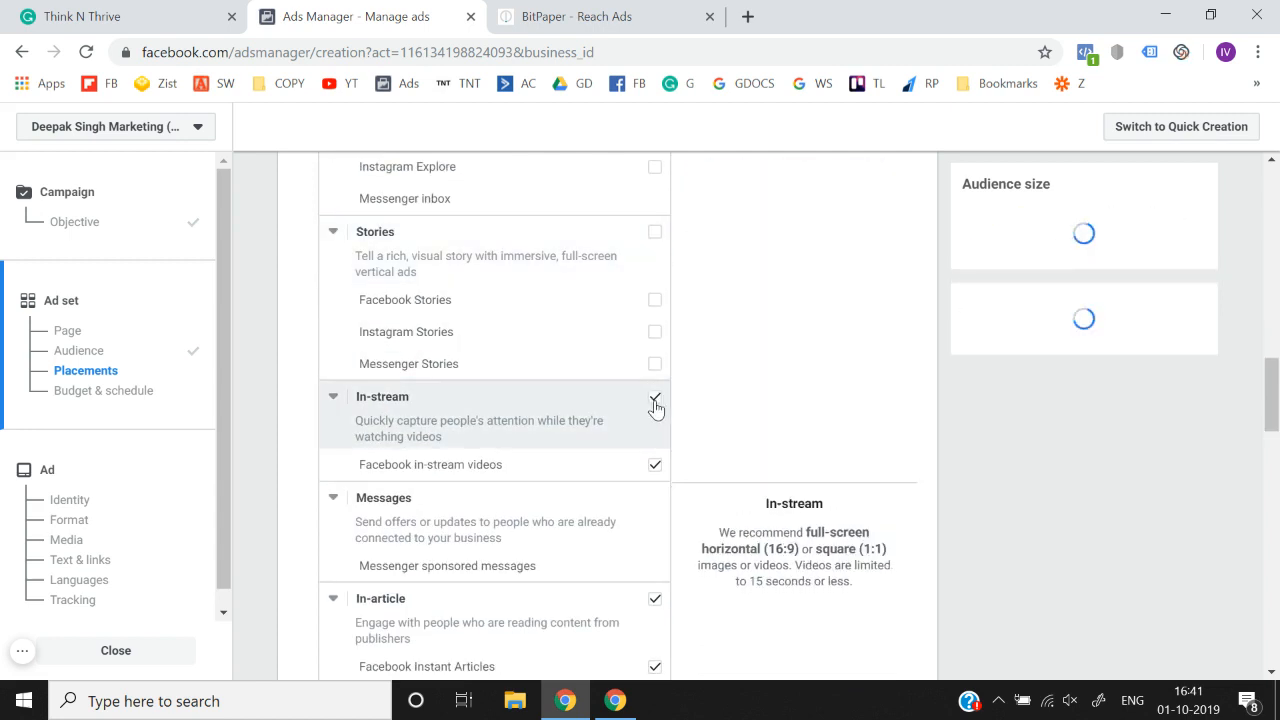
{"action": "left_click", "coordinate": [655, 398]}
{"action": "scroll", "coordinate": [654, 406], "scroll_direction": "down", "scroll_amount": 1}
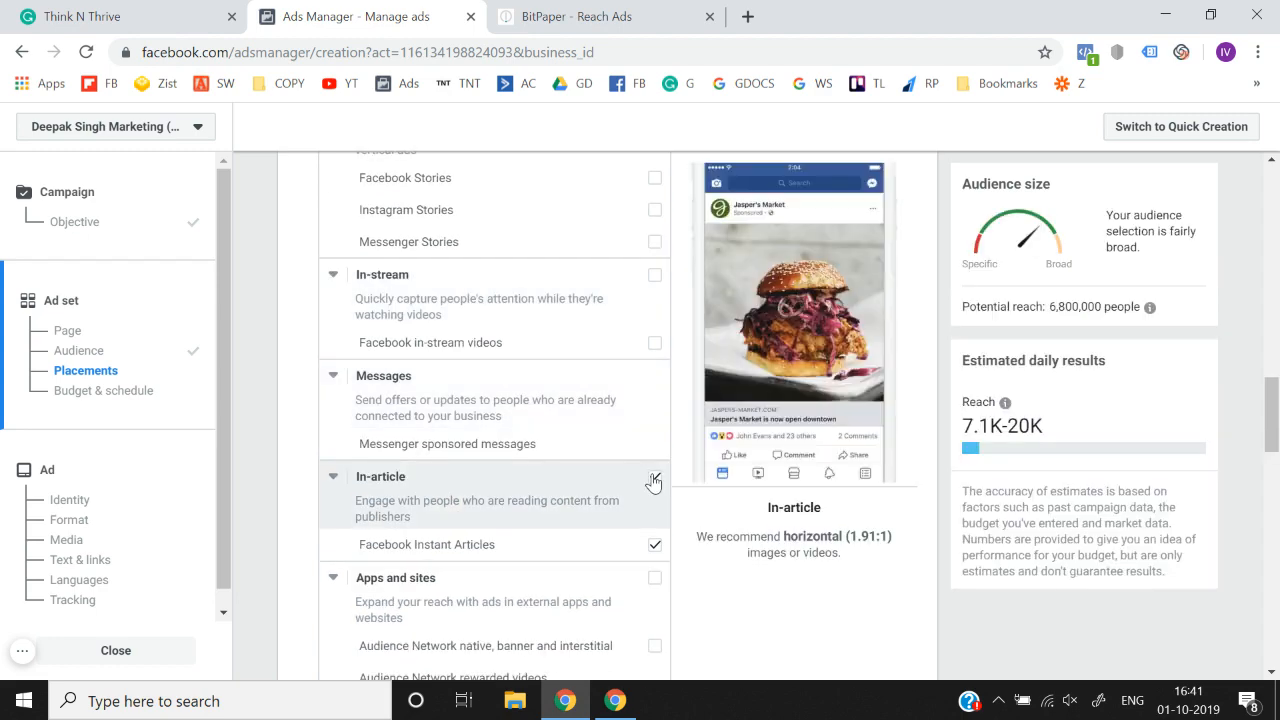
{"action": "left_click", "coordinate": [654, 477]}
{"action": "scroll", "coordinate": [280, 384], "scroll_direction": "up", "scroll_amount": 7}
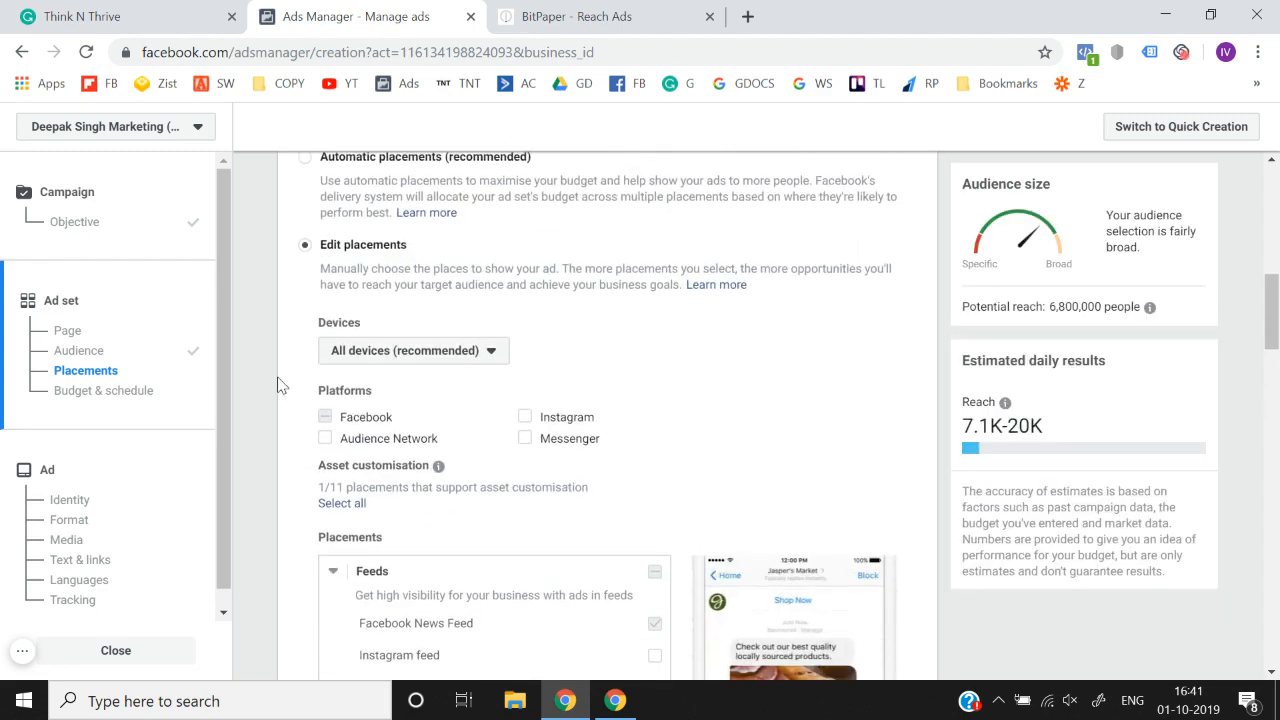
Dismiss the Marketplace and Audience Network recommendation notices below the placements list
{"action": "scroll", "coordinate": [280, 384], "scroll_direction": "down", "scroll_amount": 15}
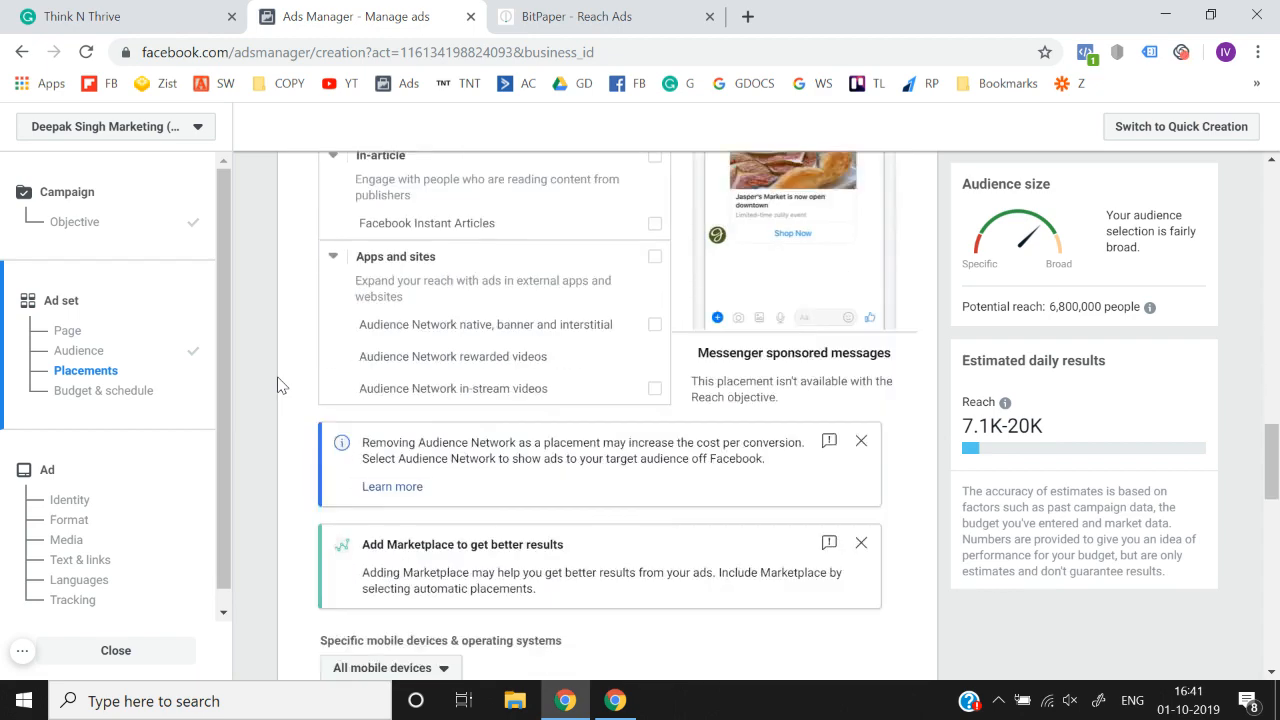
{"action": "scroll", "coordinate": [280, 384], "scroll_direction": "down", "scroll_amount": 2}
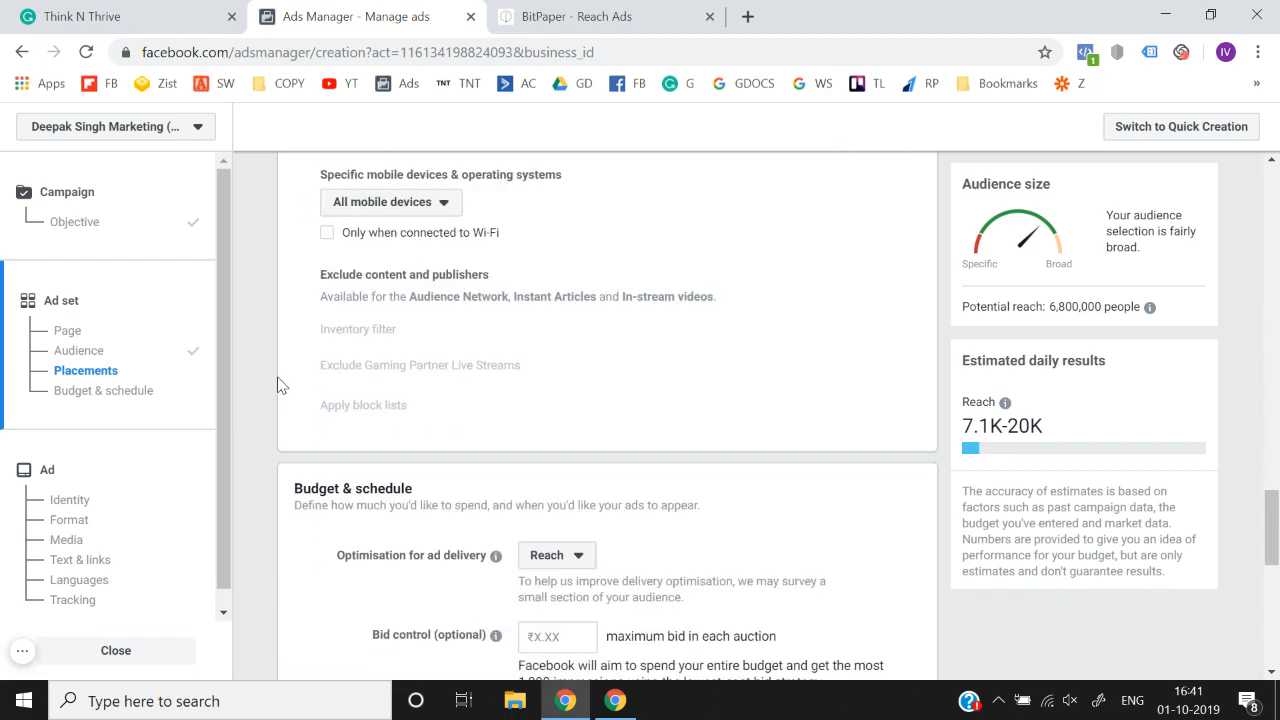
{"action": "scroll", "coordinate": [278, 382], "scroll_direction": "up", "scroll_amount": 4}
{"action": "scroll", "coordinate": [278, 382], "scroll_direction": "down", "scroll_amount": 3}
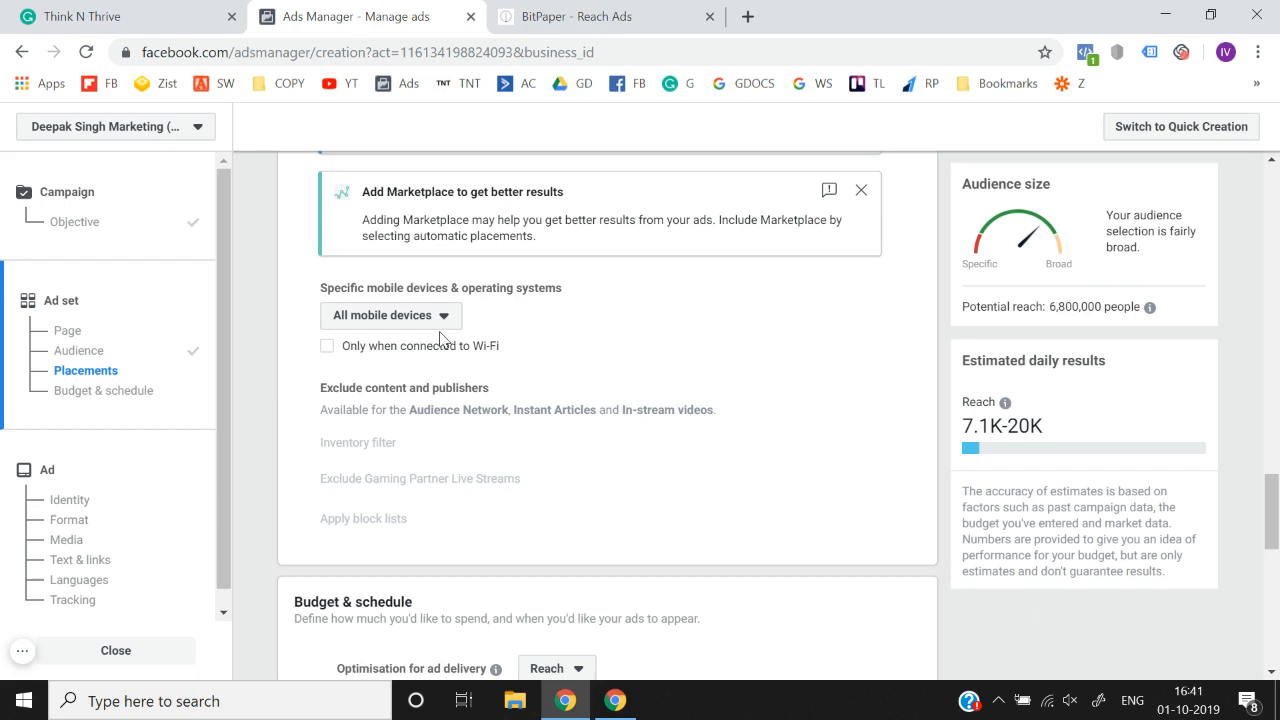
{"action": "left_click", "coordinate": [861, 190]}
{"action": "scroll", "coordinate": [660, 330], "scroll_direction": "up", "scroll_amount": 1}
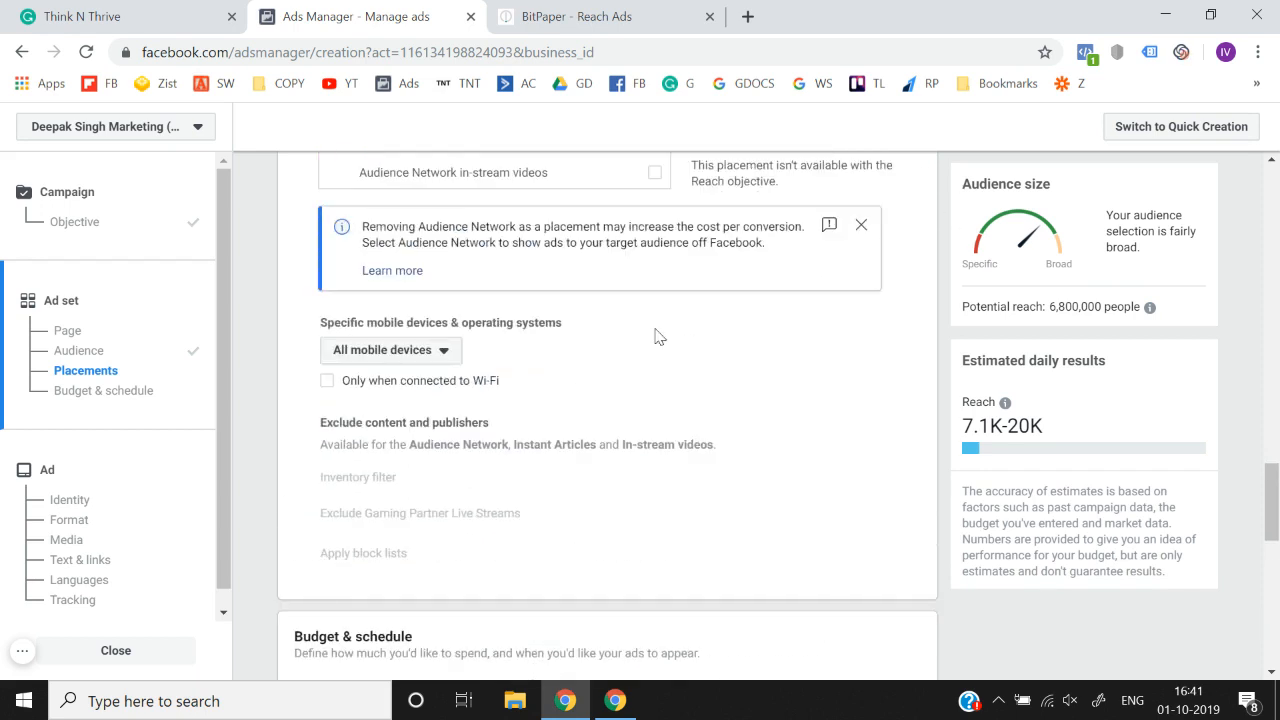
{"action": "left_click", "coordinate": [861, 227]}
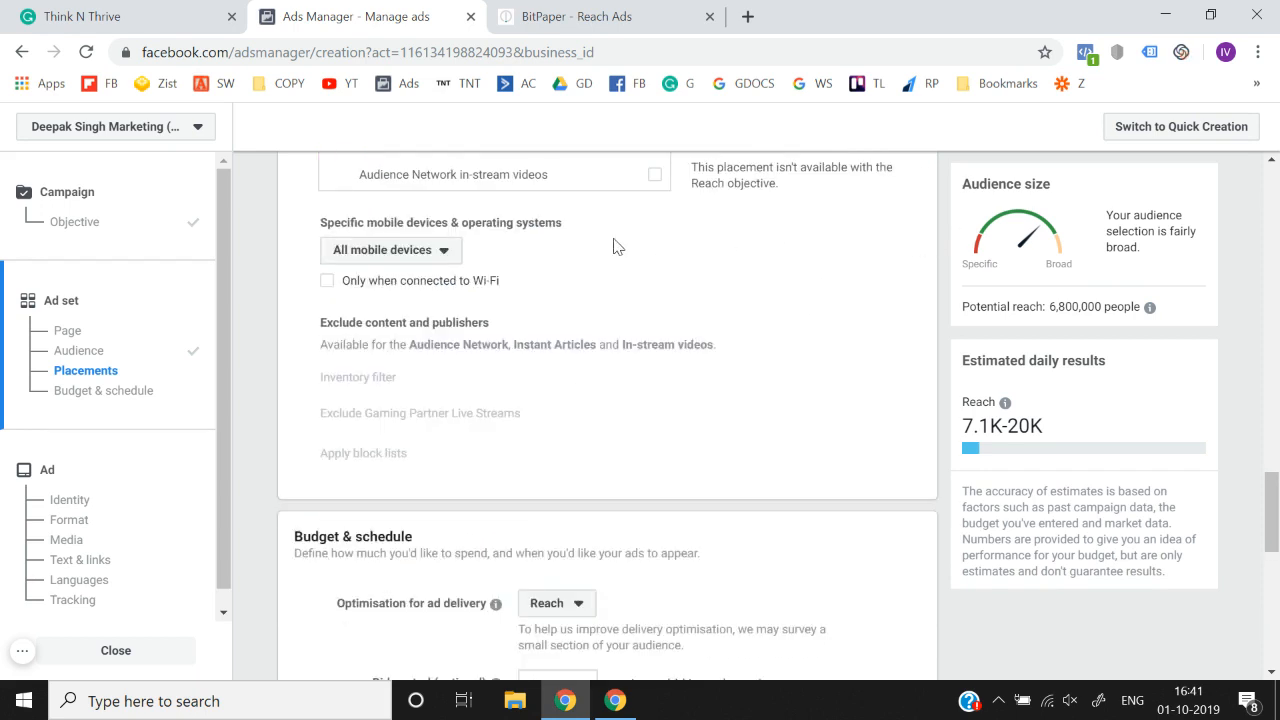
Restrict the ad set's specific mobile devices to Android devices only
{"action": "left_click", "coordinate": [423, 249]}
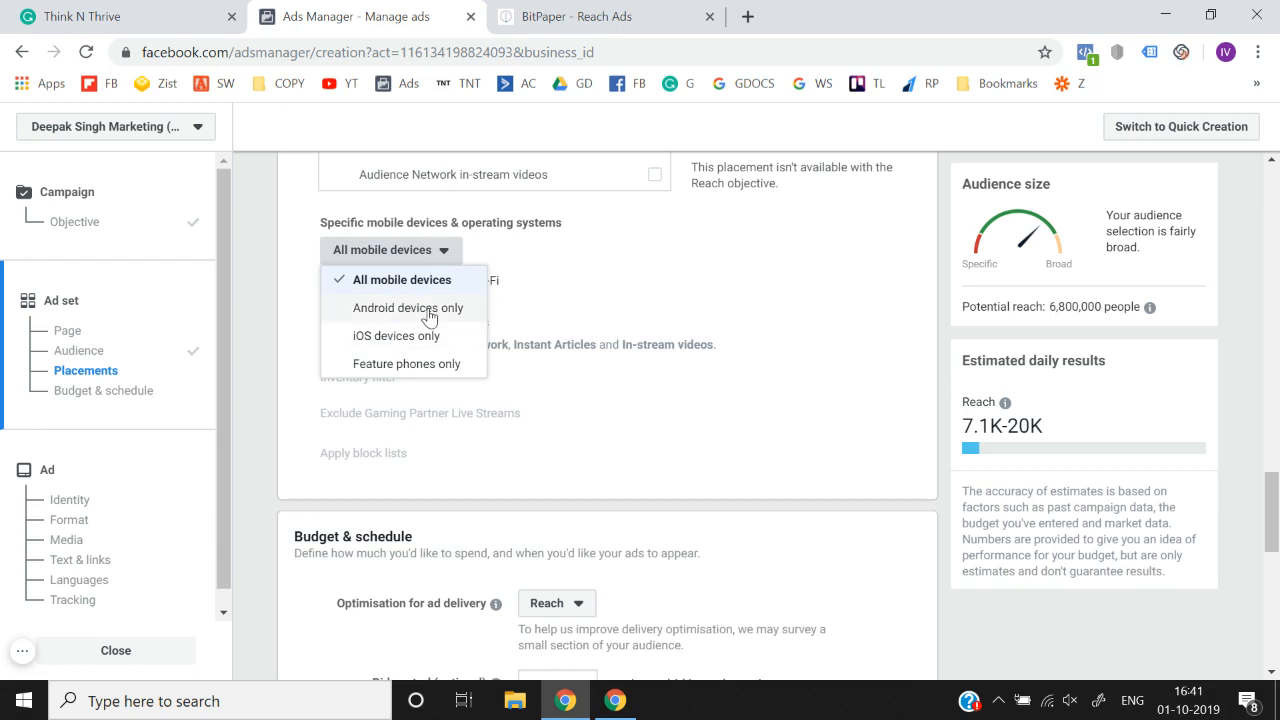
{"action": "left_click", "coordinate": [263, 246]}
{"action": "left_click", "coordinate": [384, 255]}
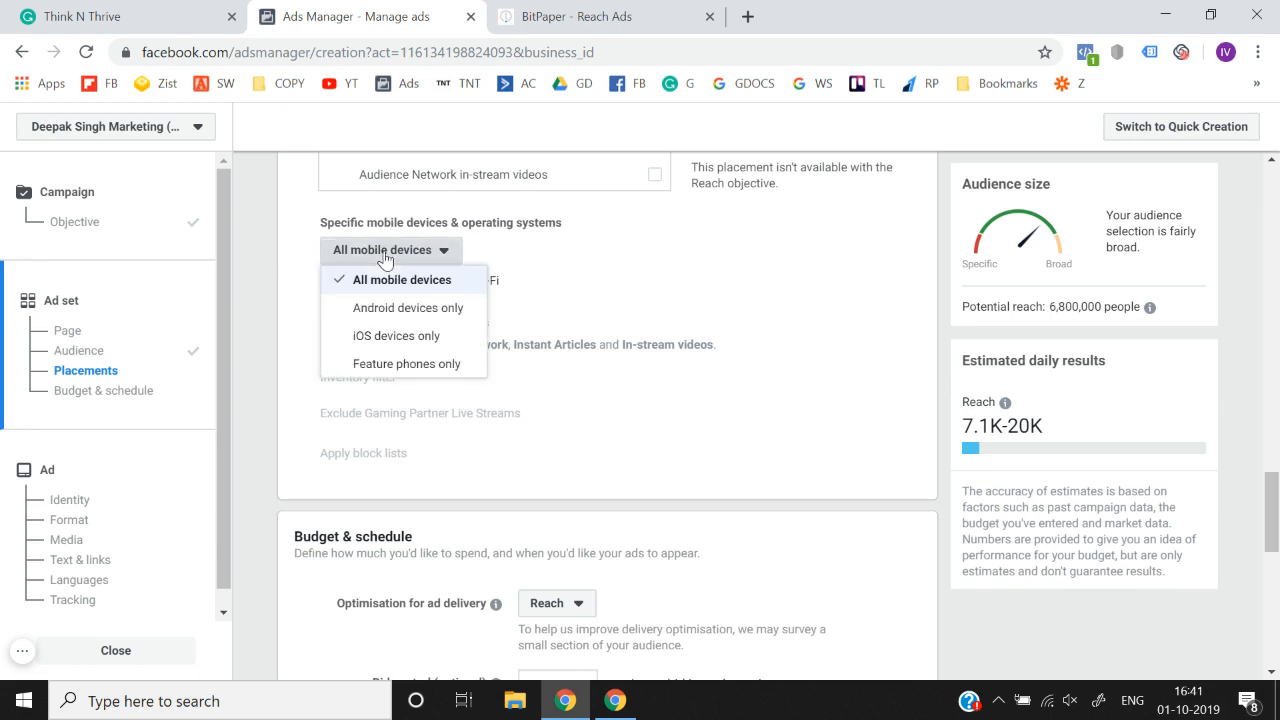
{"action": "left_click", "coordinate": [390, 309]}
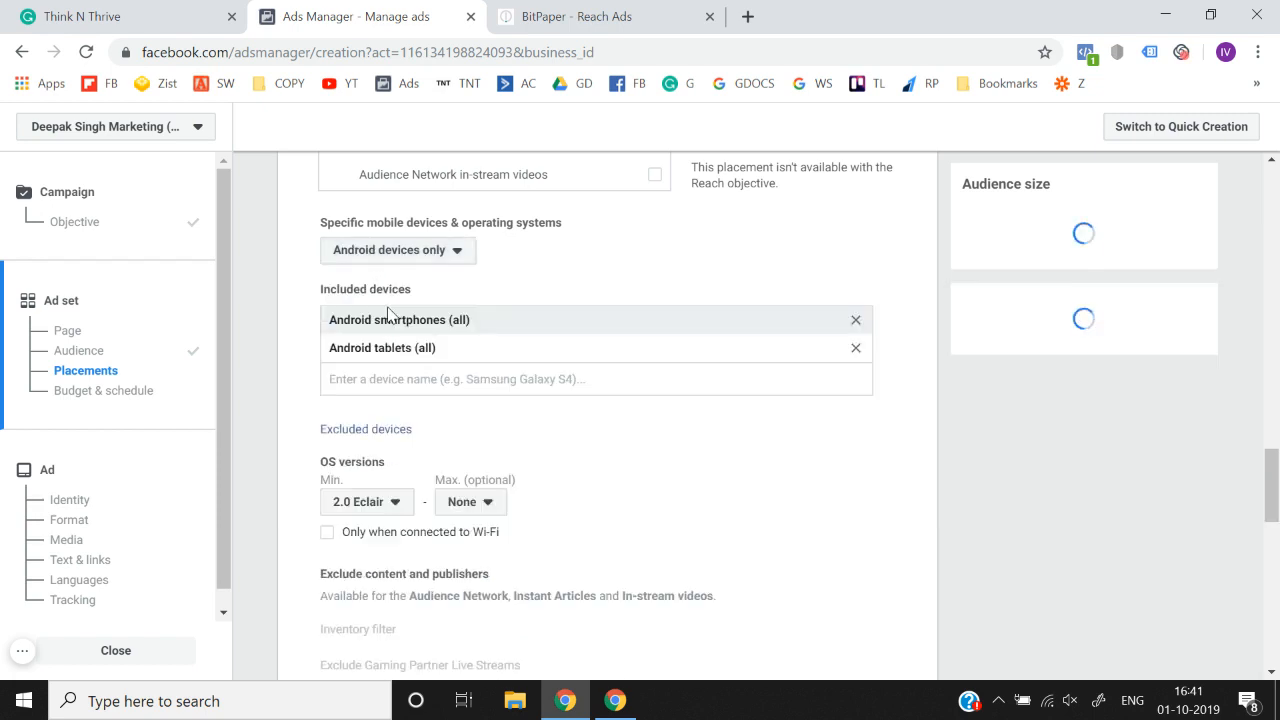
Search the included devices for "sam", look through the suggested Samsung models, and close the suggestions
{"action": "left_click", "coordinate": [433, 358]}
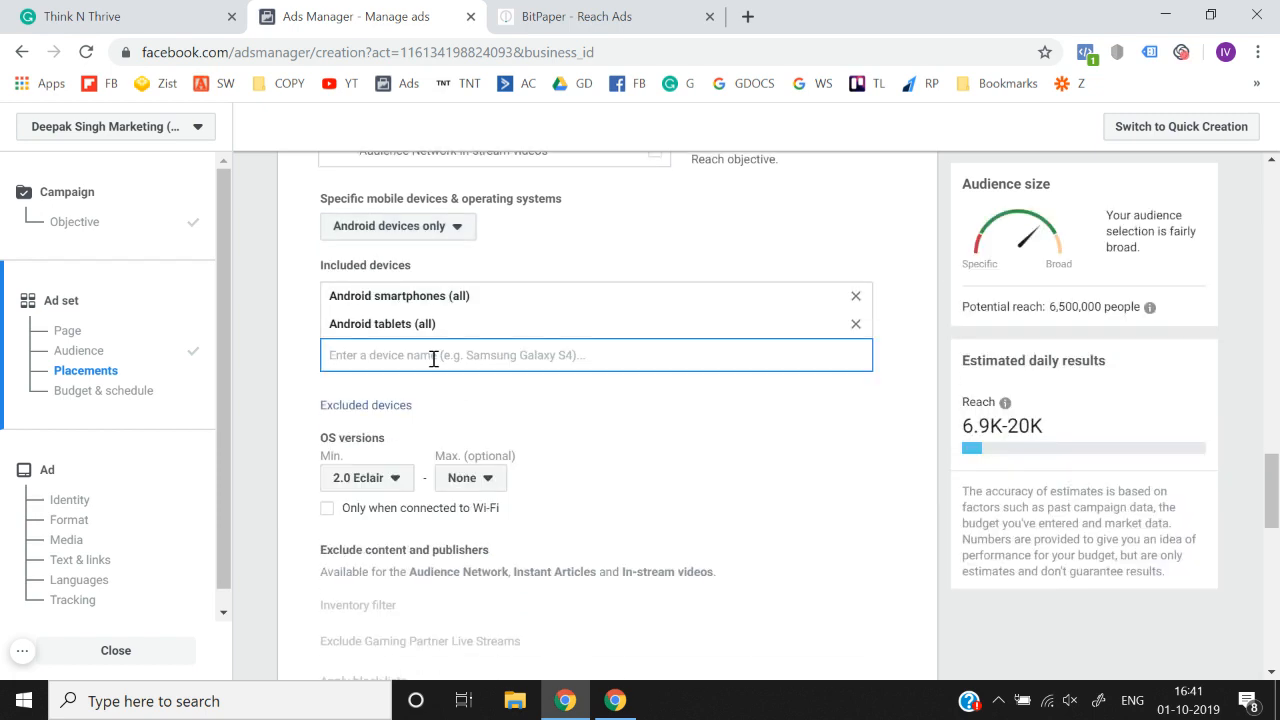
{"action": "type", "text": "sam"}
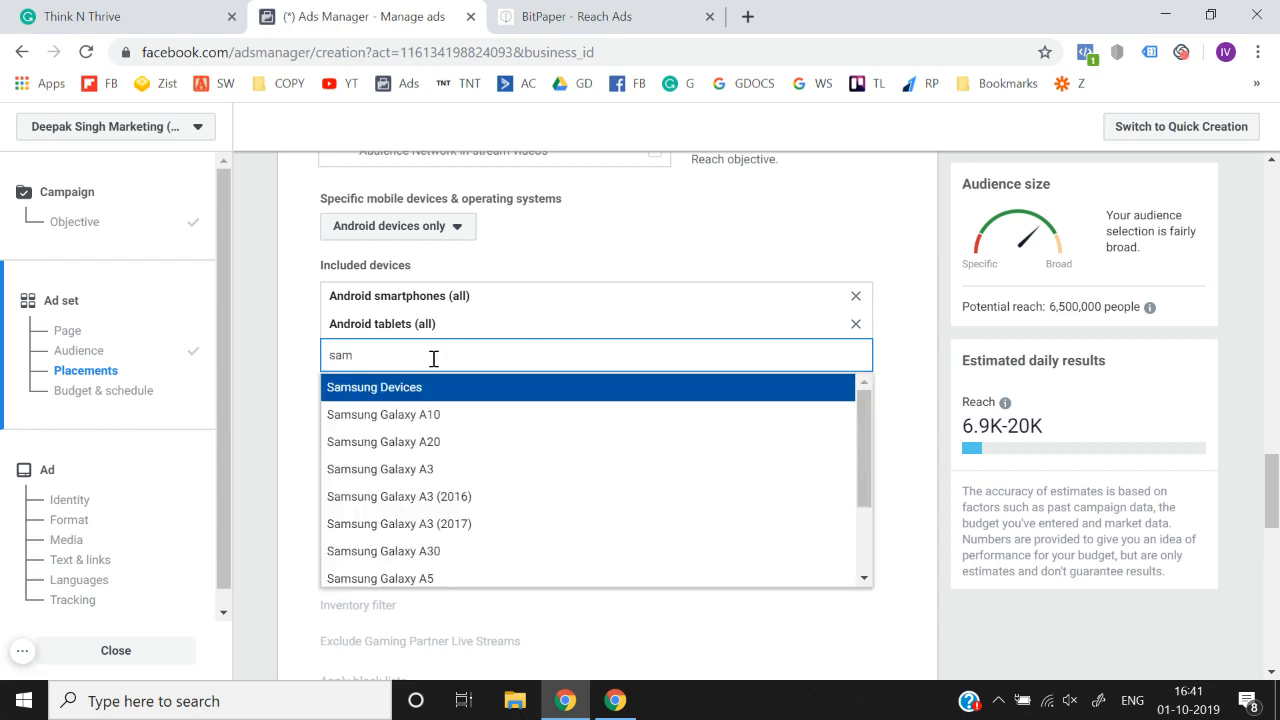
{"action": "scroll", "coordinate": [429, 480], "scroll_direction": "down", "scroll_amount": 1}
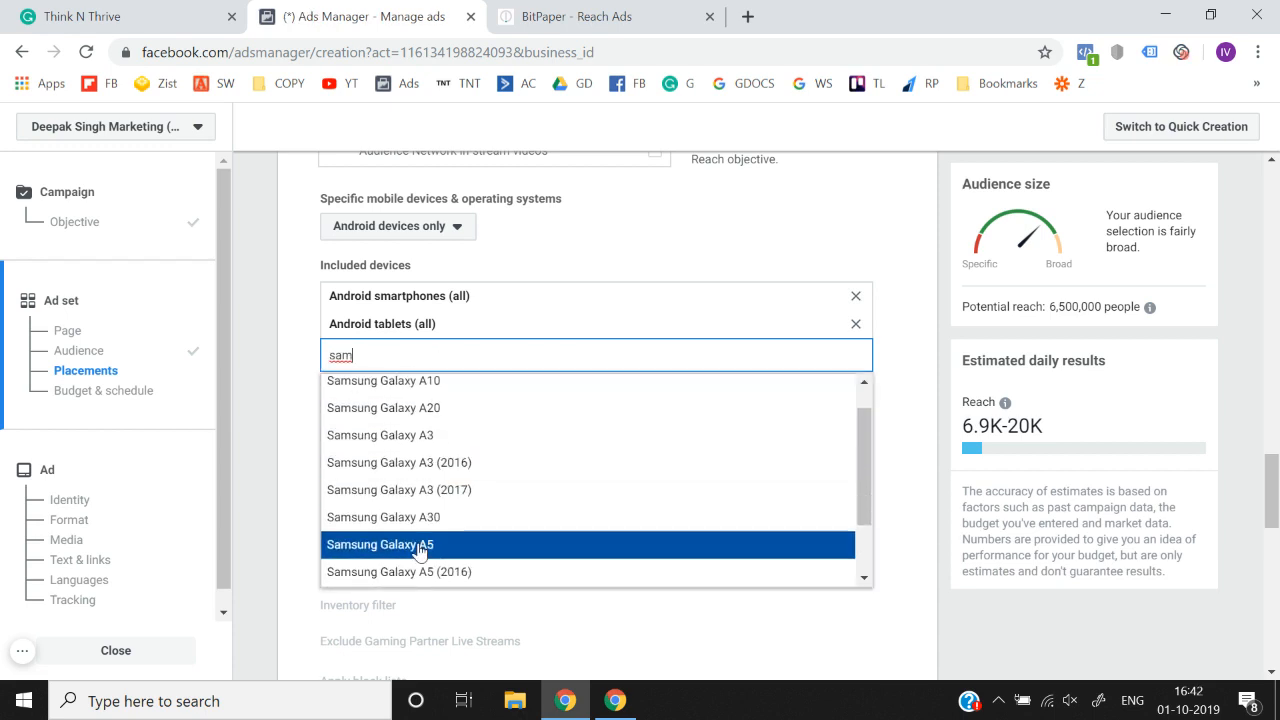
{"action": "scroll", "coordinate": [425, 510], "scroll_direction": "down", "scroll_amount": 2}
{"action": "scroll", "coordinate": [452, 475], "scroll_direction": "down", "scroll_amount": 1}
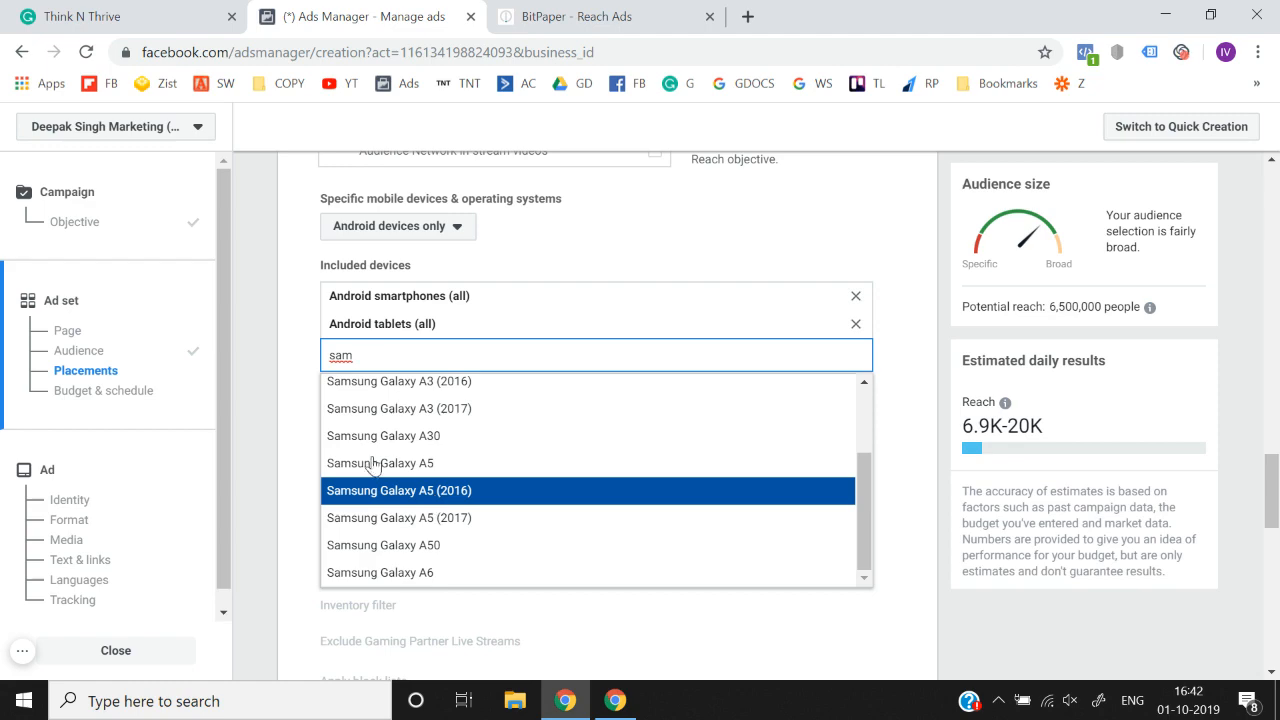
{"action": "left_click", "coordinate": [289, 357]}
Revisit the campaign objective page to review the Reach campaign settings, and continue back to the ad set to review its page and audience
{"action": "scroll", "coordinate": [289, 357], "scroll_direction": "up", "scroll_amount": 5}
{"action": "scroll", "coordinate": [289, 357], "scroll_direction": "up", "scroll_amount": 10}
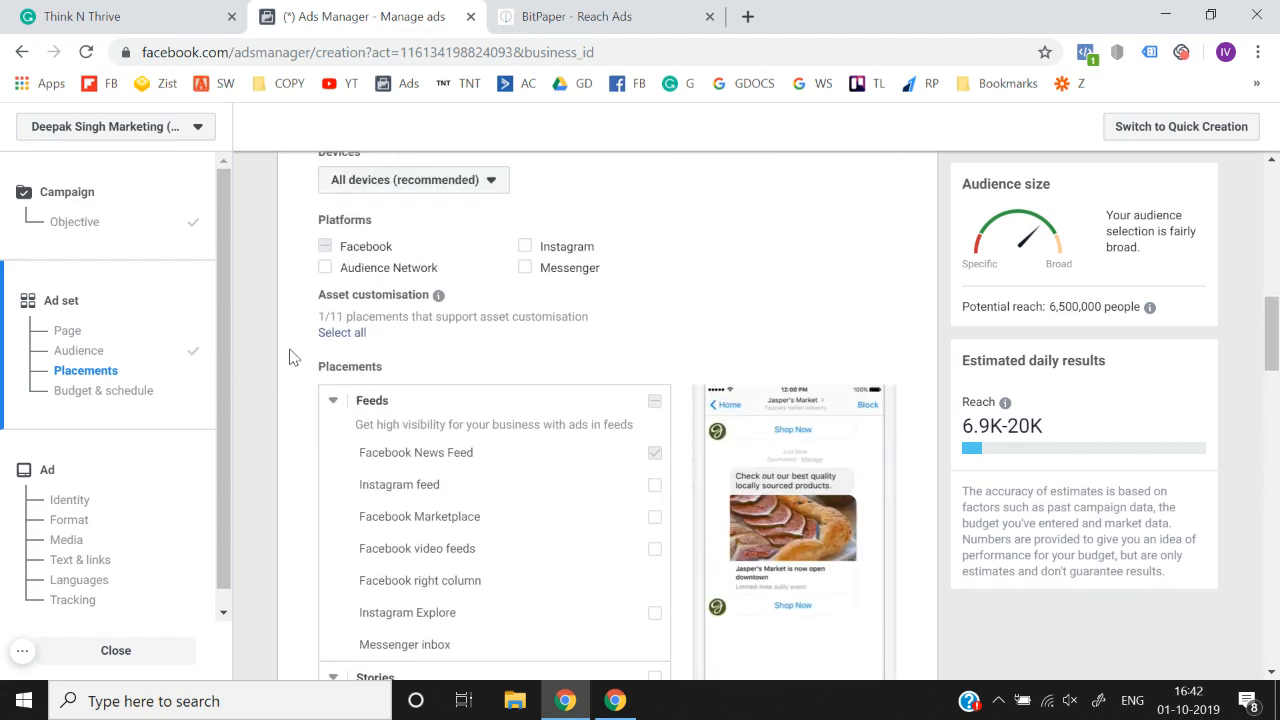
{"action": "left_click", "coordinate": [69, 224]}
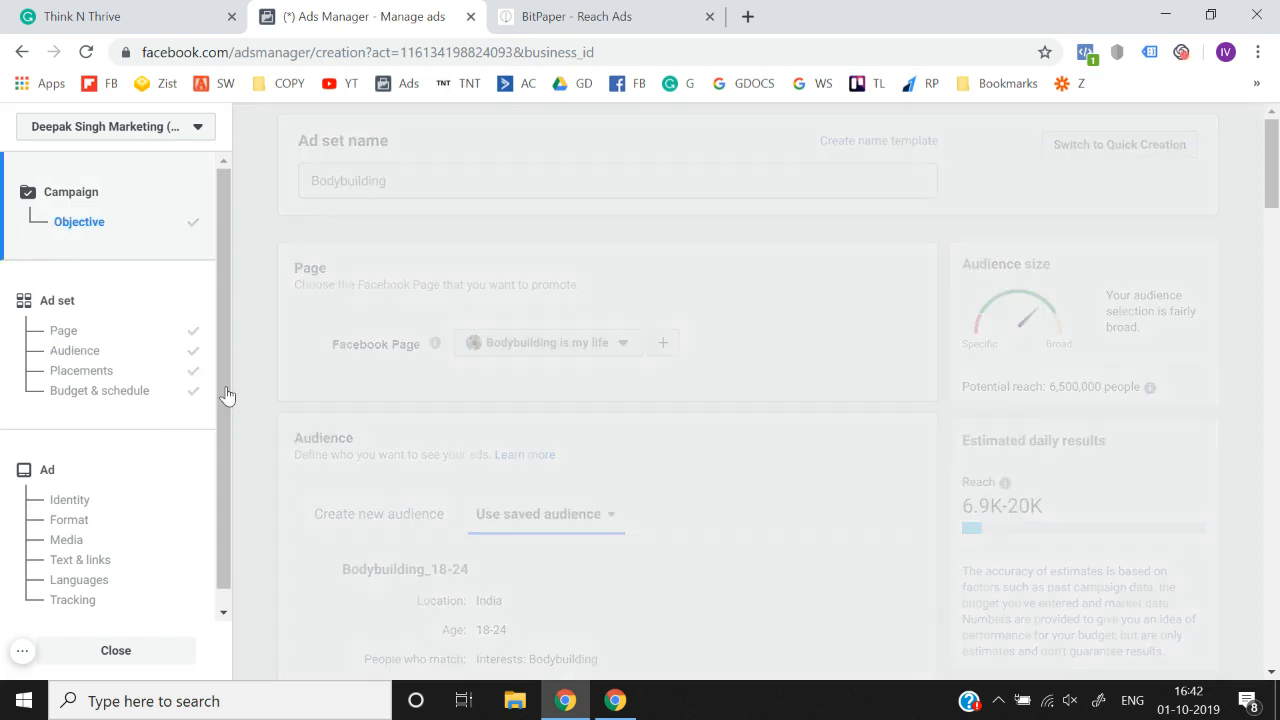
{"action": "scroll", "coordinate": [262, 424], "scroll_direction": "down", "scroll_amount": 1}
{"action": "scroll", "coordinate": [262, 432], "scroll_direction": "down", "scroll_amount": 1}
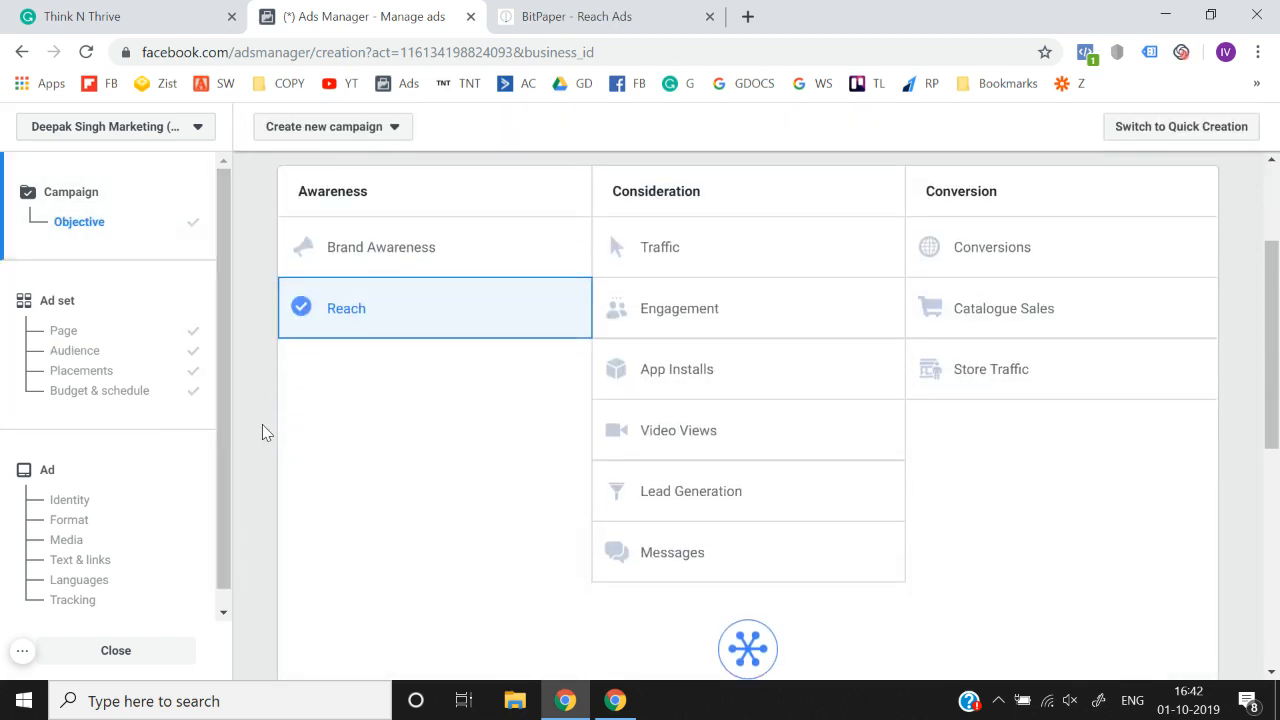
{"action": "scroll", "coordinate": [262, 432], "scroll_direction": "down", "scroll_amount": 3}
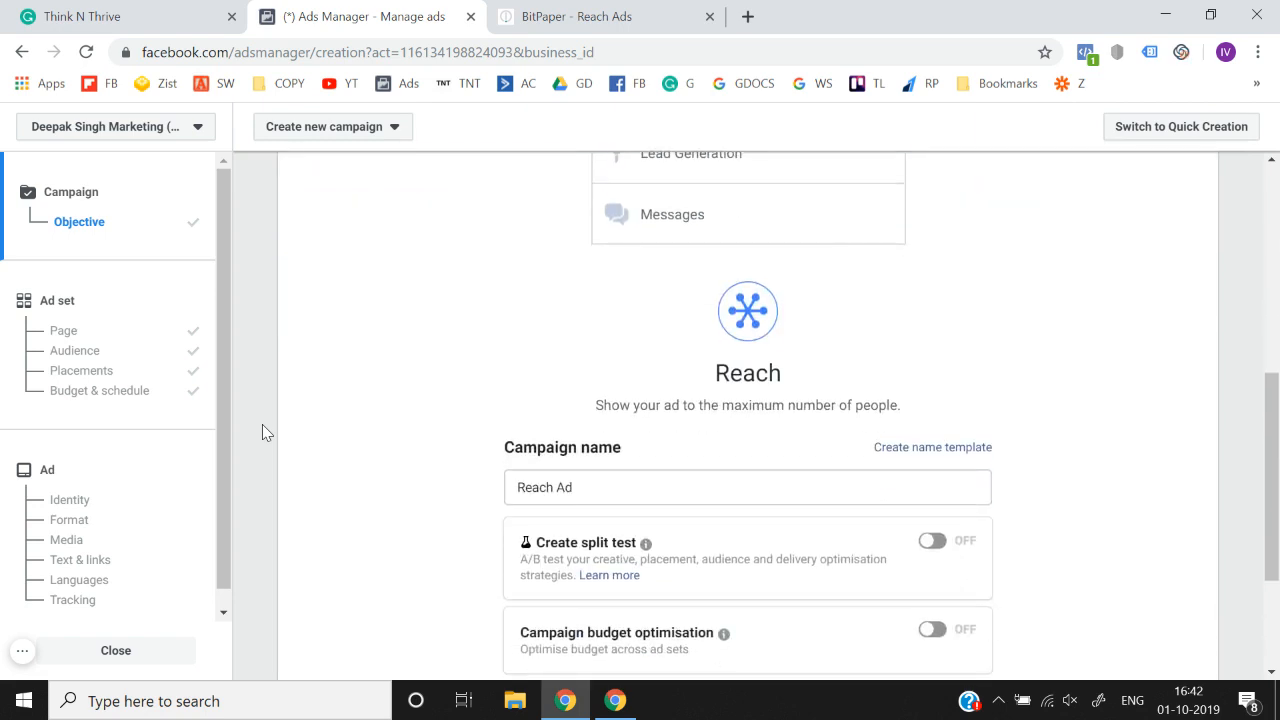
{"action": "scroll", "coordinate": [262, 432], "scroll_direction": "down", "scroll_amount": 2}
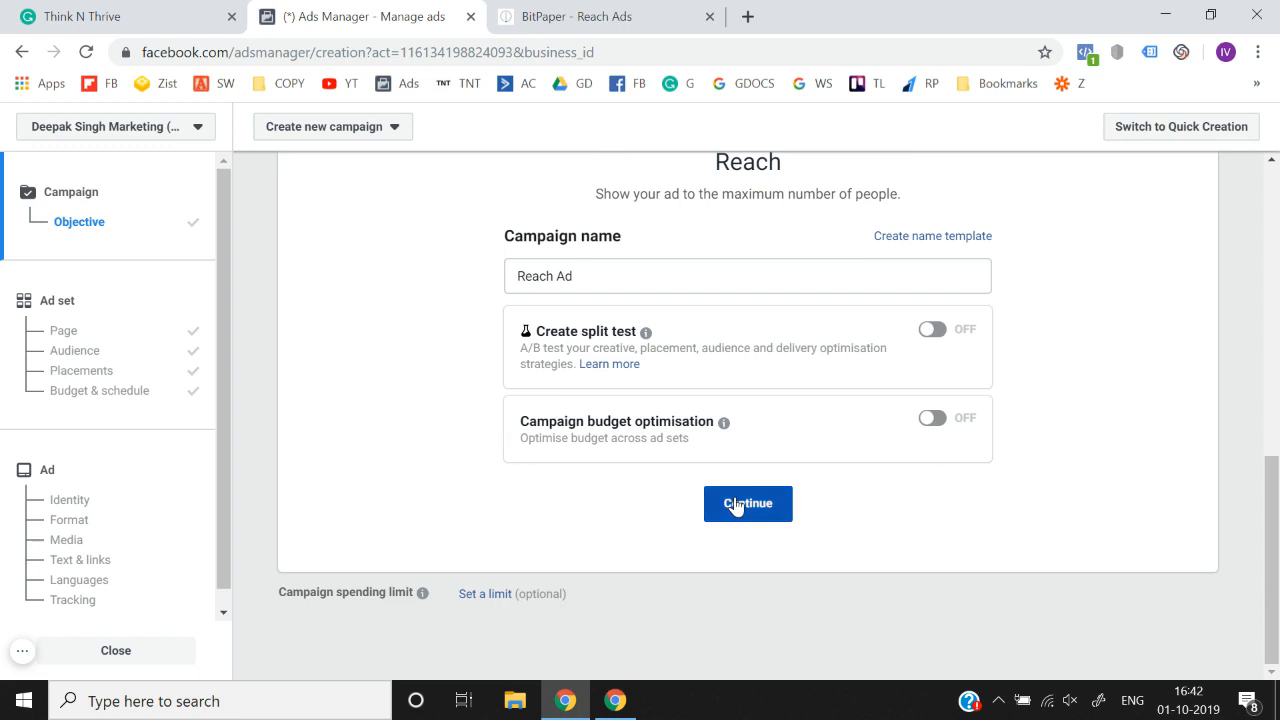
{"action": "left_click", "coordinate": [771, 516]}
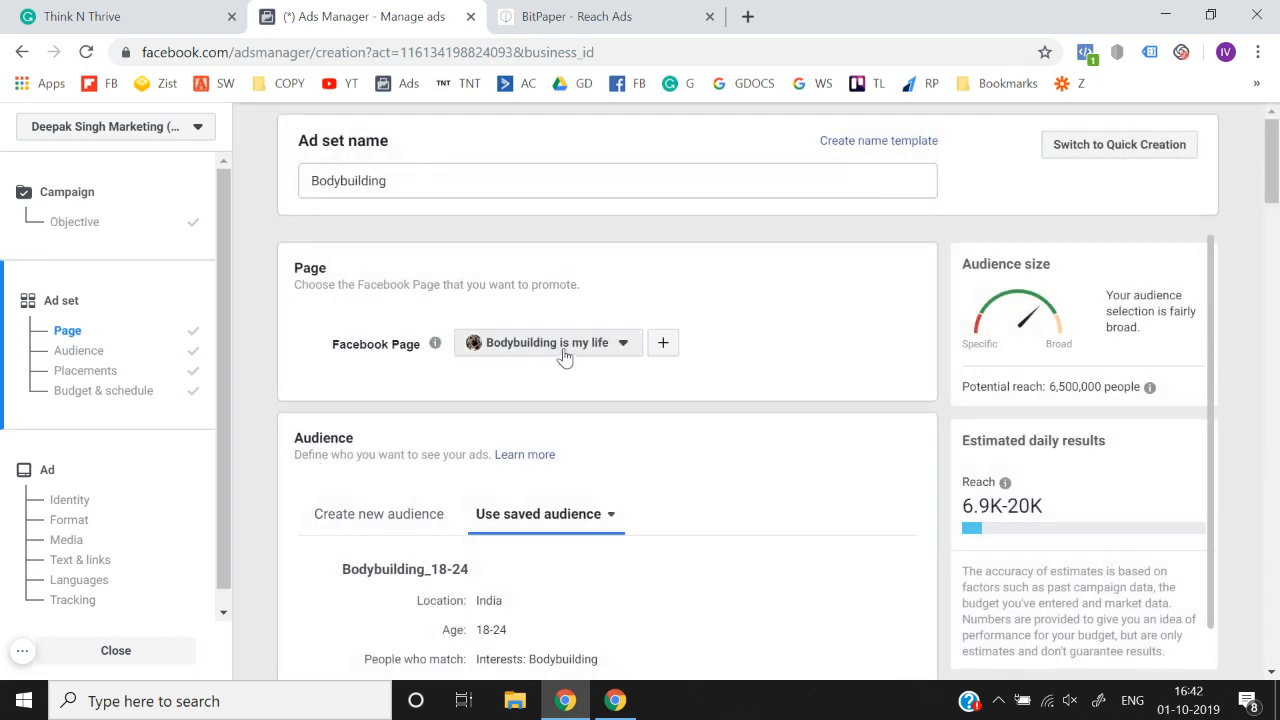
{"action": "scroll", "coordinate": [565, 357], "scroll_direction": "down", "scroll_amount": 3}
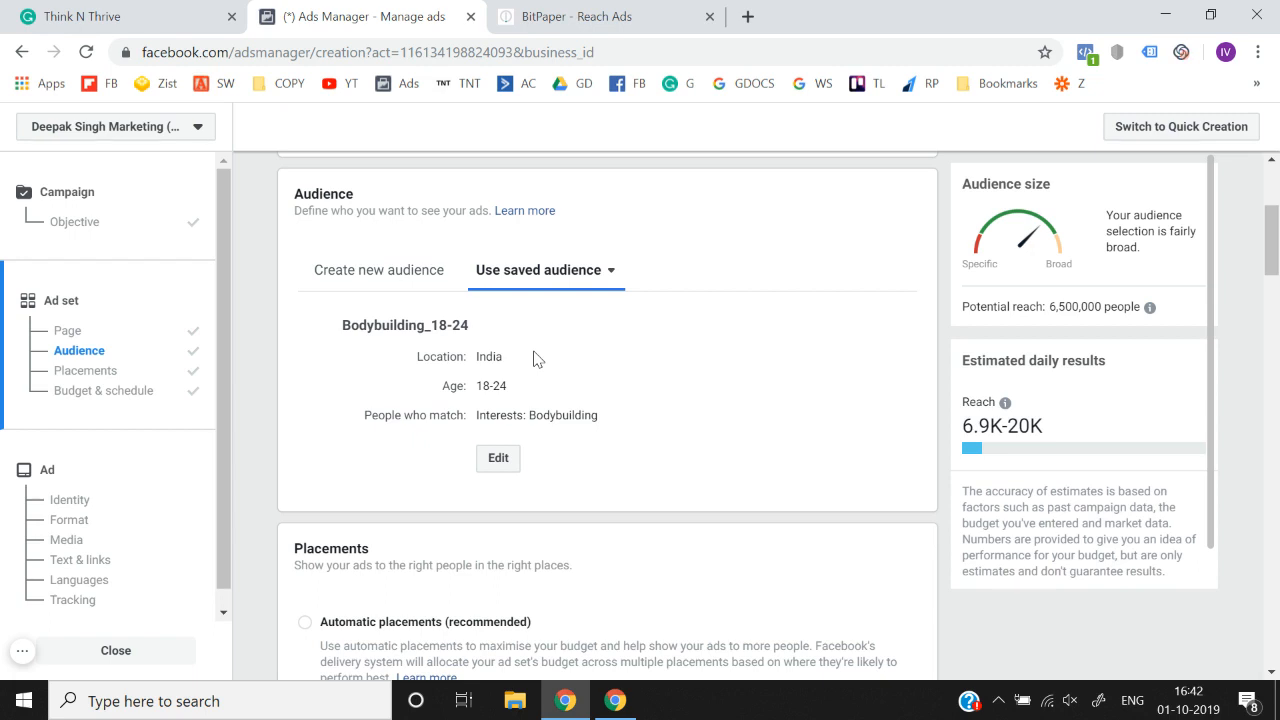
Set the ad set's specific mobile devices and operating systems to All mobile devices
{"action": "scroll", "coordinate": [533, 358], "scroll_direction": "down", "scroll_amount": 3}
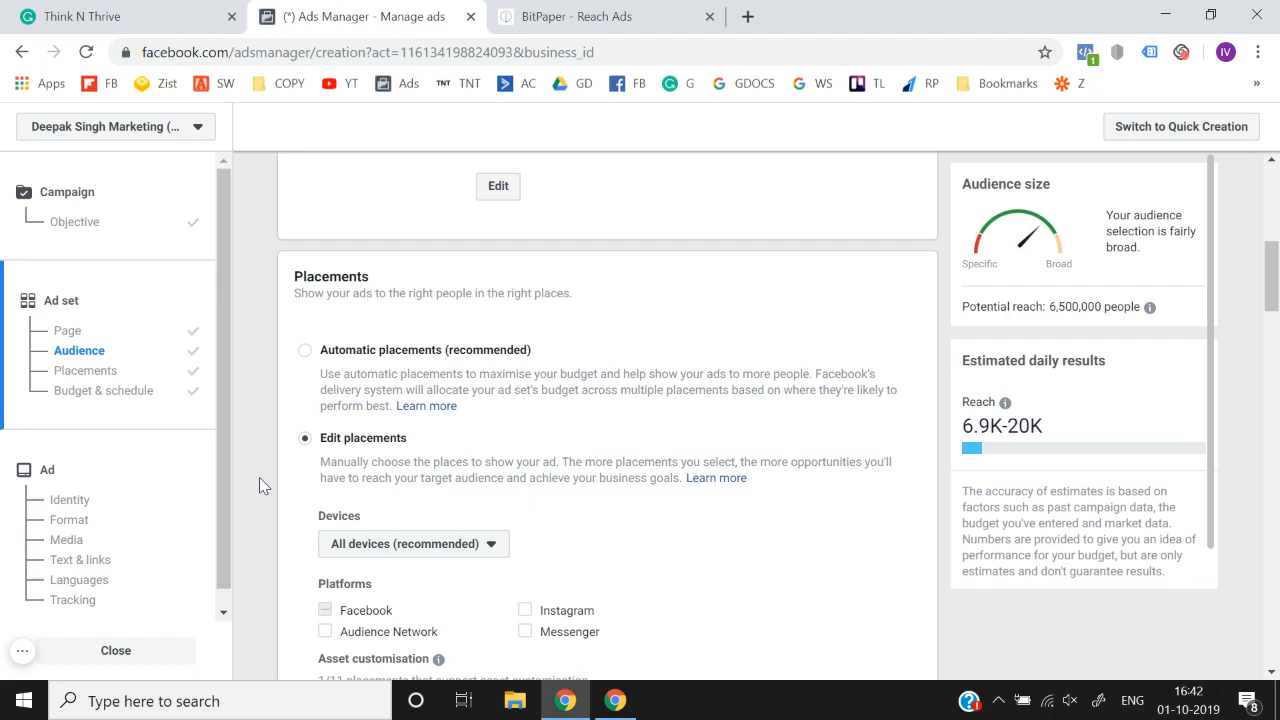
{"action": "scroll", "coordinate": [259, 477], "scroll_direction": "down", "scroll_amount": 5}
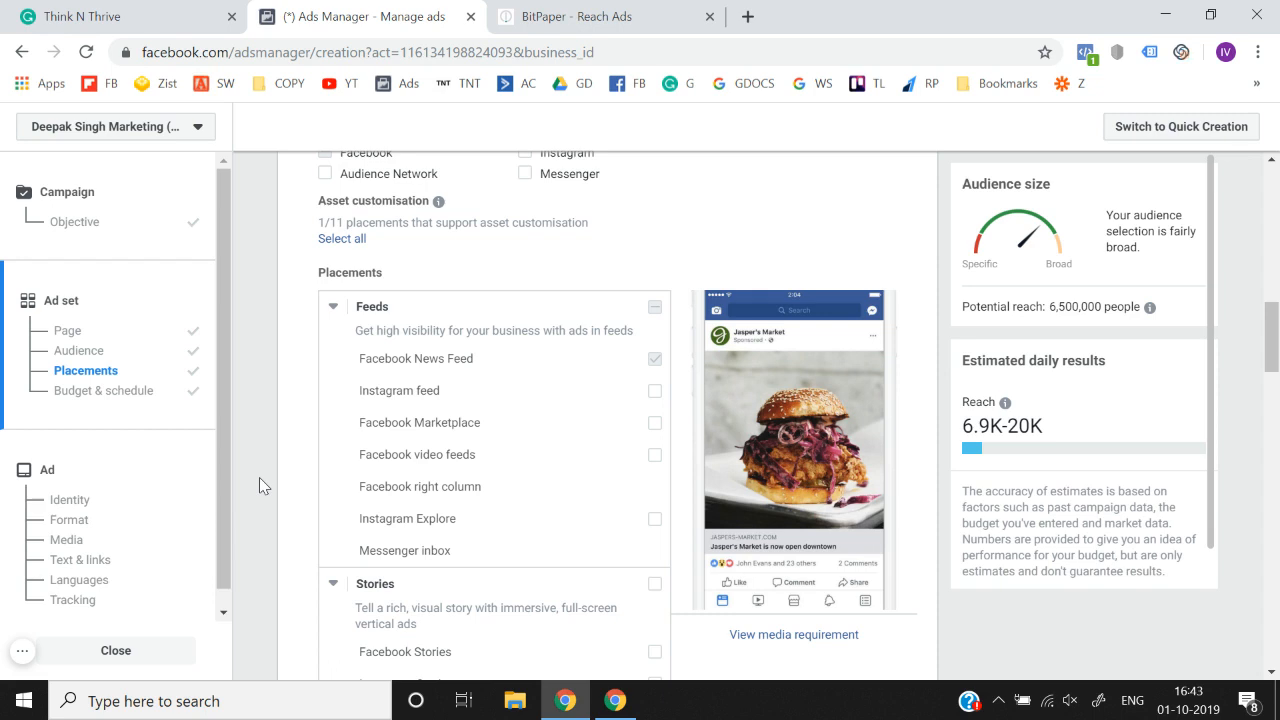
{"action": "scroll", "coordinate": [259, 485], "scroll_direction": "up", "scroll_amount": 1}
{"action": "scroll", "coordinate": [259, 485], "scroll_direction": "down", "scroll_amount": 3}
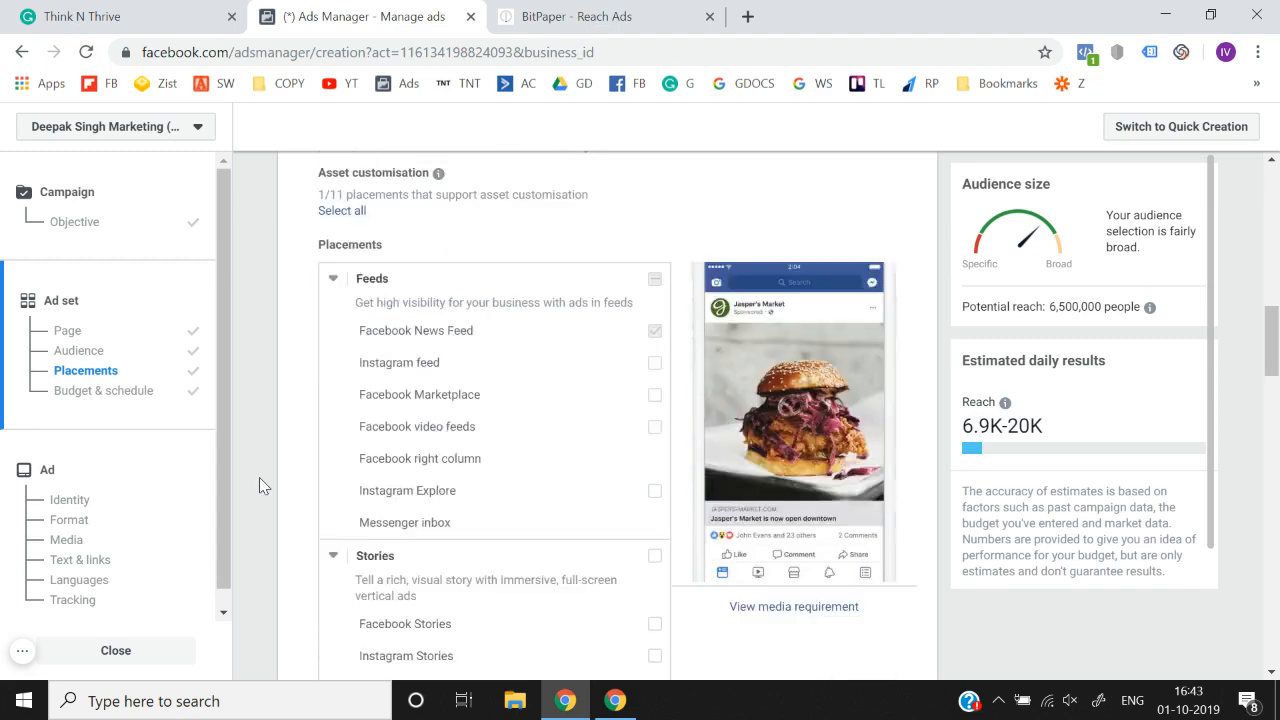
{"action": "scroll", "coordinate": [259, 478], "scroll_direction": "down", "scroll_amount": 15}
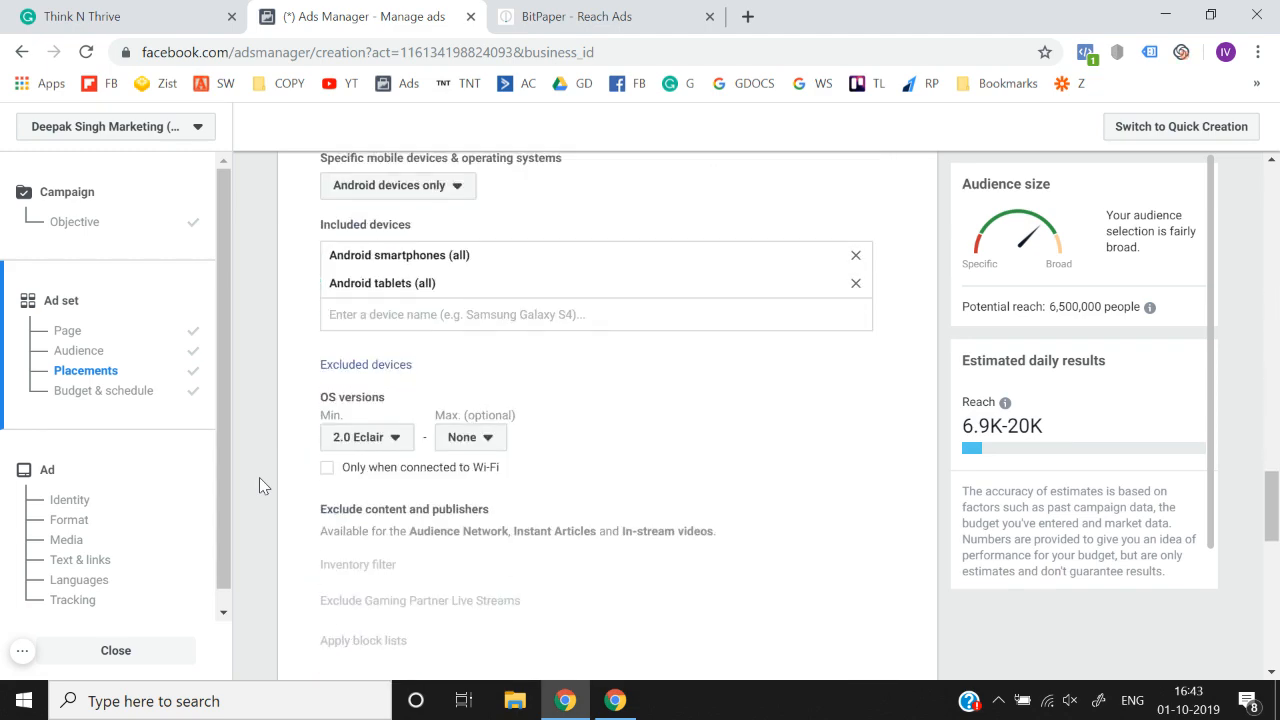
{"action": "scroll", "coordinate": [259, 477], "scroll_direction": "up", "scroll_amount": 1}
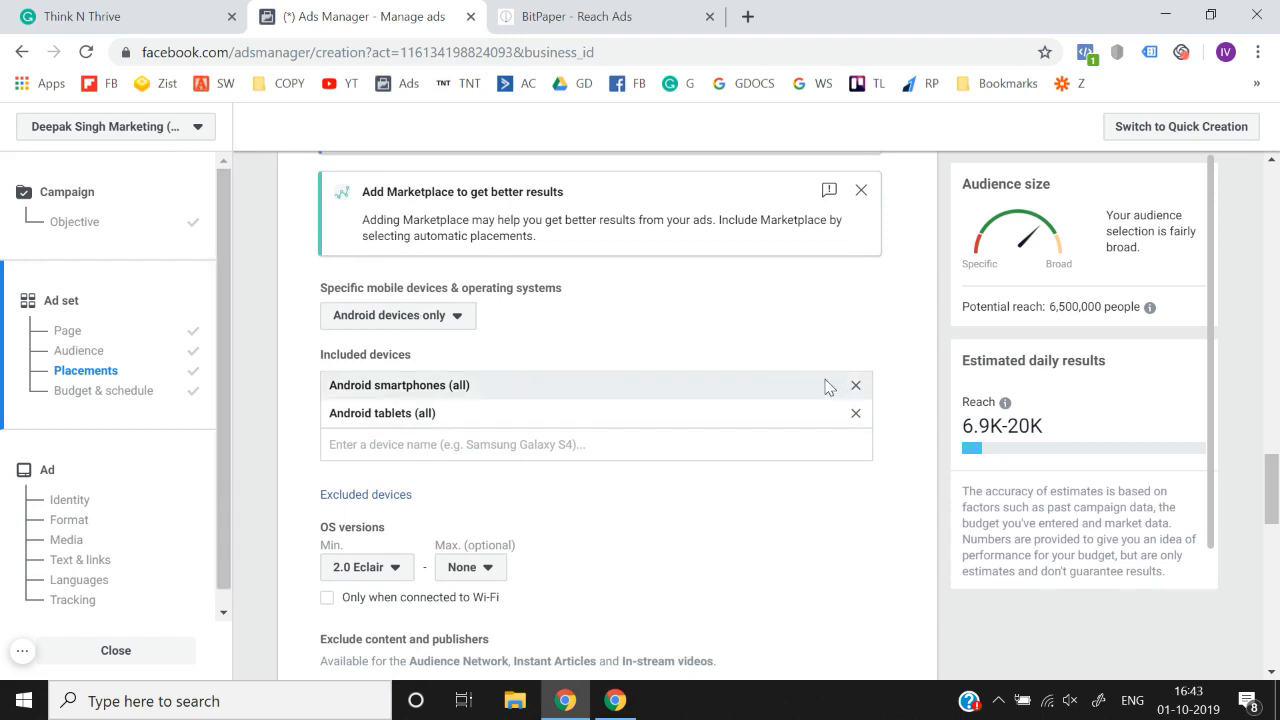
{"action": "left_click", "coordinate": [419, 327]}
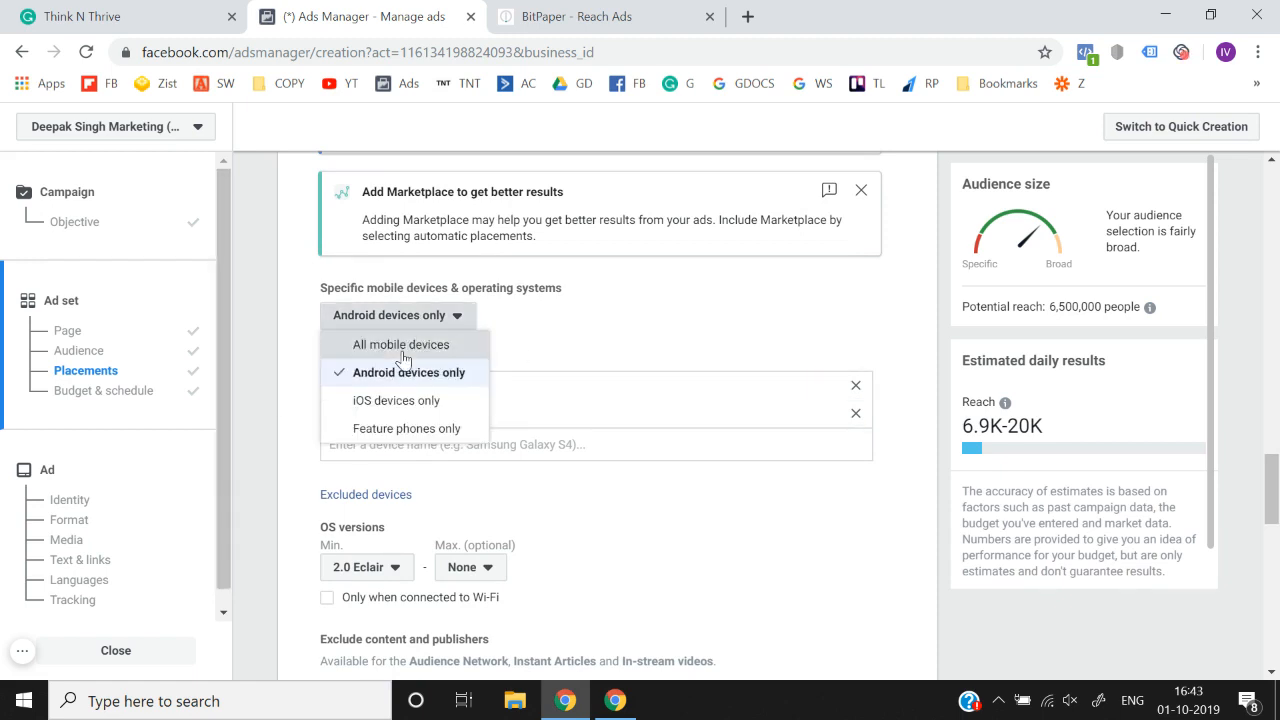
{"action": "left_click", "coordinate": [375, 347]}
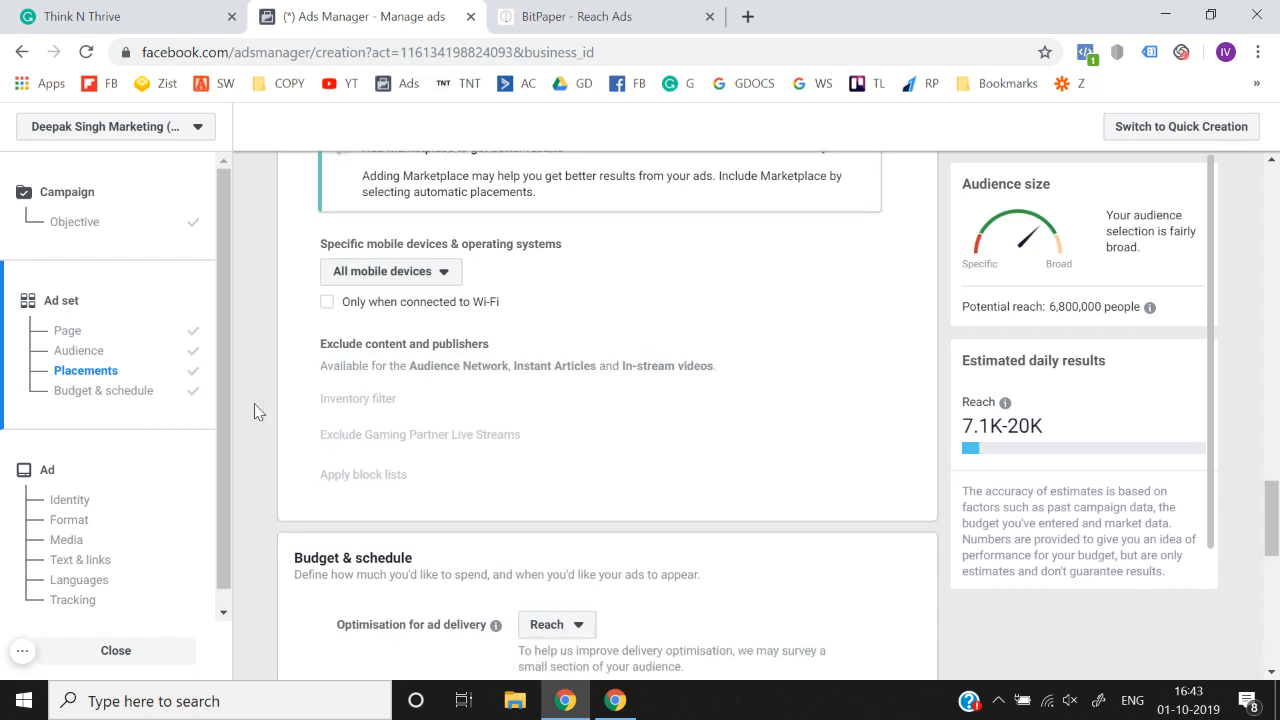
Review the optimisation options for ad delivery, Impressions and Reach, and keep Reach (recommended) selected
{"action": "scroll", "coordinate": [254, 410], "scroll_direction": "down", "scroll_amount": 2}
{"action": "scroll", "coordinate": [254, 410], "scroll_direction": "down", "scroll_amount": 2}
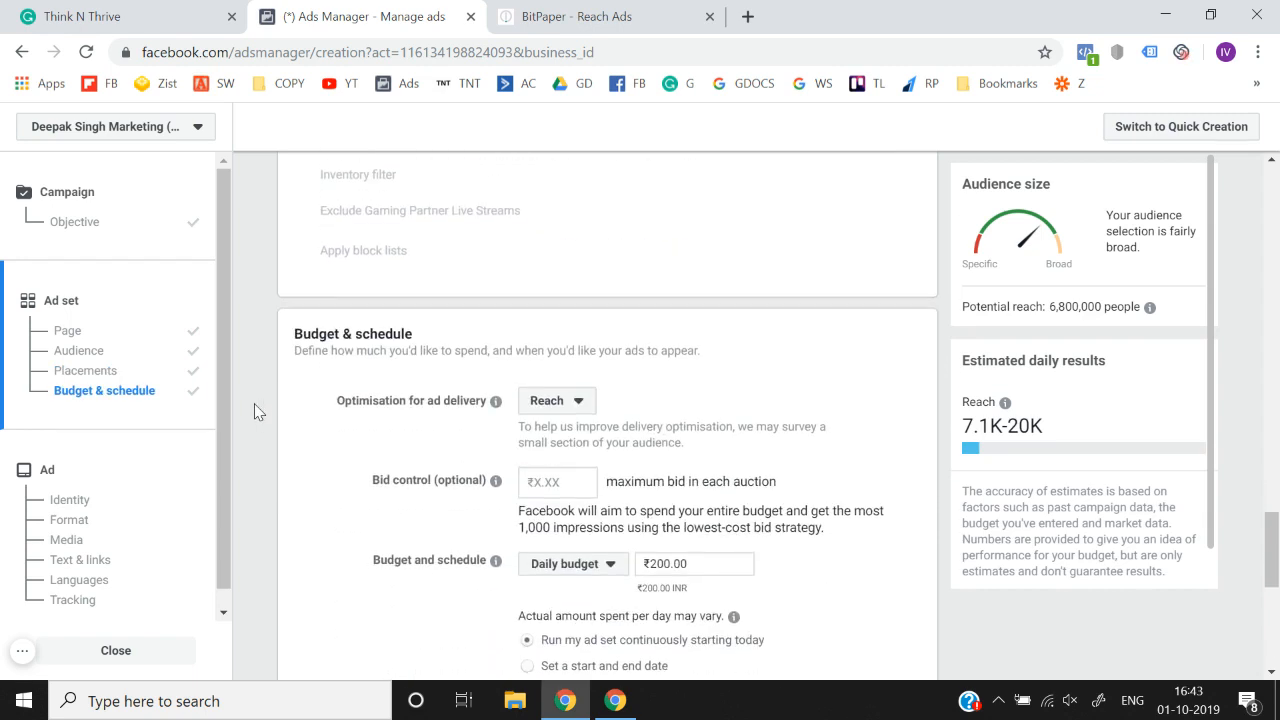
{"action": "scroll", "coordinate": [254, 410], "scroll_direction": "down", "scroll_amount": 1}
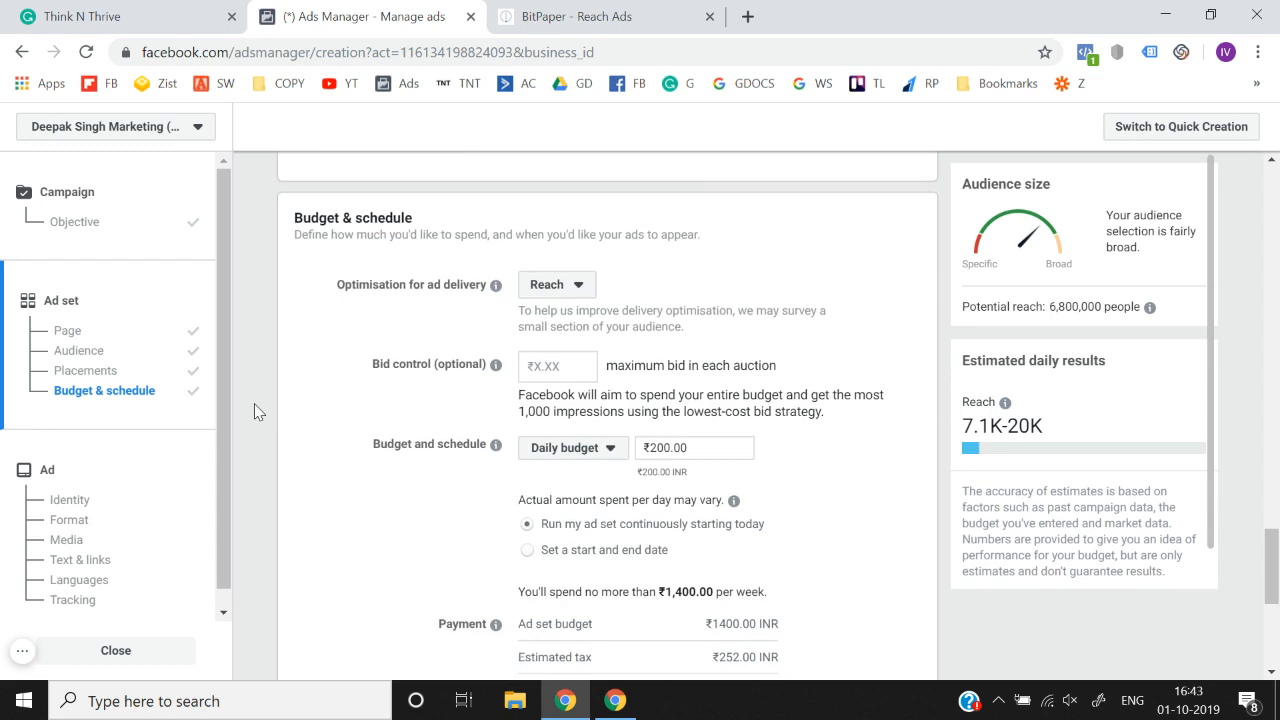
{"action": "left_click_drag", "start_coordinate": [338, 288], "coordinate": [463, 297]}
{"action": "left_click", "coordinate": [272, 320]}
{"action": "left_click", "coordinate": [576, 288]}
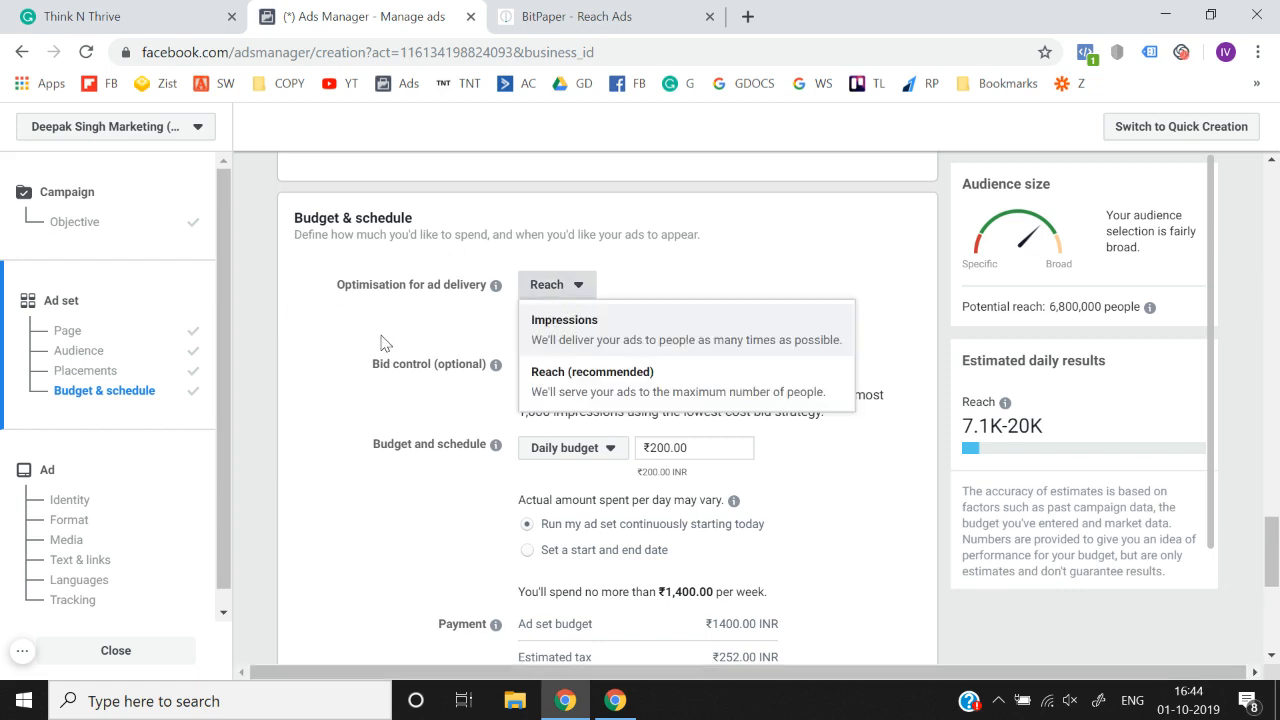
{"action": "left_click", "coordinate": [535, 292]}
{"action": "left_click", "coordinate": [537, 292]}
{"action": "left_click", "coordinate": [675, 395]}
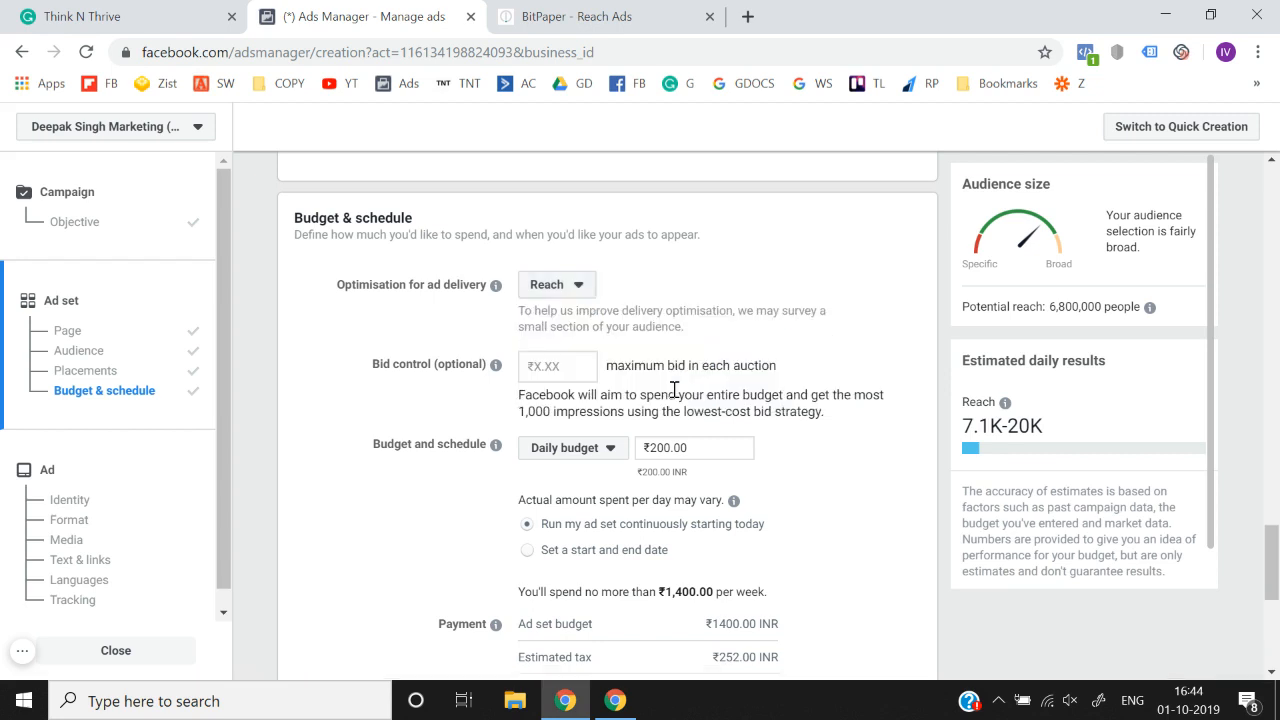
{"action": "left_click", "coordinate": [568, 286]}
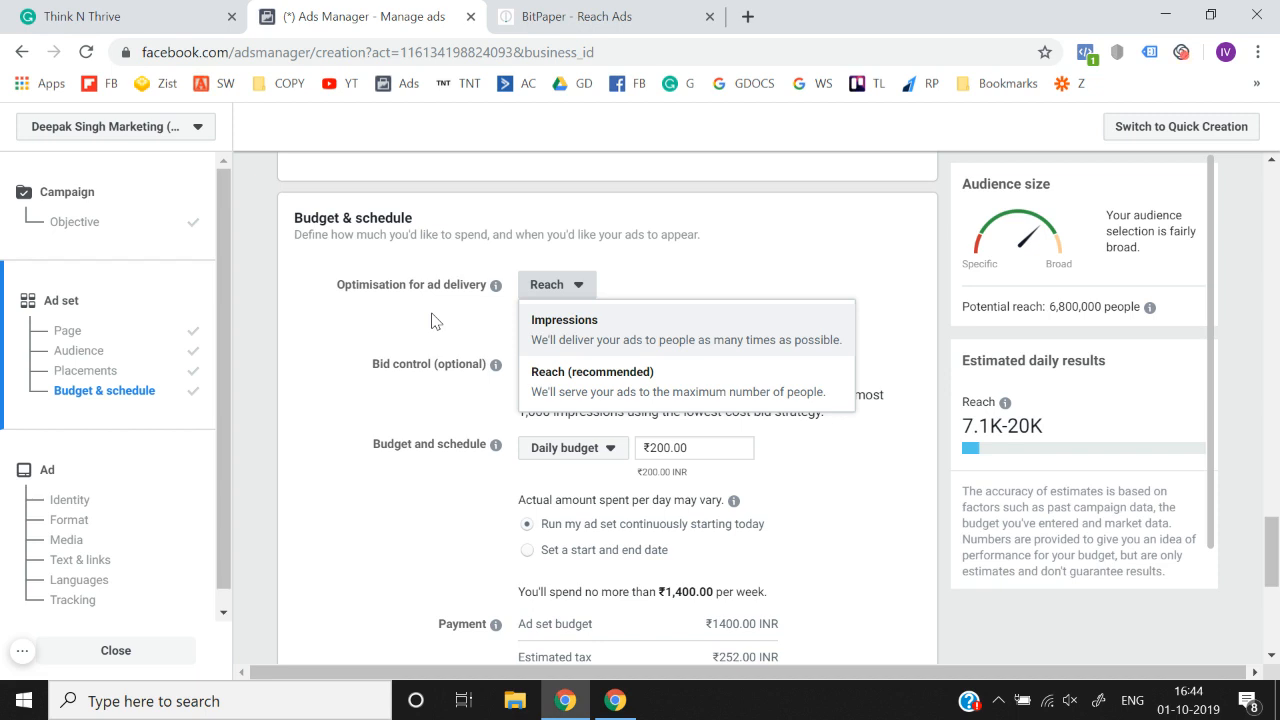
{"action": "left_click", "coordinate": [566, 378]}
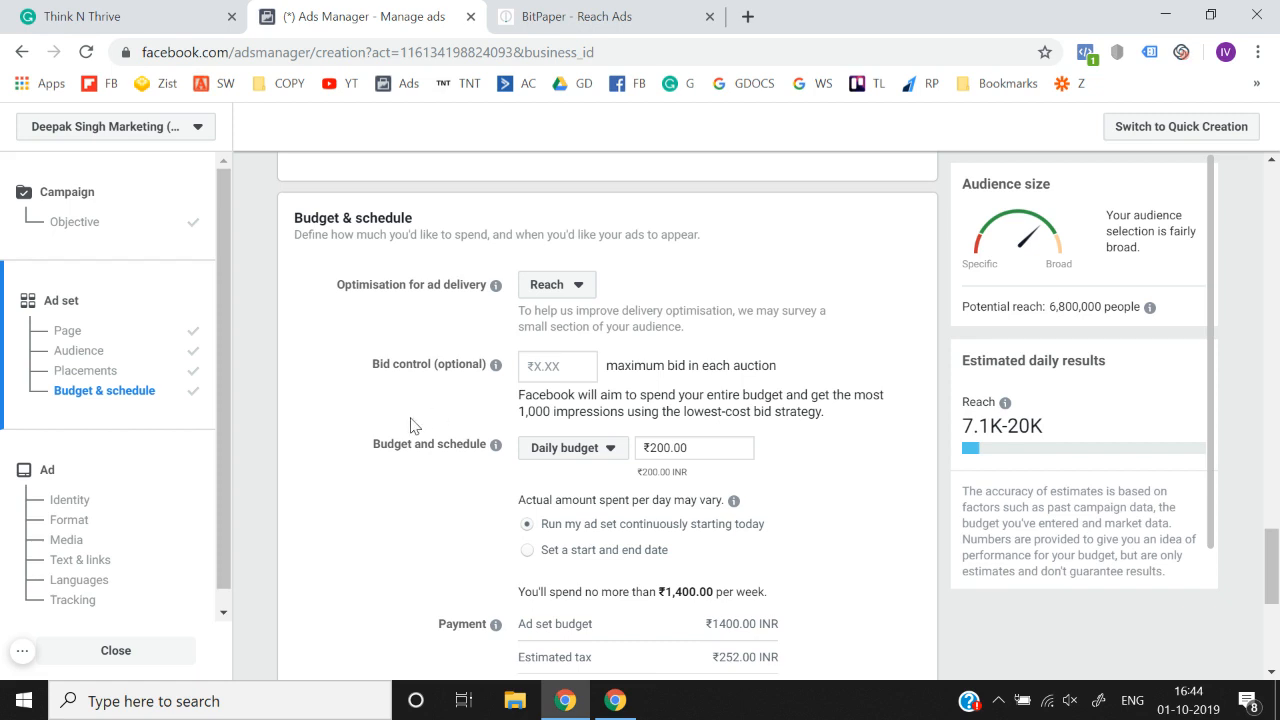
Try a bid control of ₹0.50 as the maximum bid in each auction
{"action": "left_click", "coordinate": [548, 366]}
{"action": "left_click", "coordinate": [449, 411]}
{"action": "left_click", "coordinate": [557, 369]}
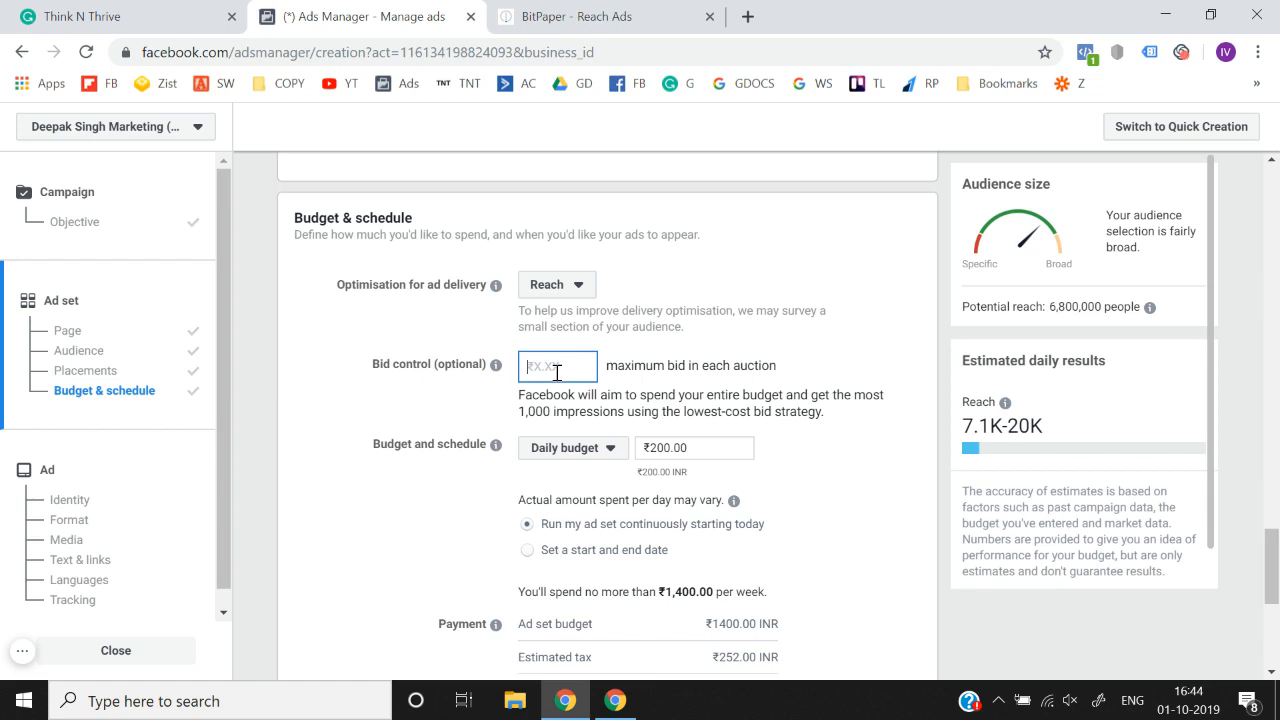
{"action": "type", "text": ".50"}
{"action": "left_click", "coordinate": [368, 426]}
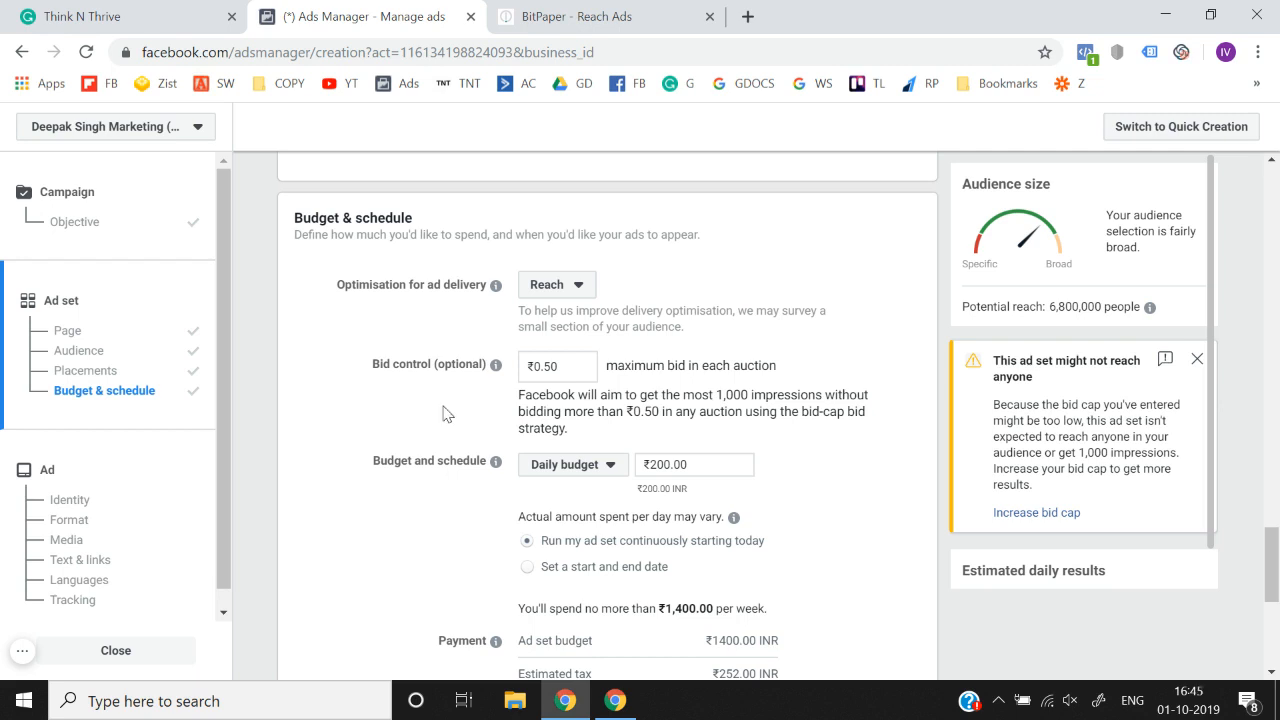
Raise the maximum bid in each auction to ₹4.00
{"action": "left_click", "coordinate": [564, 366]}
{"action": "double_click", "coordinate": [564, 366]}
{"action": "type", "text": "4"}
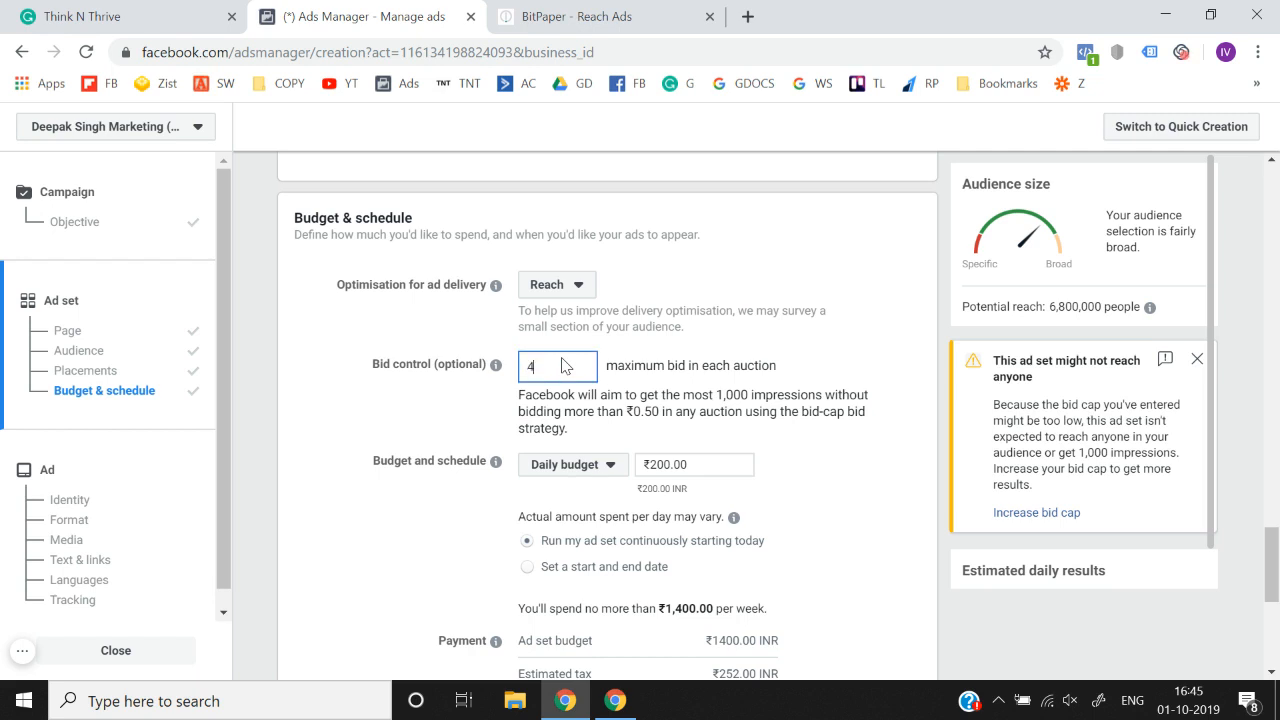
{"action": "left_click", "coordinate": [413, 436]}
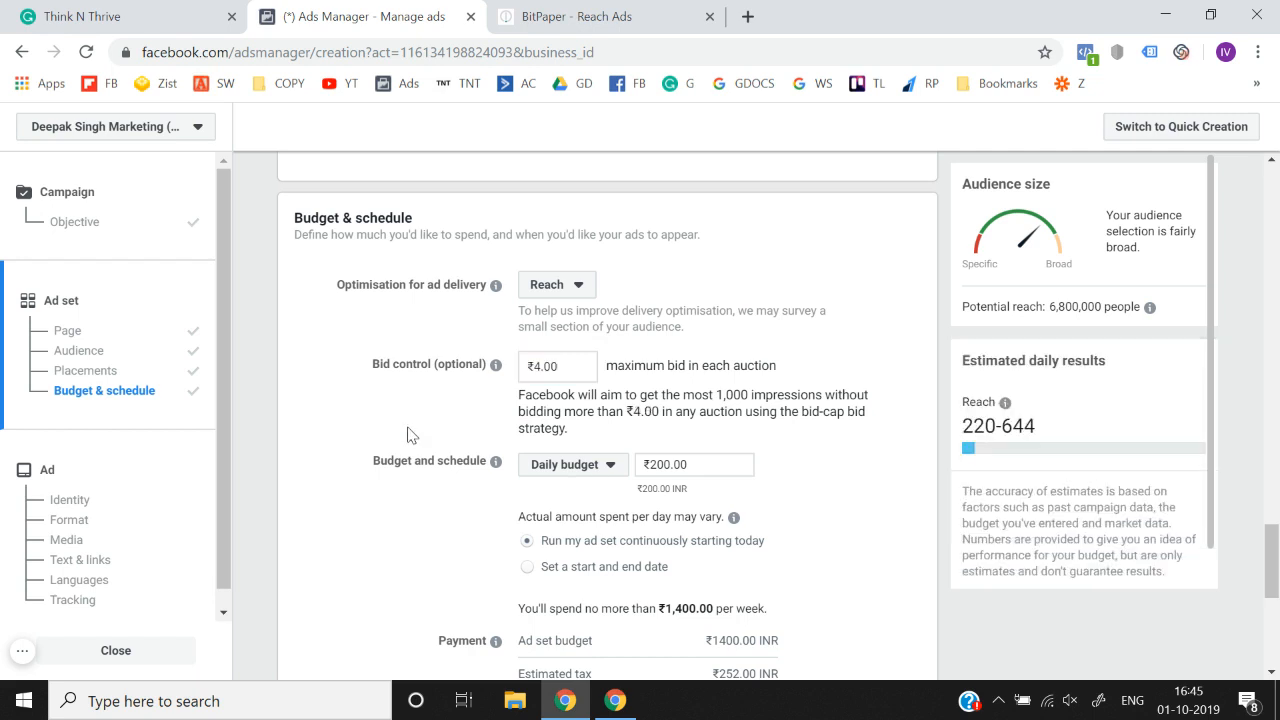
Clear the optional bid control so that no maximum bid is set
{"action": "left_click", "coordinate": [575, 368]}
{"action": "key", "text": "ctrl+a"}
{"action": "key", "text": "BackSpace"}
{"action": "left_click", "coordinate": [386, 363]}
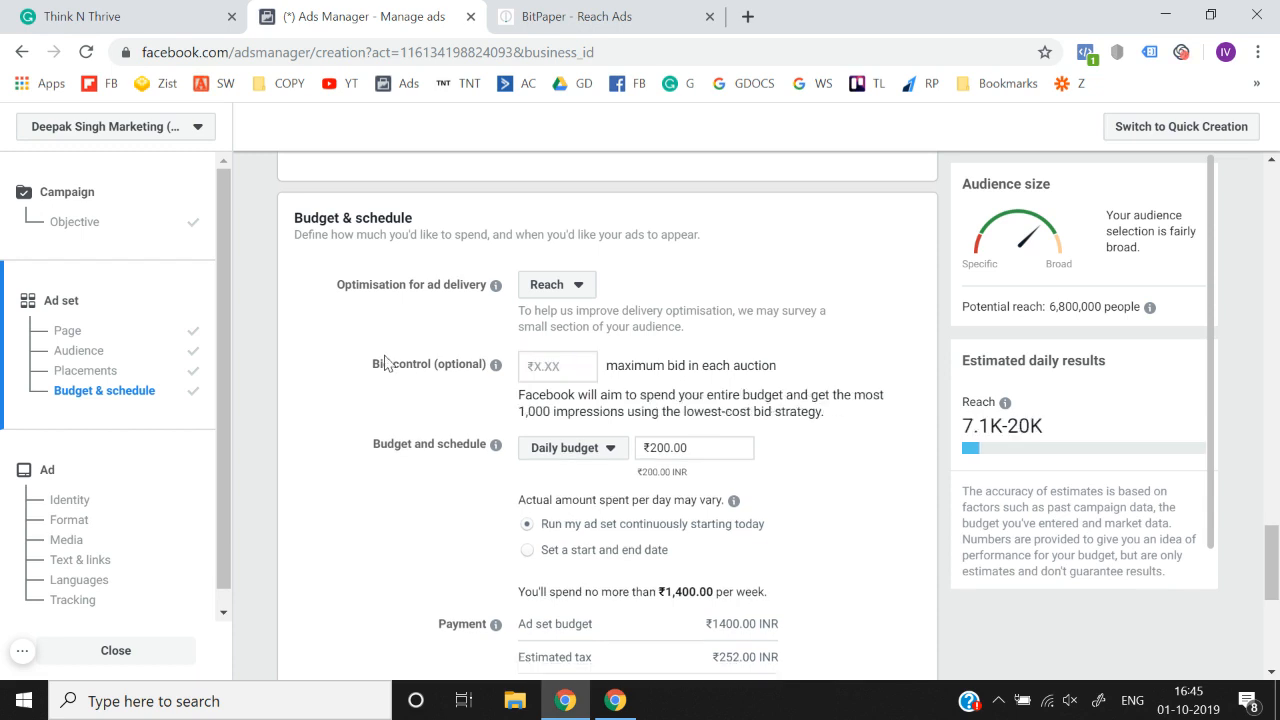
Set the ad set's daily budget to ₹100
{"action": "scroll", "coordinate": [386, 363], "scroll_direction": "down", "scroll_amount": 1}
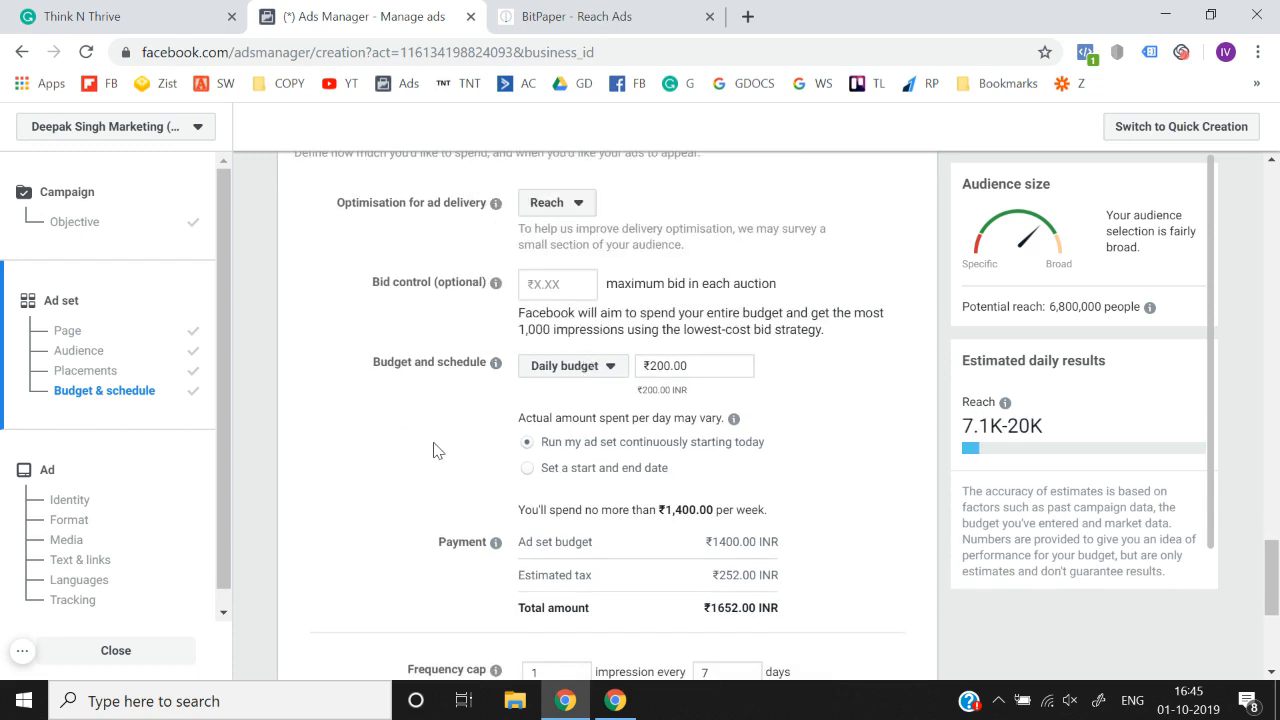
{"action": "double_click", "coordinate": [744, 365]}
{"action": "type", "text": "100"}
{"action": "left_click", "coordinate": [368, 438]}
Revisit the campaign objective, return to the budget and schedule settings, and set the frequency cap to 10 impressions every 2 days
{"action": "scroll", "coordinate": [368, 438], "scroll_direction": "down", "scroll_amount": 1}
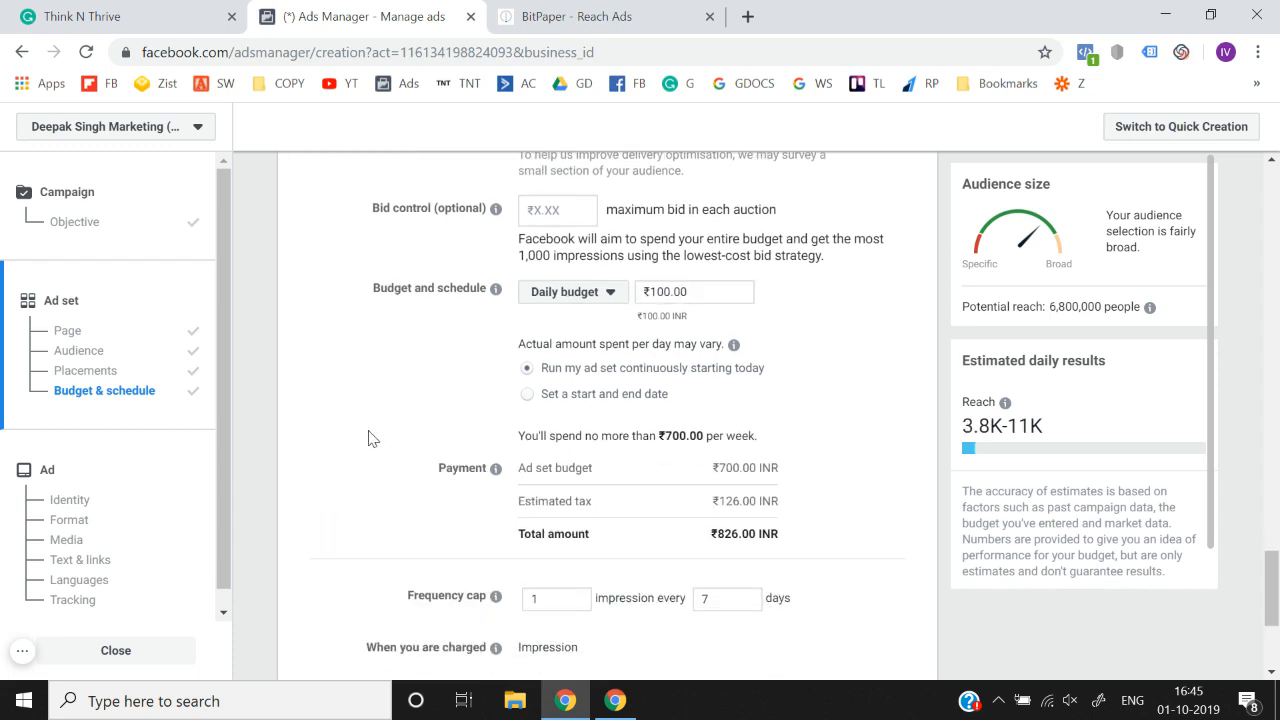
{"action": "scroll", "coordinate": [368, 438], "scroll_direction": "down", "scroll_amount": 2}
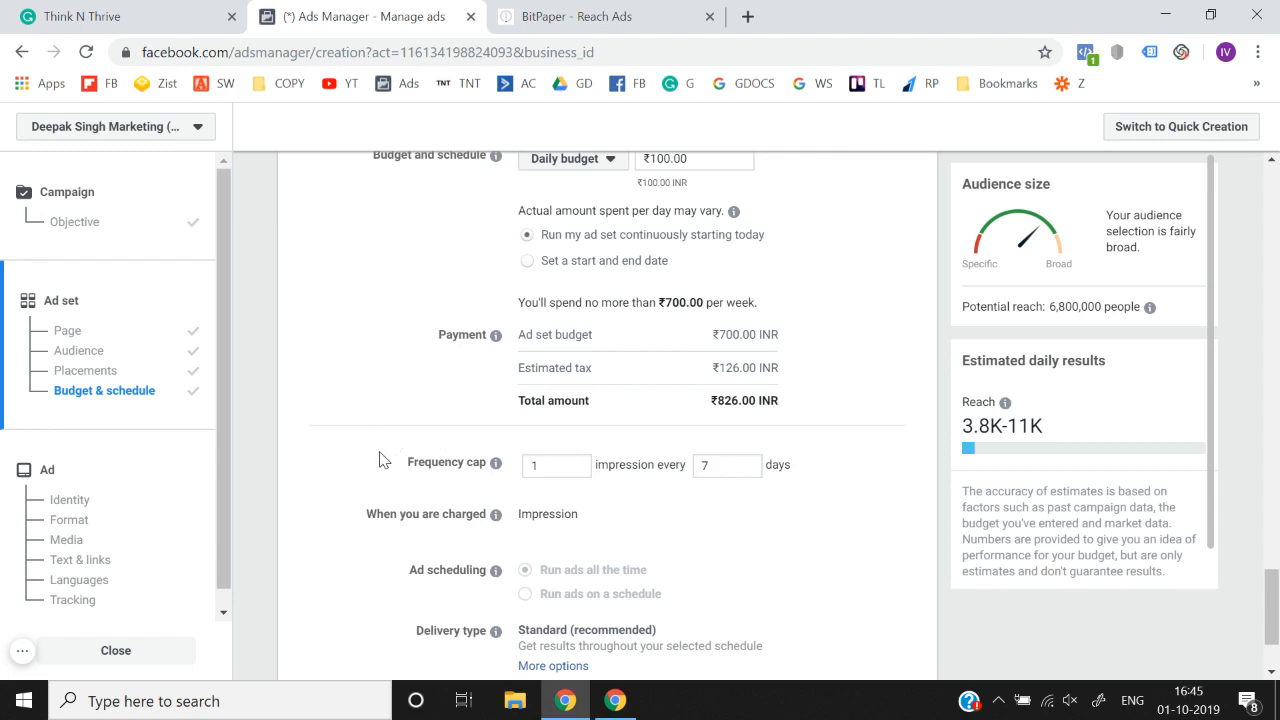
{"action": "left_click", "coordinate": [80, 225]}
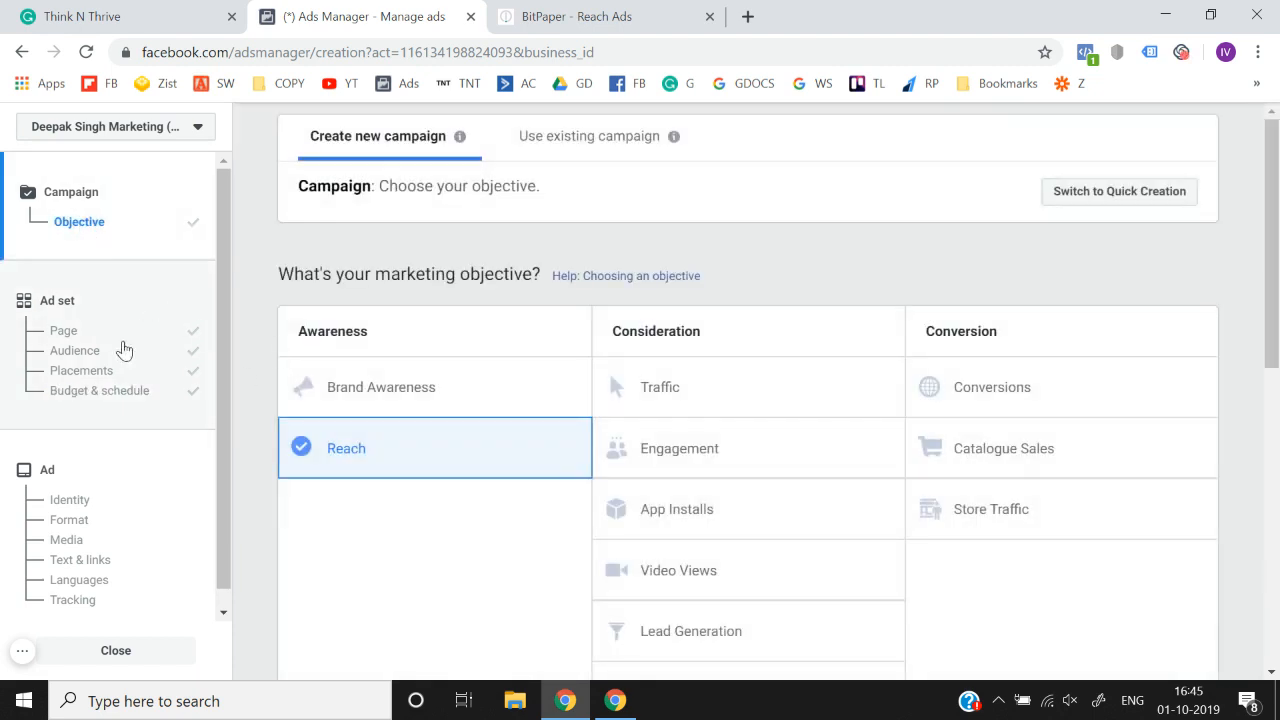
{"action": "left_click", "coordinate": [95, 391]}
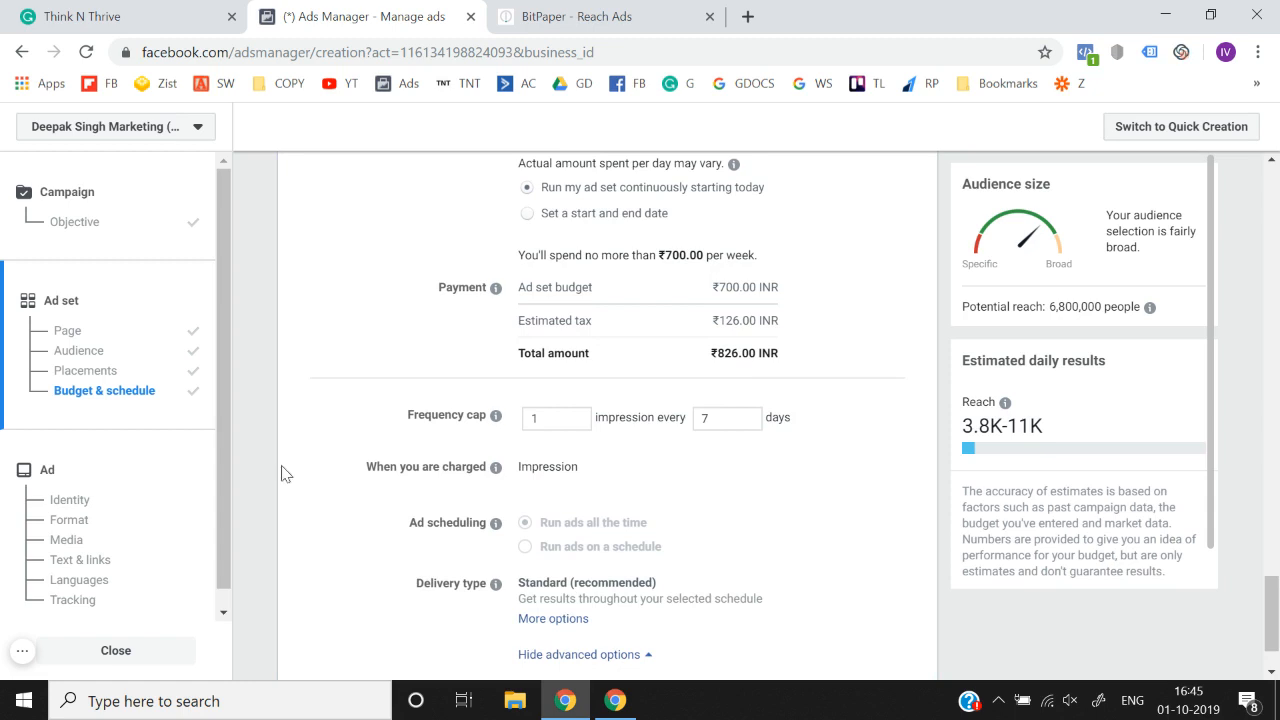
{"action": "double_click", "coordinate": [541, 426]}
{"action": "type", "text": "10"}
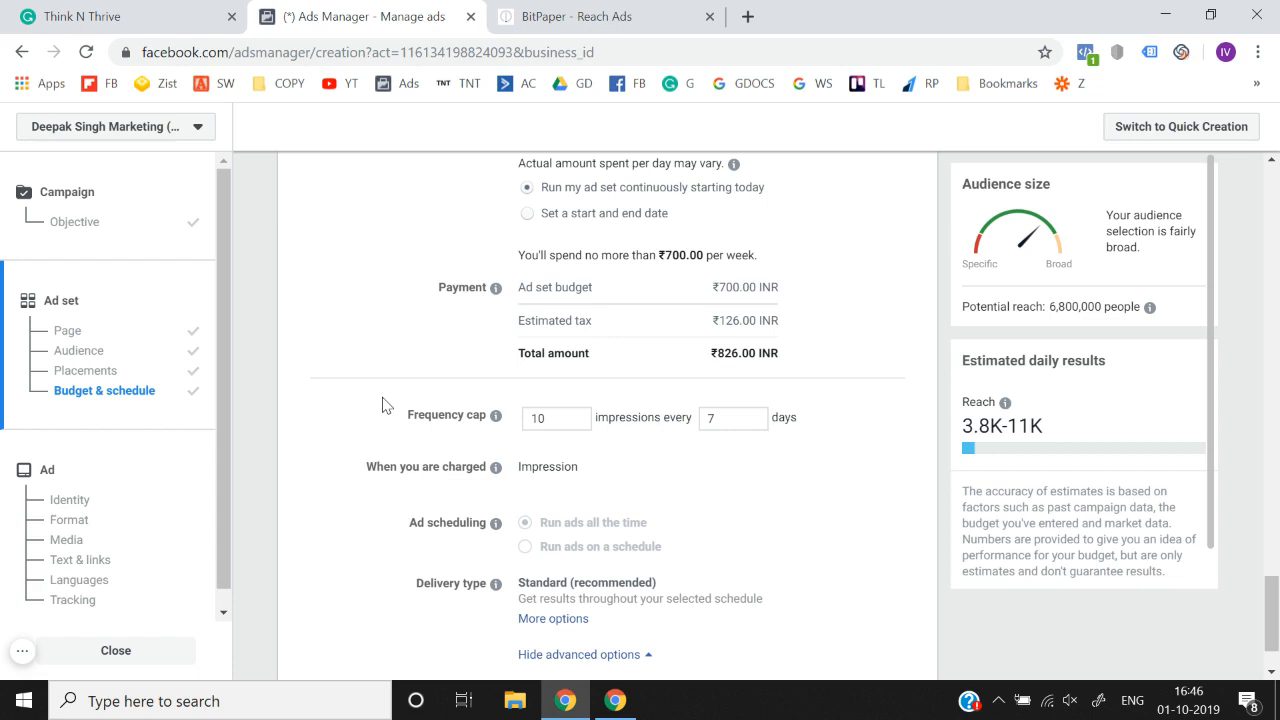
{"action": "left_click", "coordinate": [733, 419]}
{"action": "key", "text": "BackSpace"}
{"action": "type", "text": "2"}
{"action": "scroll", "coordinate": [355, 435], "scroll_direction": "down", "scroll_amount": 2}
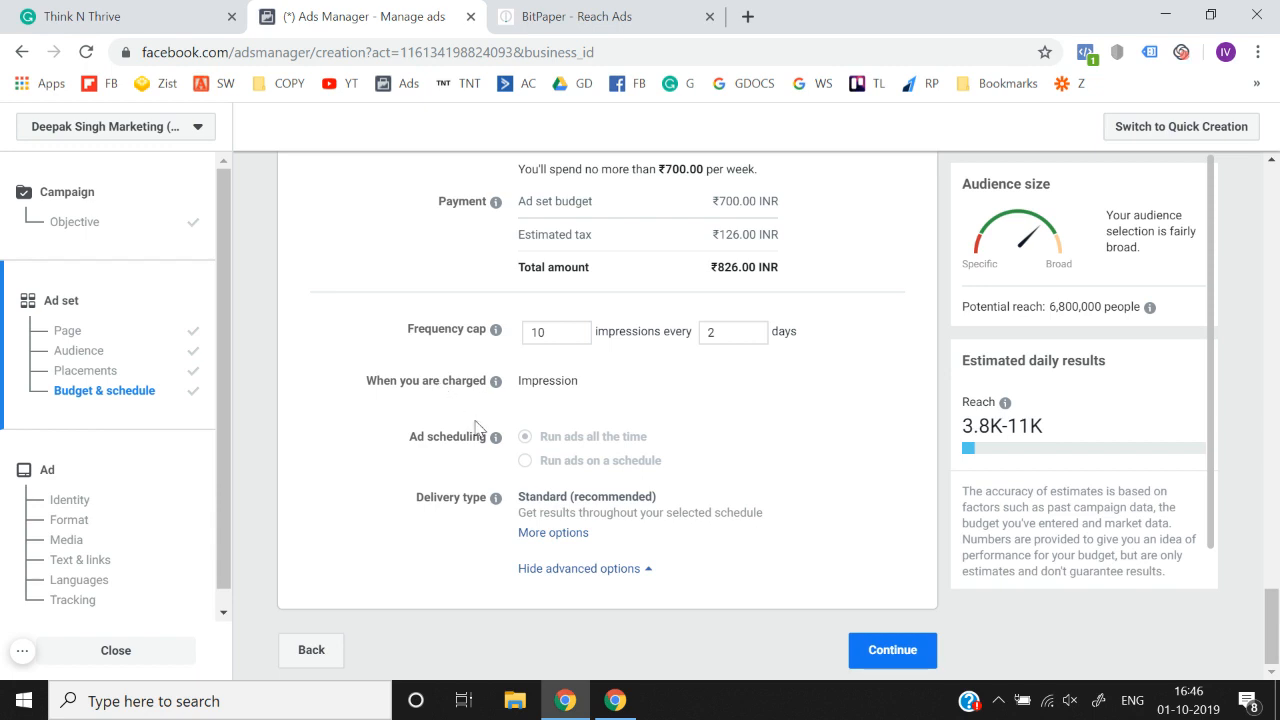
Switch the ad set's schedule from running continuously to a set start and end date
{"action": "scroll", "coordinate": [434, 438], "scroll_direction": "up", "scroll_amount": 2}
{"action": "scroll", "coordinate": [434, 438], "scroll_direction": "up", "scroll_amount": 15}
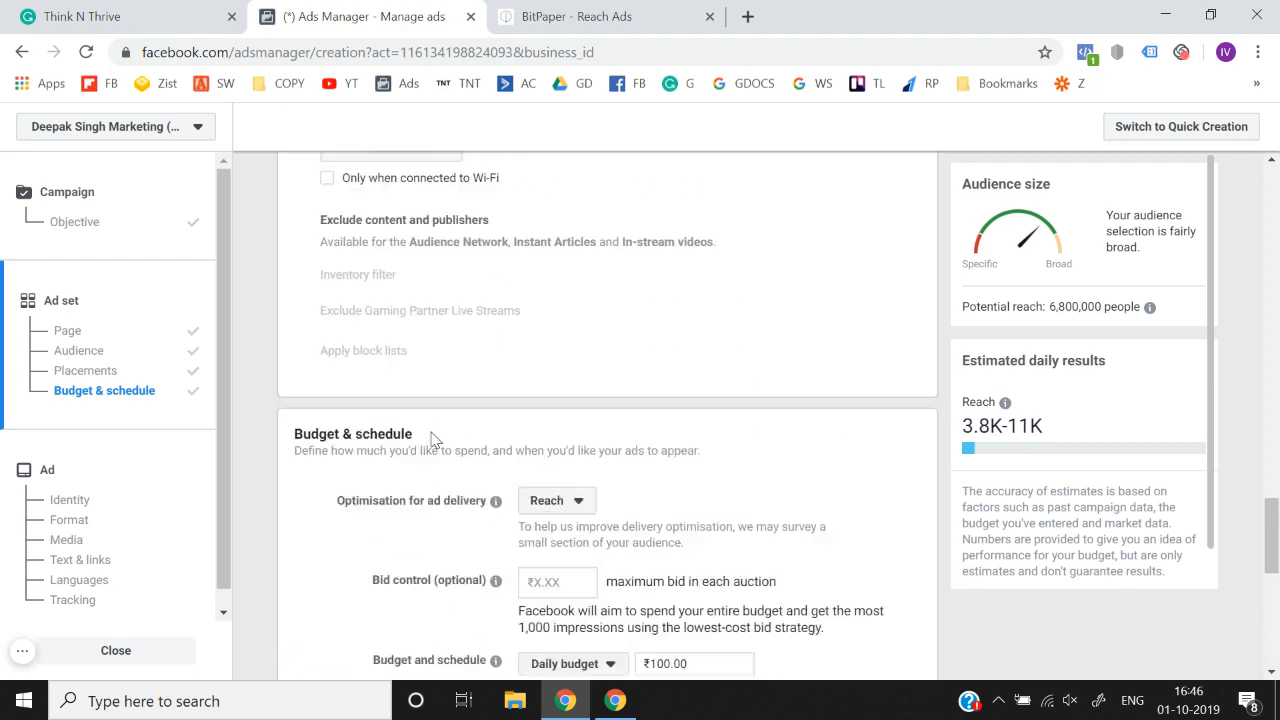
{"action": "scroll", "coordinate": [434, 438], "scroll_direction": "up", "scroll_amount": 10}
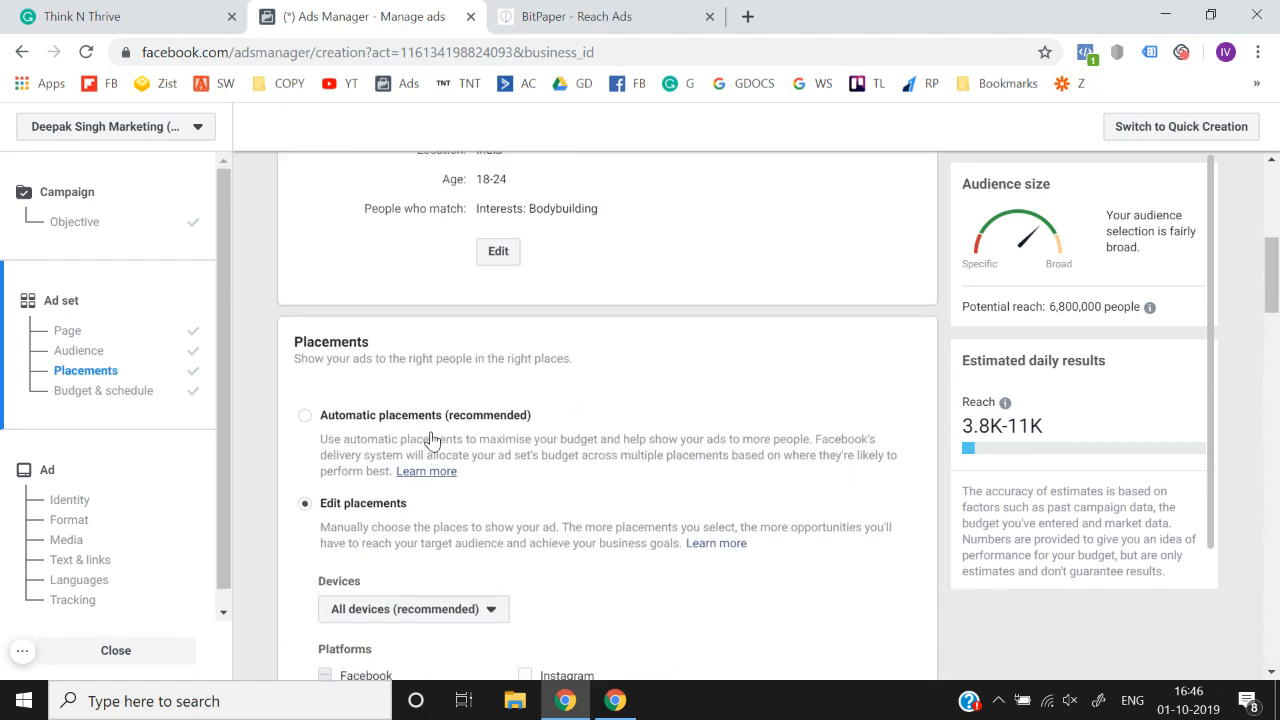
{"action": "scroll", "coordinate": [434, 438], "scroll_direction": "down", "scroll_amount": 15}
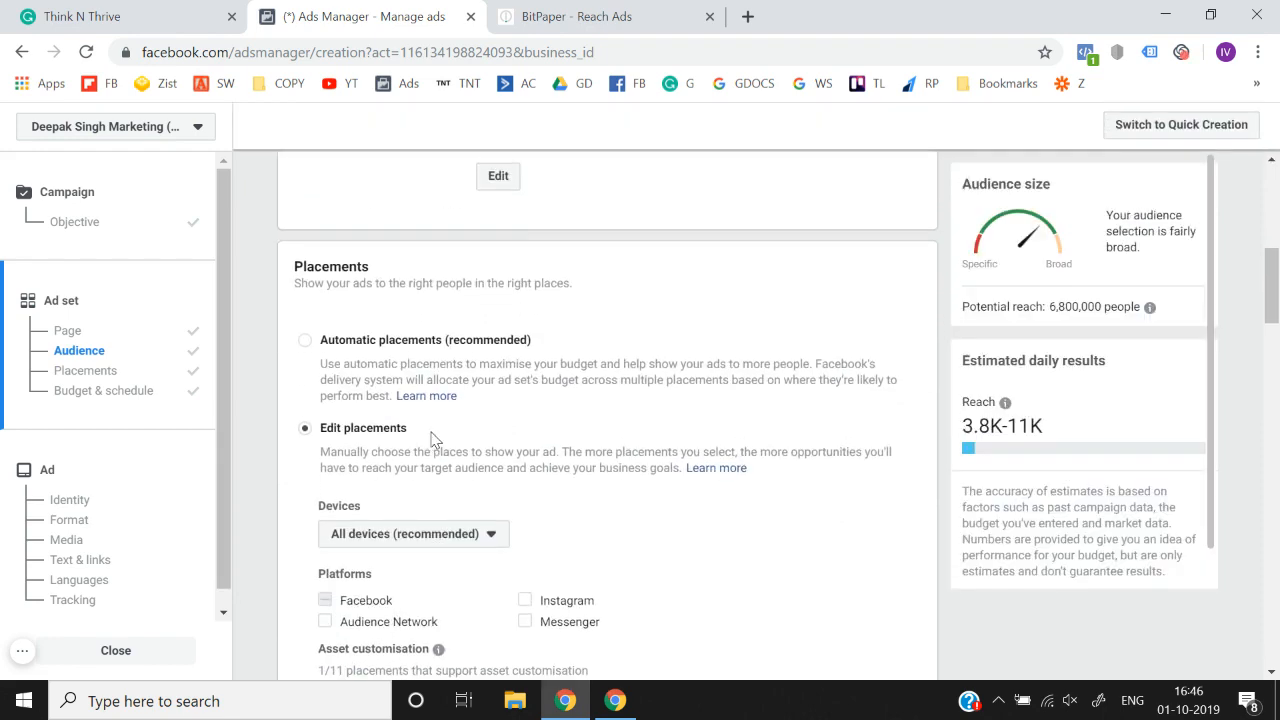
{"action": "scroll", "coordinate": [254, 512], "scroll_direction": "down", "scroll_amount": 9}
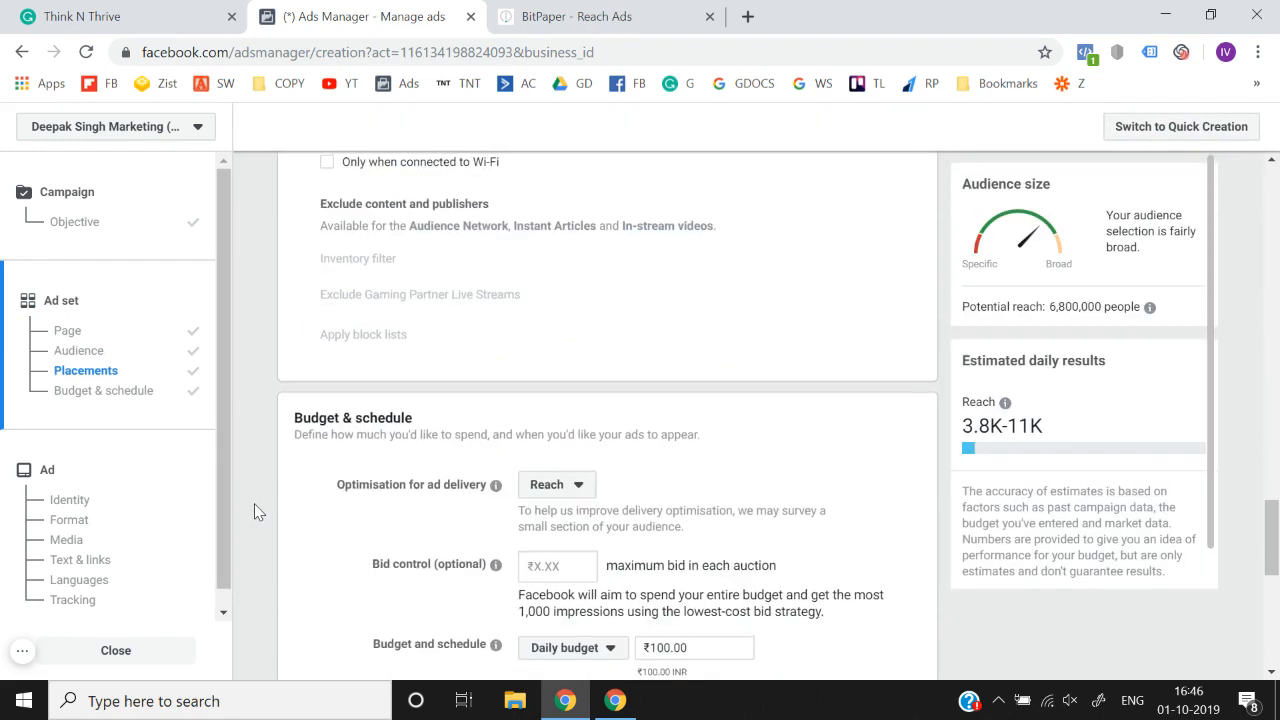
{"action": "scroll", "coordinate": [494, 300], "scroll_direction": "up", "scroll_amount": 1}
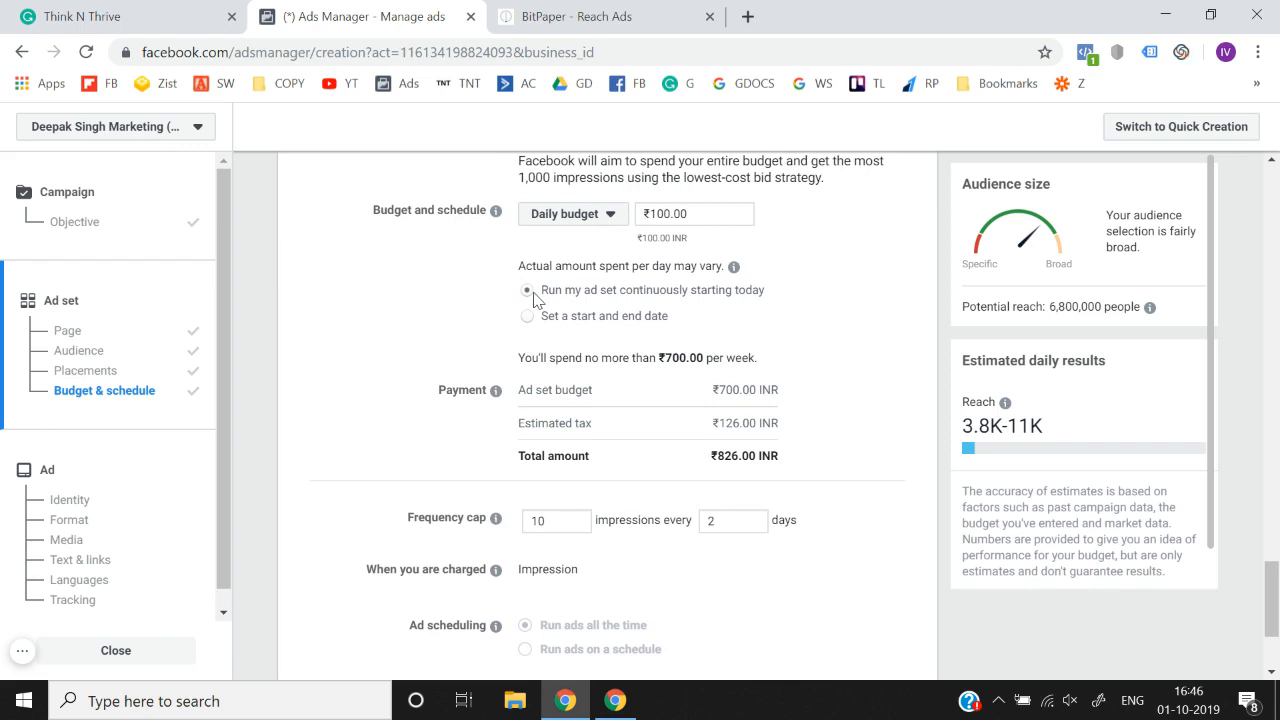
{"action": "left_click", "coordinate": [527, 316]}
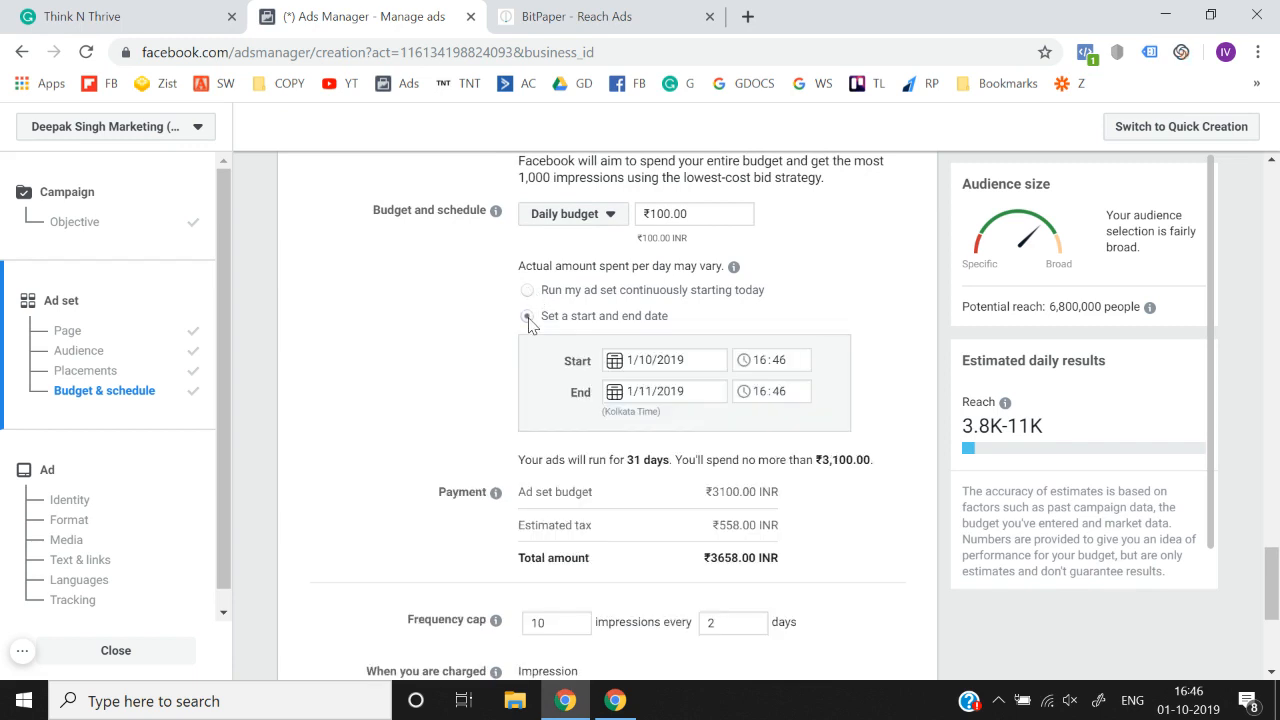
{"action": "scroll", "coordinate": [491, 366], "scroll_direction": "down", "scroll_amount": 4}
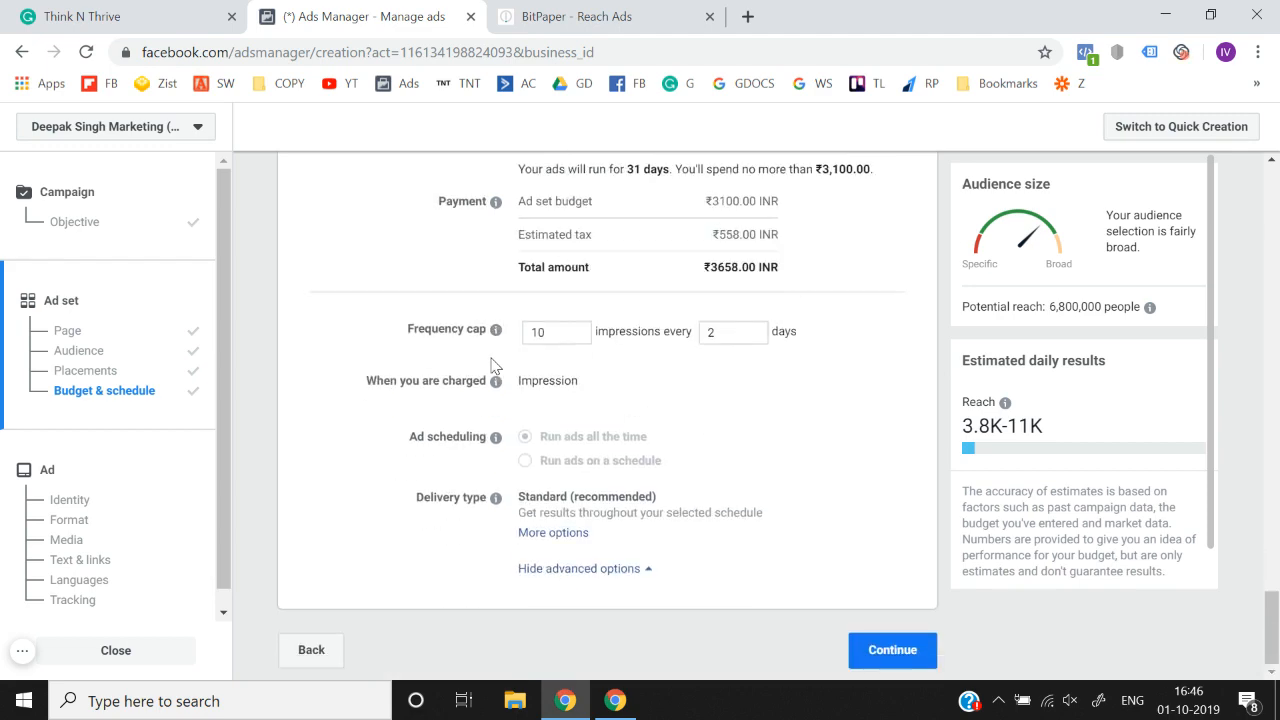
Switch the ad set from a daily to a lifetime budget and enter ₹400 as the amount
{"action": "scroll", "coordinate": [491, 420], "scroll_direction": "up", "scroll_amount": 7}
{"action": "scroll", "coordinate": [493, 420], "scroll_direction": "down", "scroll_amount": 1}
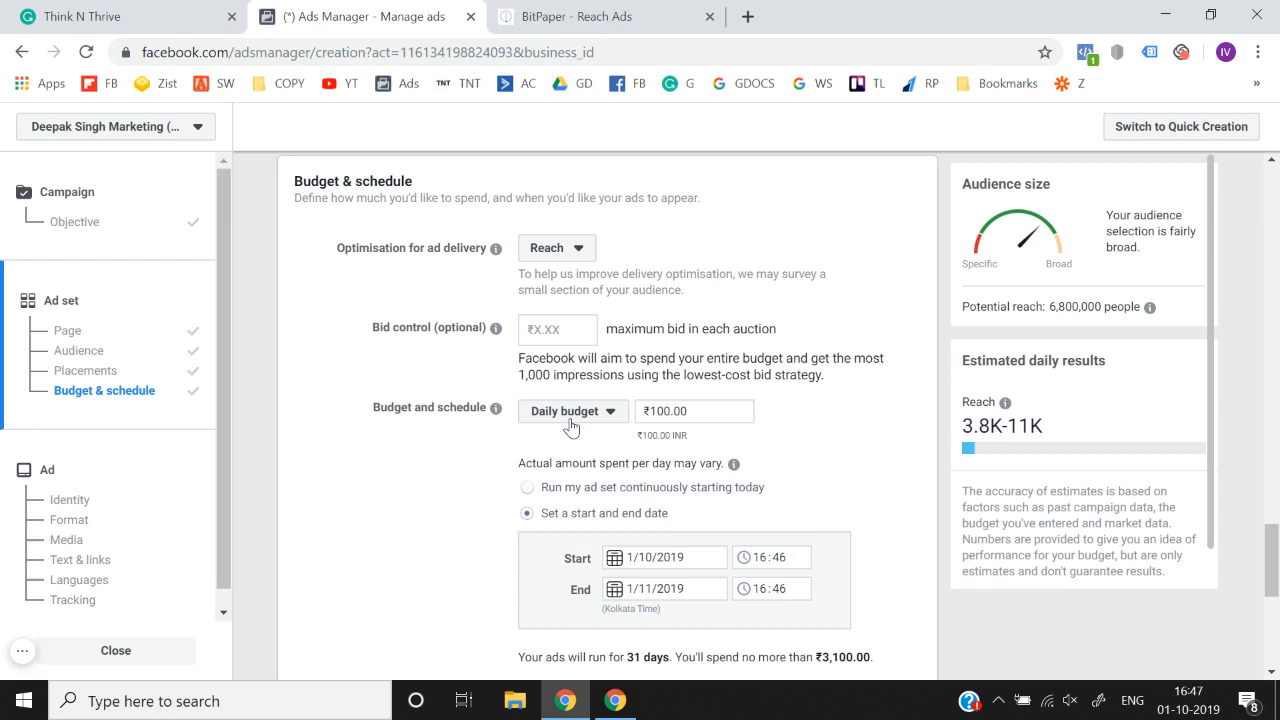
{"action": "left_click", "coordinate": [570, 416]}
{"action": "left_click", "coordinate": [574, 466]}
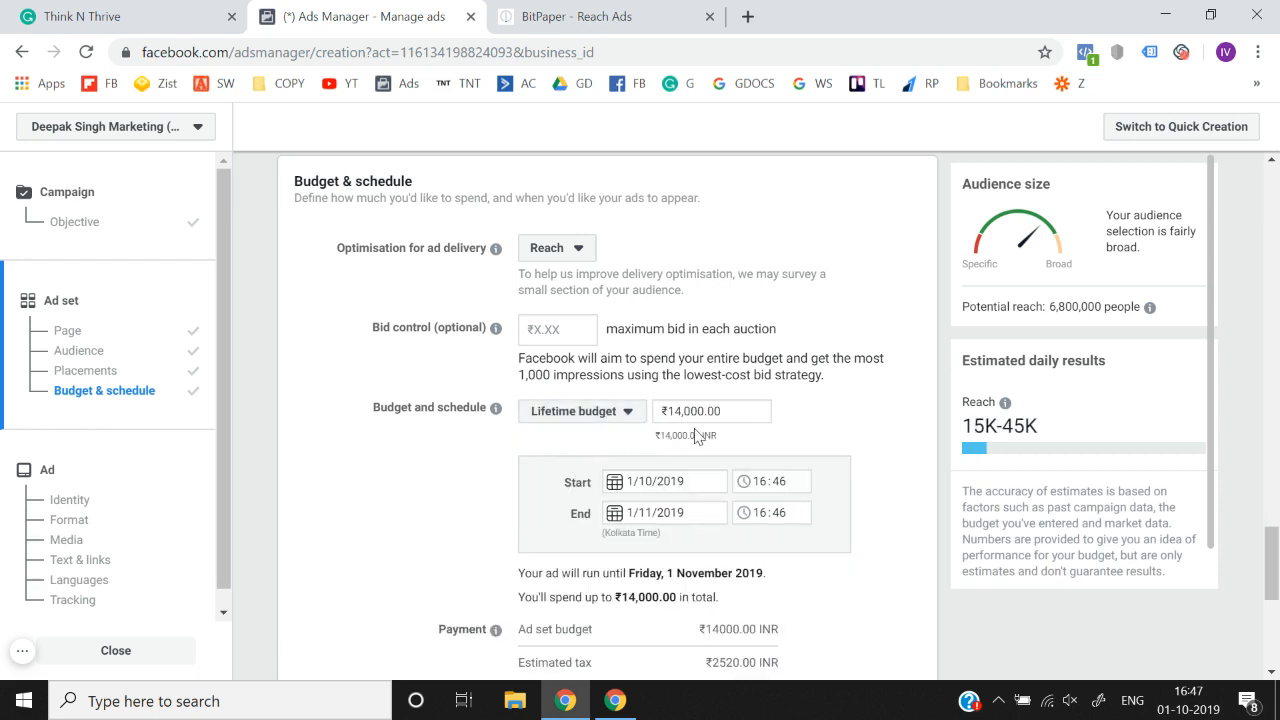
{"action": "triple_click", "coordinate": [737, 411]}
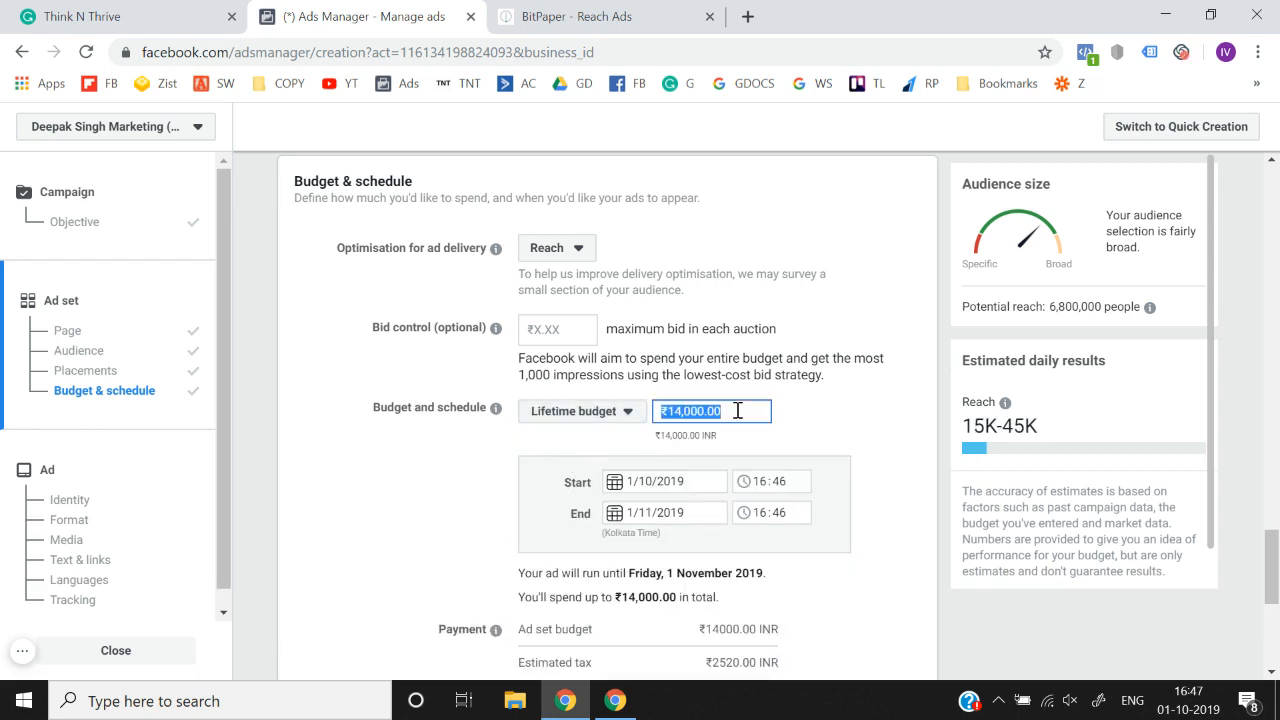
{"action": "type", "text": "400"}
{"action": "left_click", "coordinate": [888, 424]}
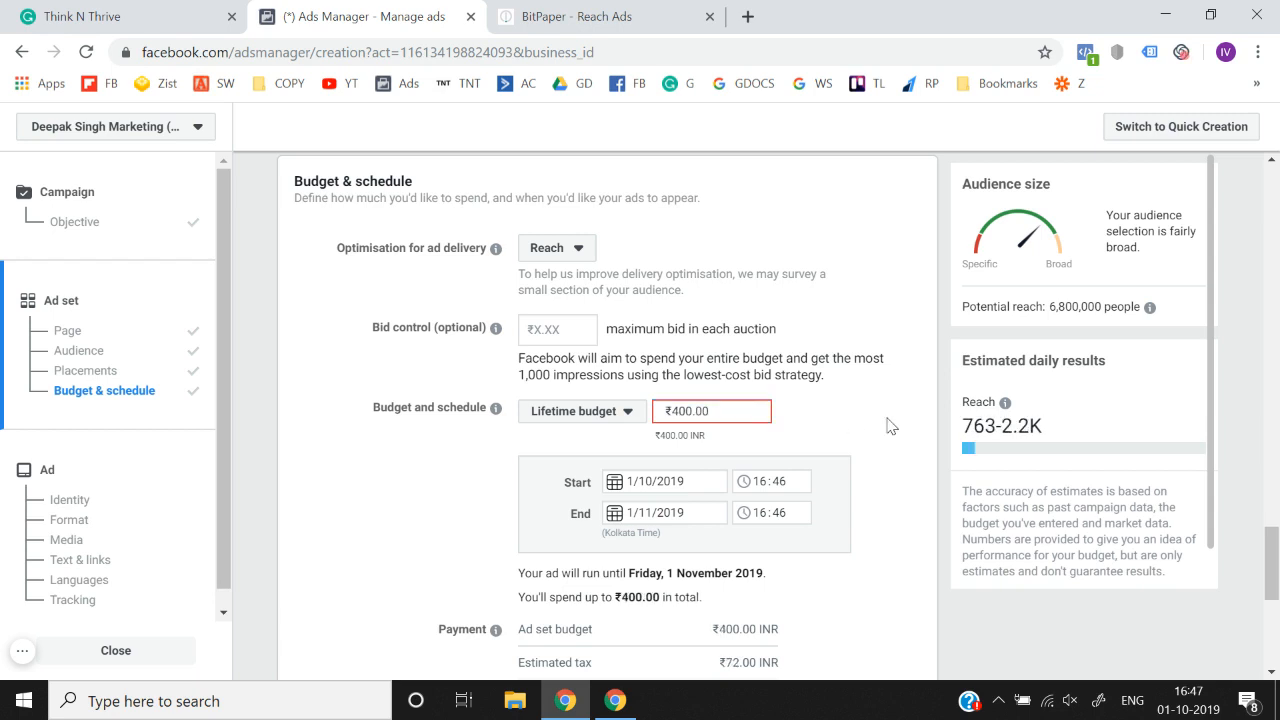
Set the ad set's lifetime budget to ₹1,240
{"action": "triple_click", "coordinate": [732, 409]}
{"action": "type", "text": "1240"}
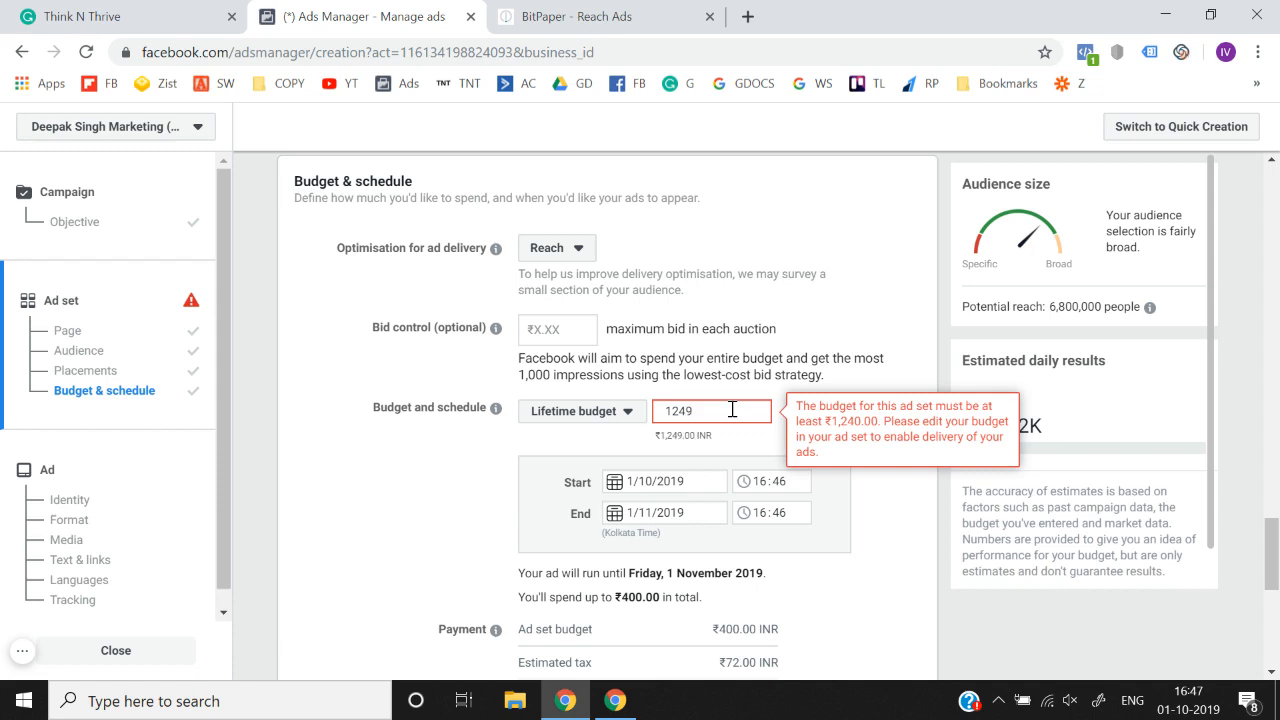
{"action": "left_click", "coordinate": [437, 483]}
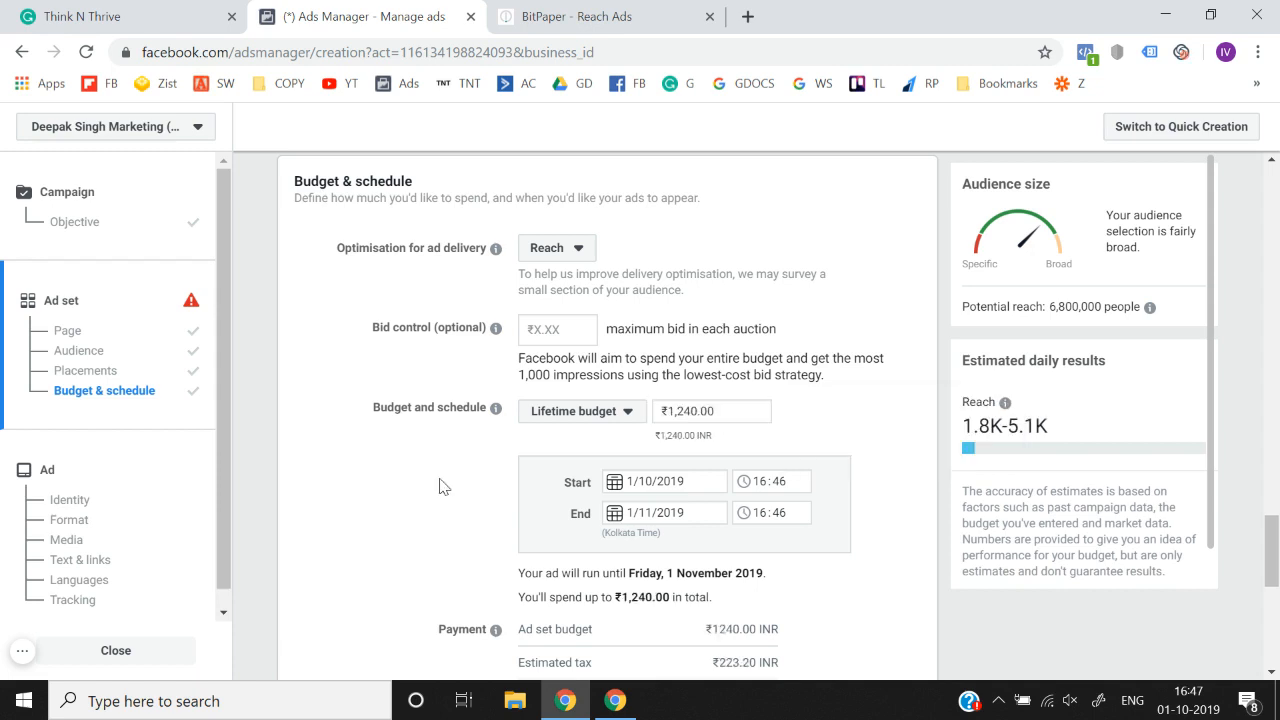
Review the lifetime budget's start and end dates, payment summary, frequency cap and ad scheduling options
{"action": "scroll", "coordinate": [438, 484], "scroll_direction": "down", "scroll_amount": 2}
{"action": "scroll", "coordinate": [440, 486], "scroll_direction": "down", "scroll_amount": 2}
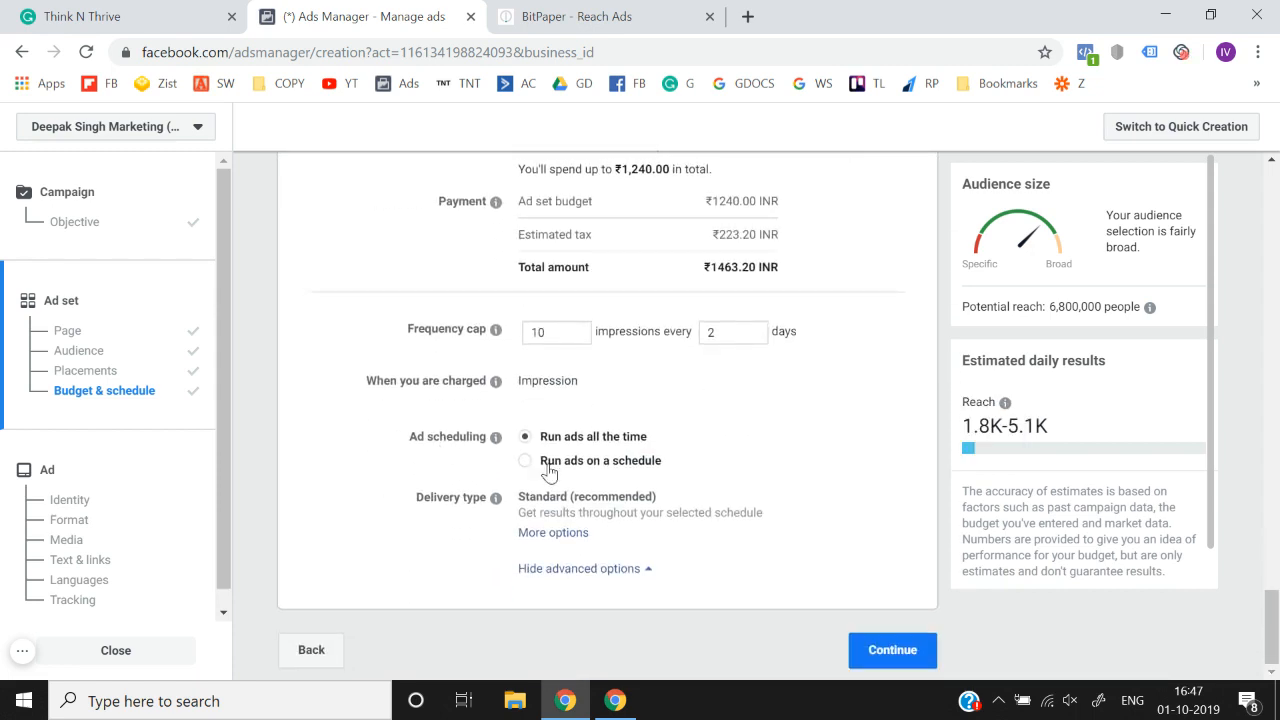
{"action": "scroll", "coordinate": [552, 475], "scroll_direction": "up", "scroll_amount": 5}
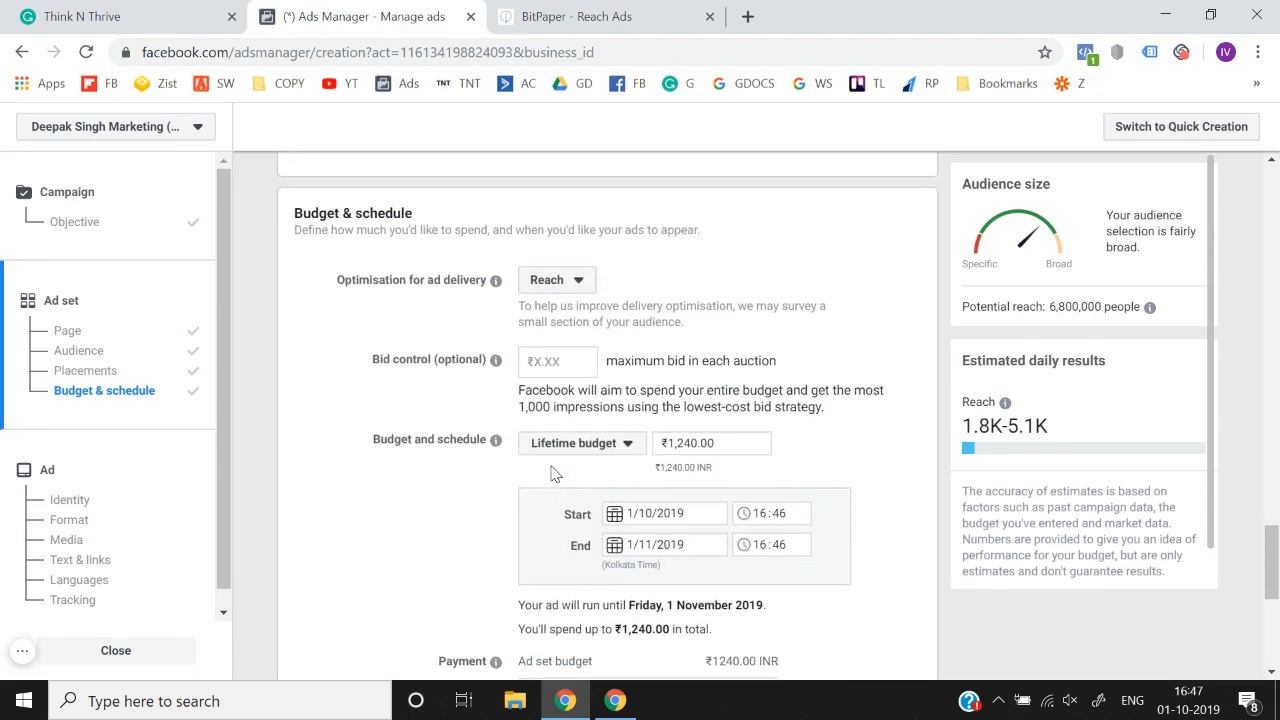
{"action": "scroll", "coordinate": [349, 551], "scroll_direction": "down", "scroll_amount": 3}
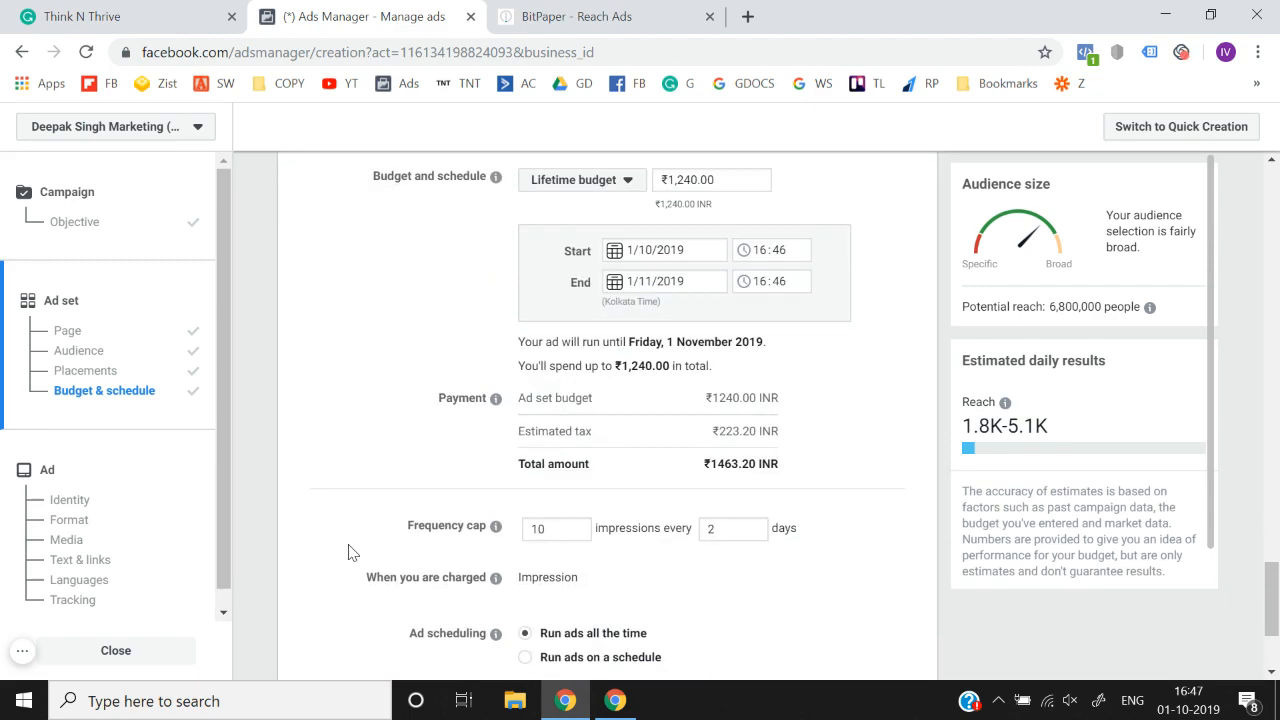
{"action": "scroll", "coordinate": [349, 551], "scroll_direction": "up", "scroll_amount": 2}
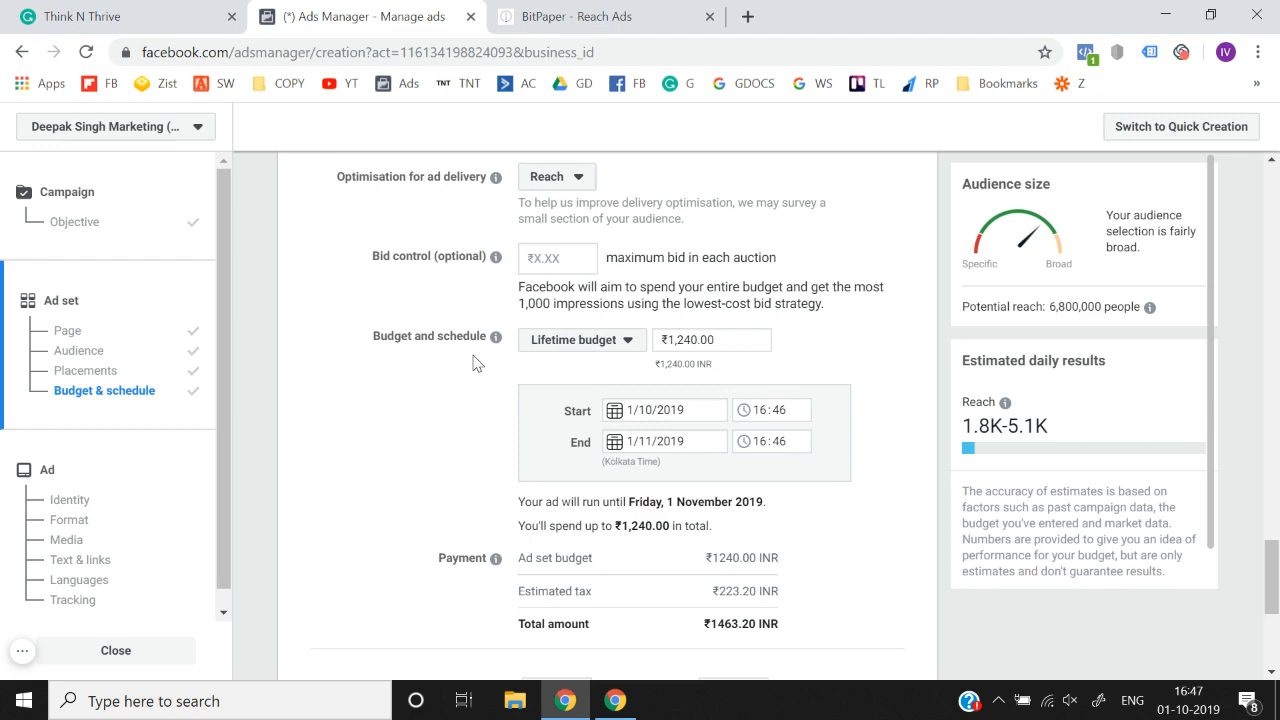
{"action": "scroll", "coordinate": [474, 363], "scroll_direction": "down", "scroll_amount": 3}
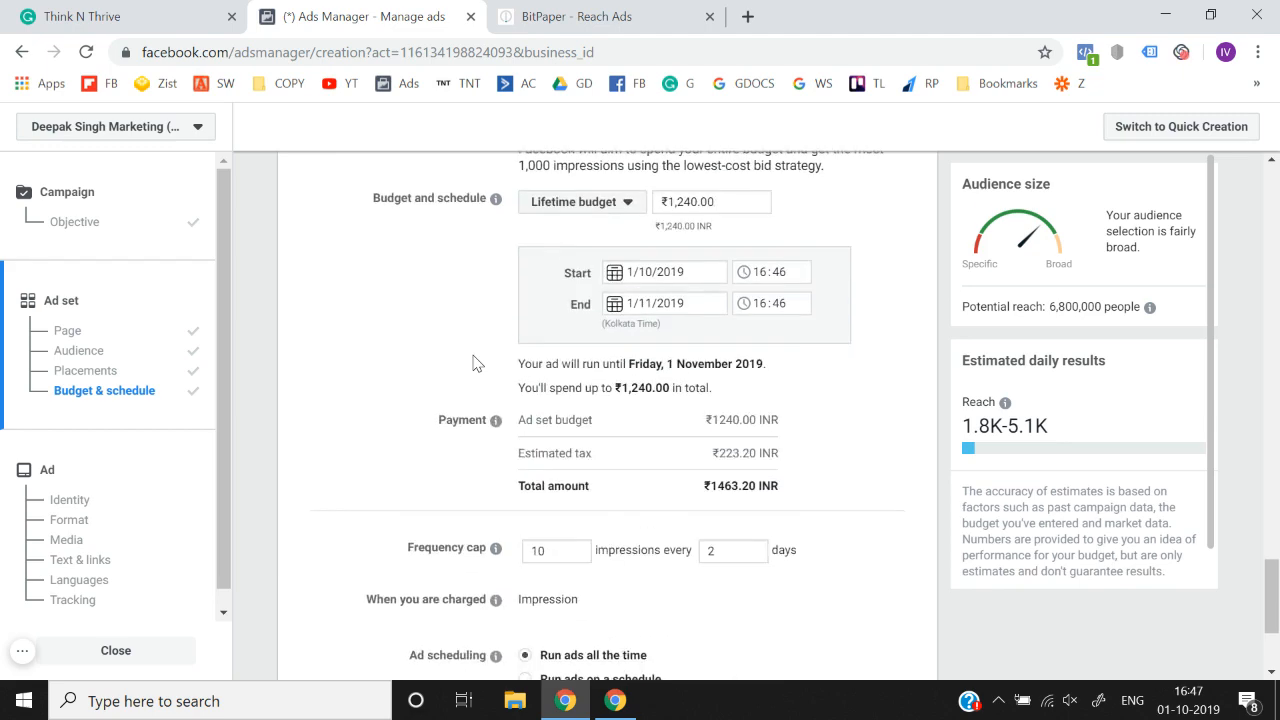
{"action": "scroll", "coordinate": [474, 363], "scroll_direction": "up", "scroll_amount": 2}
{"action": "scroll", "coordinate": [474, 363], "scroll_direction": "up", "scroll_amount": 1}
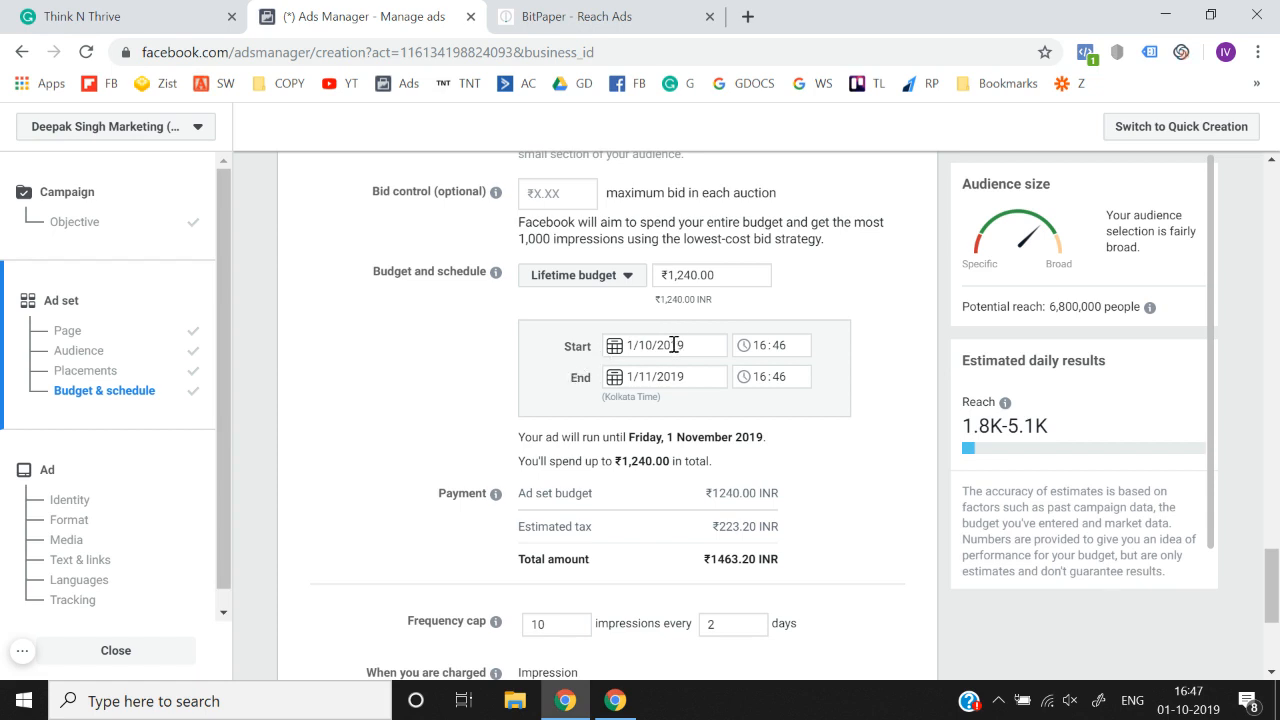
{"action": "scroll", "coordinate": [650, 374], "scroll_direction": "down", "scroll_amount": 3}
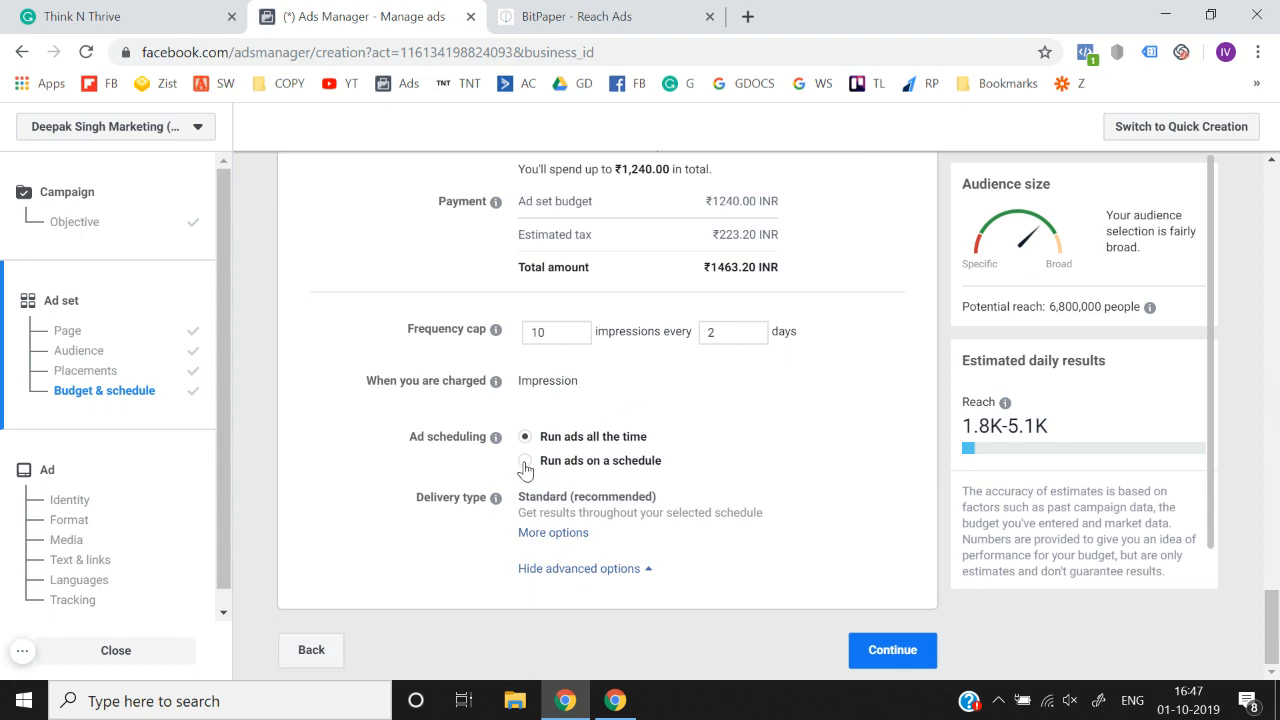
Set the ads to run on a schedule and mark Monday's 12 am, 3 am, 9 am, 3 pm and 9 pm hours
{"action": "left_click", "coordinate": [525, 461]}
{"action": "scroll", "coordinate": [525, 466], "scroll_direction": "down", "scroll_amount": 2}
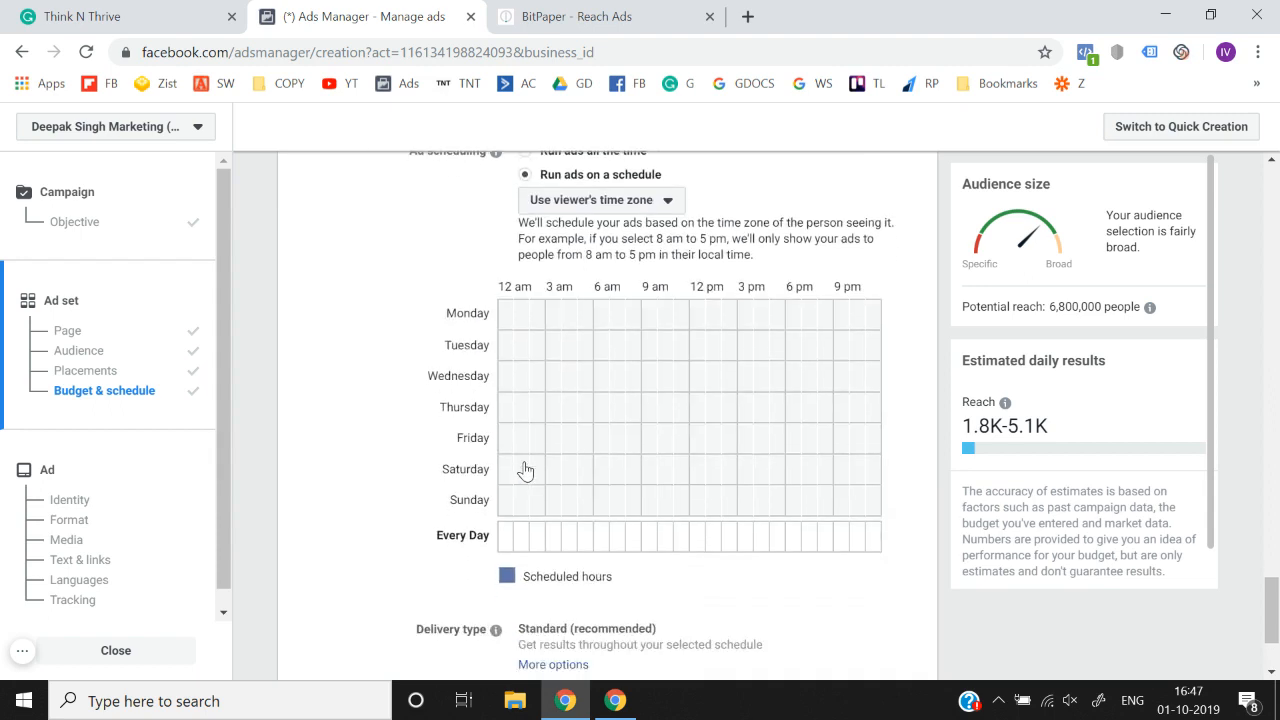
{"action": "left_click", "coordinate": [509, 320]}
{"action": "left_click", "coordinate": [553, 326]}
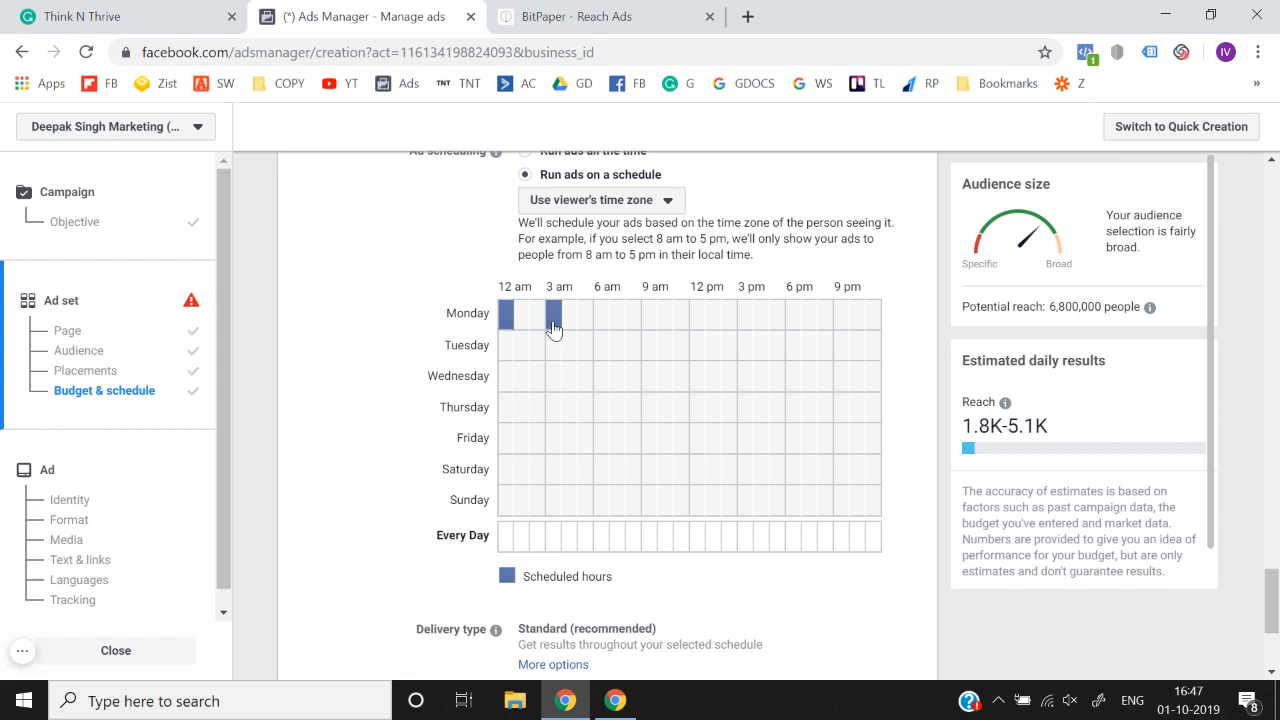
{"action": "left_click", "coordinate": [650, 327]}
{"action": "left_click", "coordinate": [745, 327]}
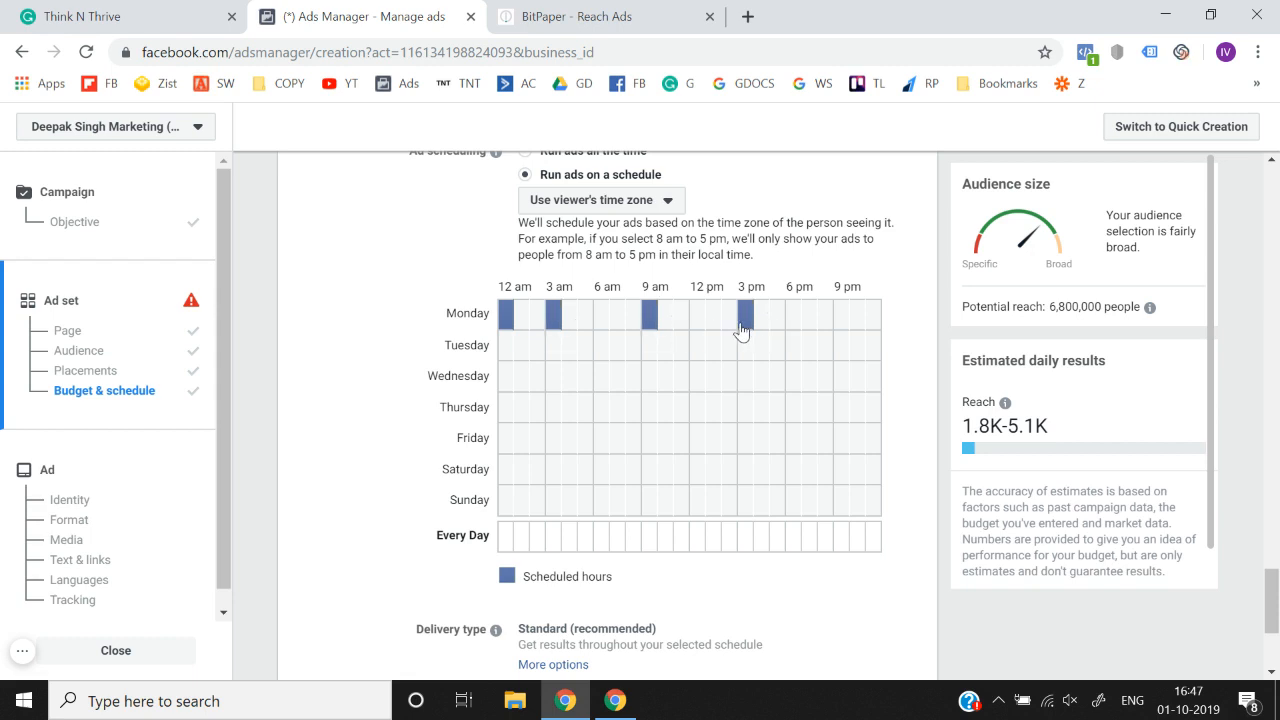
{"action": "left_click", "coordinate": [843, 322]}
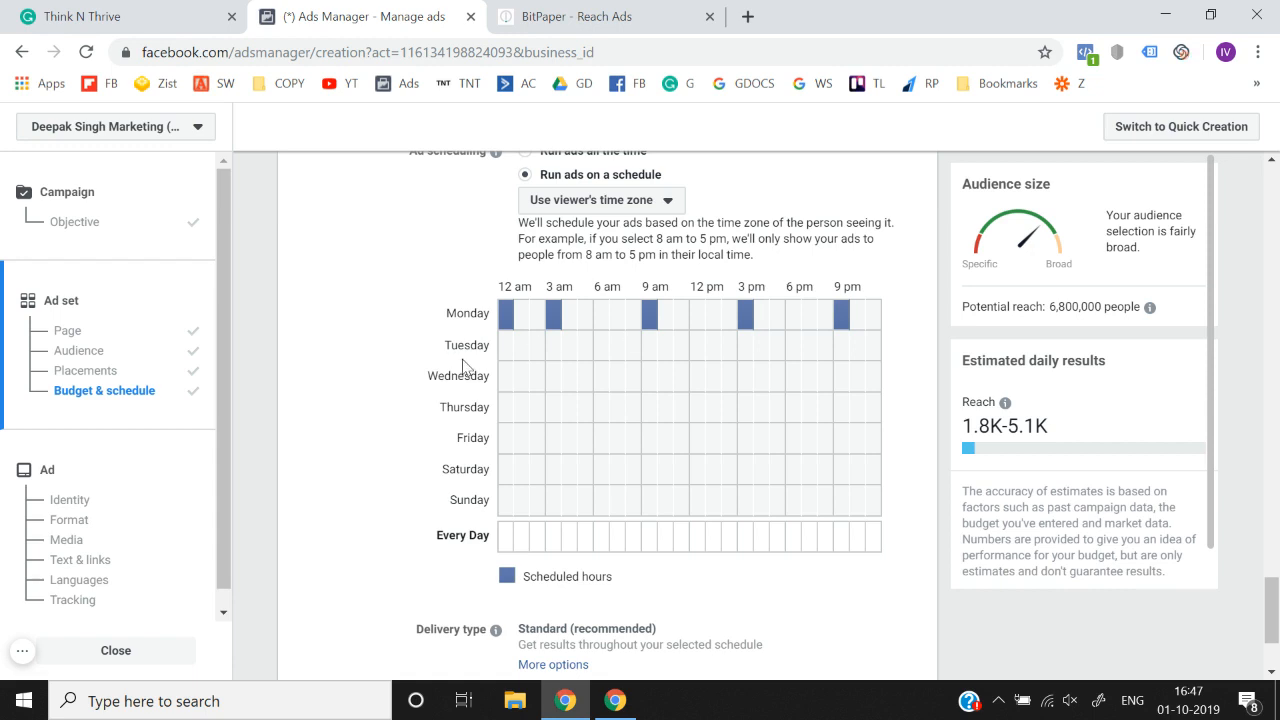
Schedule the 1 am and 7 am hours on Tuesday, and the 12 am and 10 am hours on Thursday
{"action": "left_click", "coordinate": [519, 359]}
{"action": "left_click", "coordinate": [617, 360]}
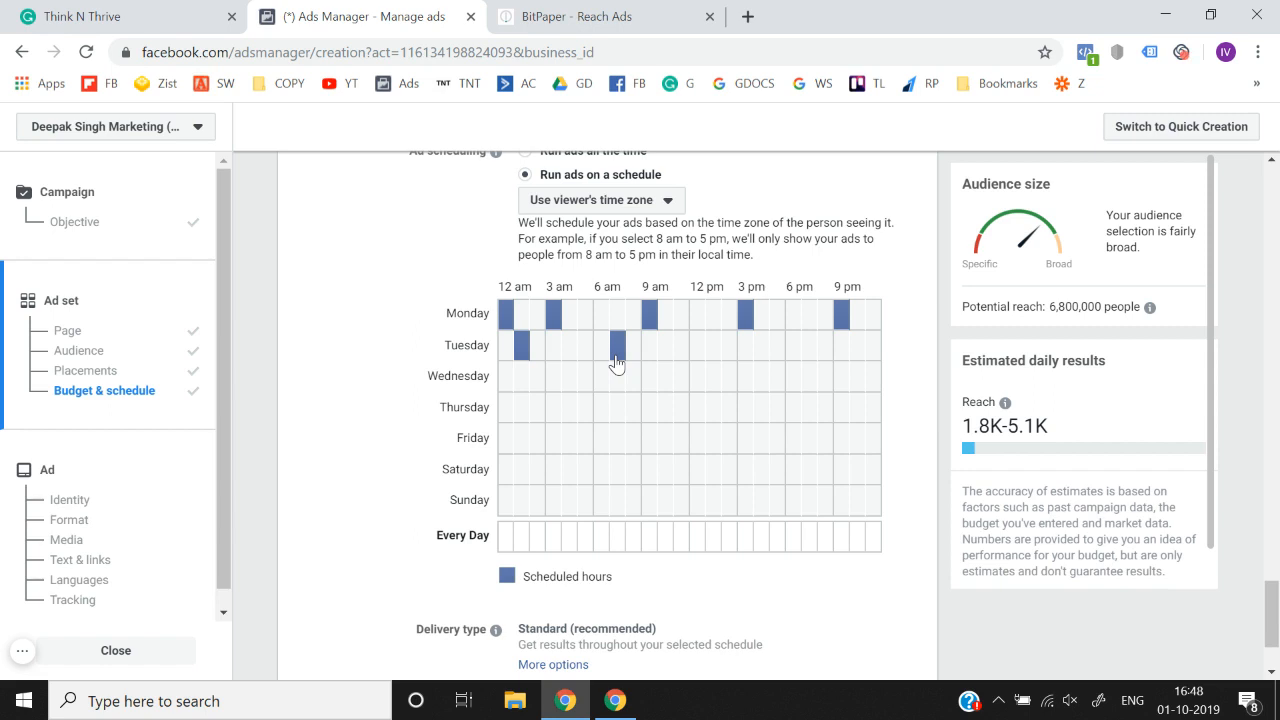
{"action": "left_click", "coordinate": [503, 414]}
{"action": "left_click", "coordinate": [666, 414]}
Show the delivery type options, leave Standard selected, and continue to the ad setup
{"action": "scroll", "coordinate": [667, 422], "scroll_direction": "down", "scroll_amount": 2}
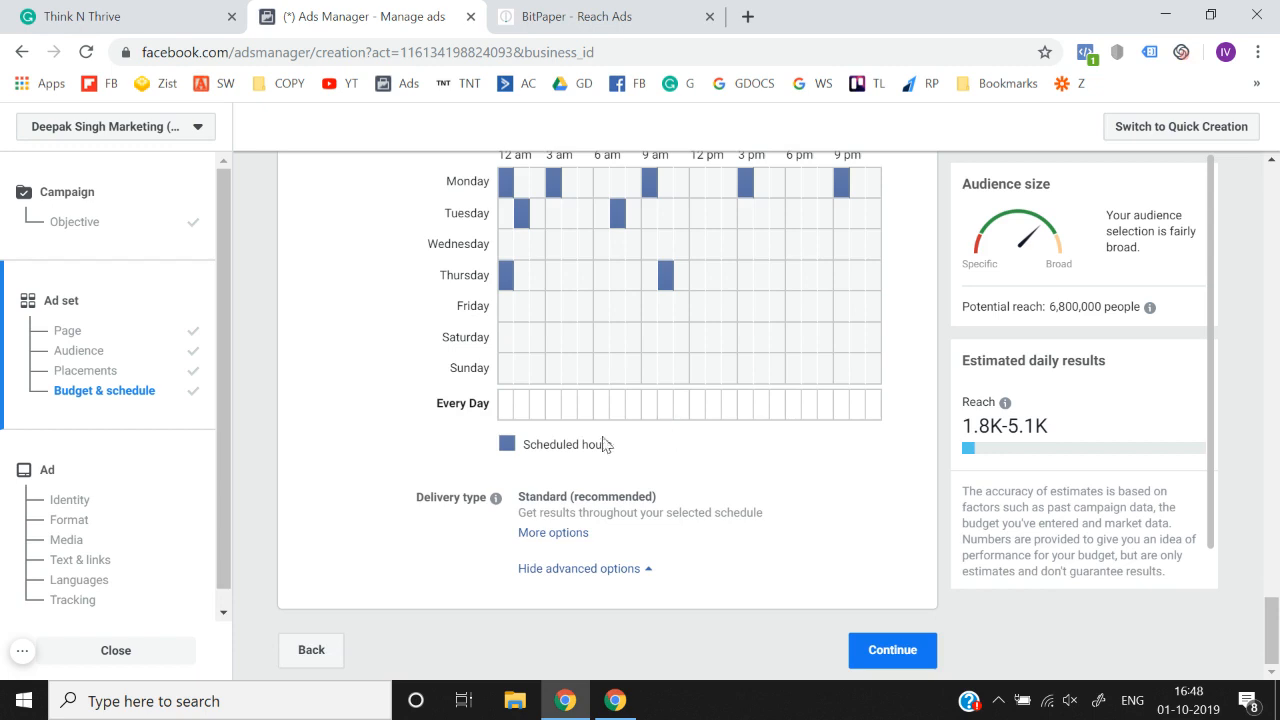
{"action": "left_click", "coordinate": [556, 533]}
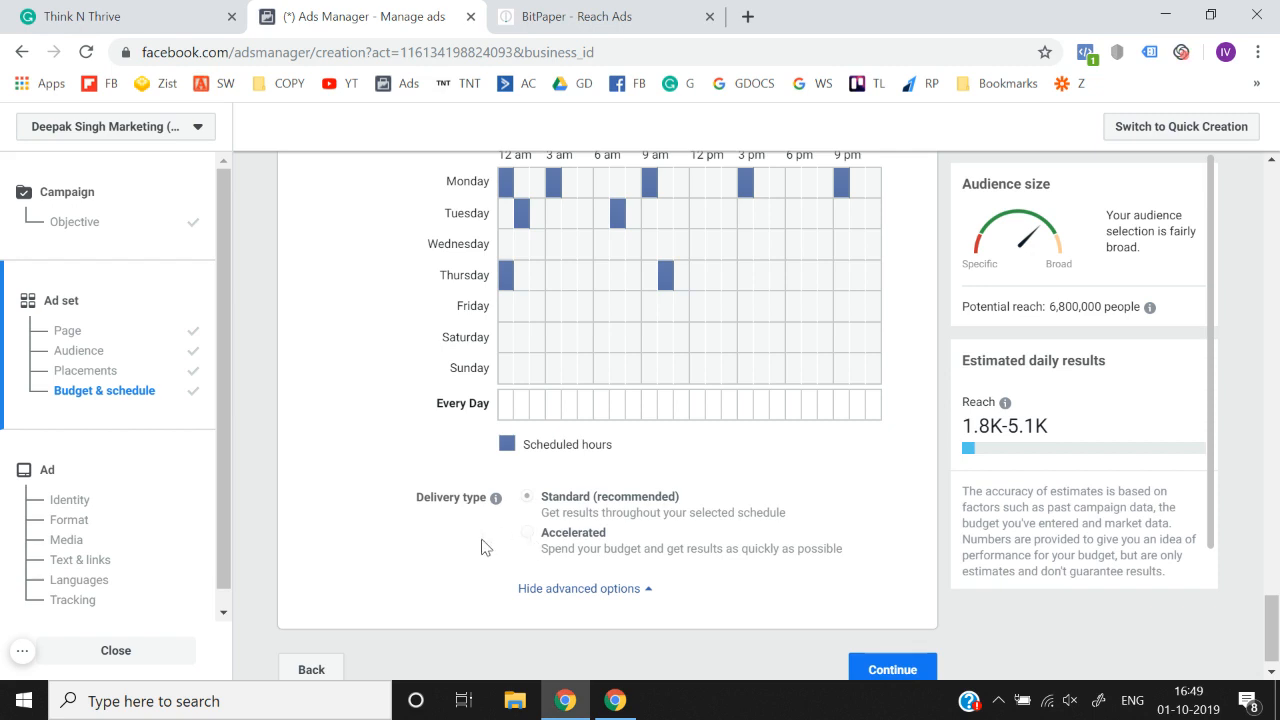
{"action": "scroll", "coordinate": [688, 572], "scroll_direction": "down", "scroll_amount": 1}
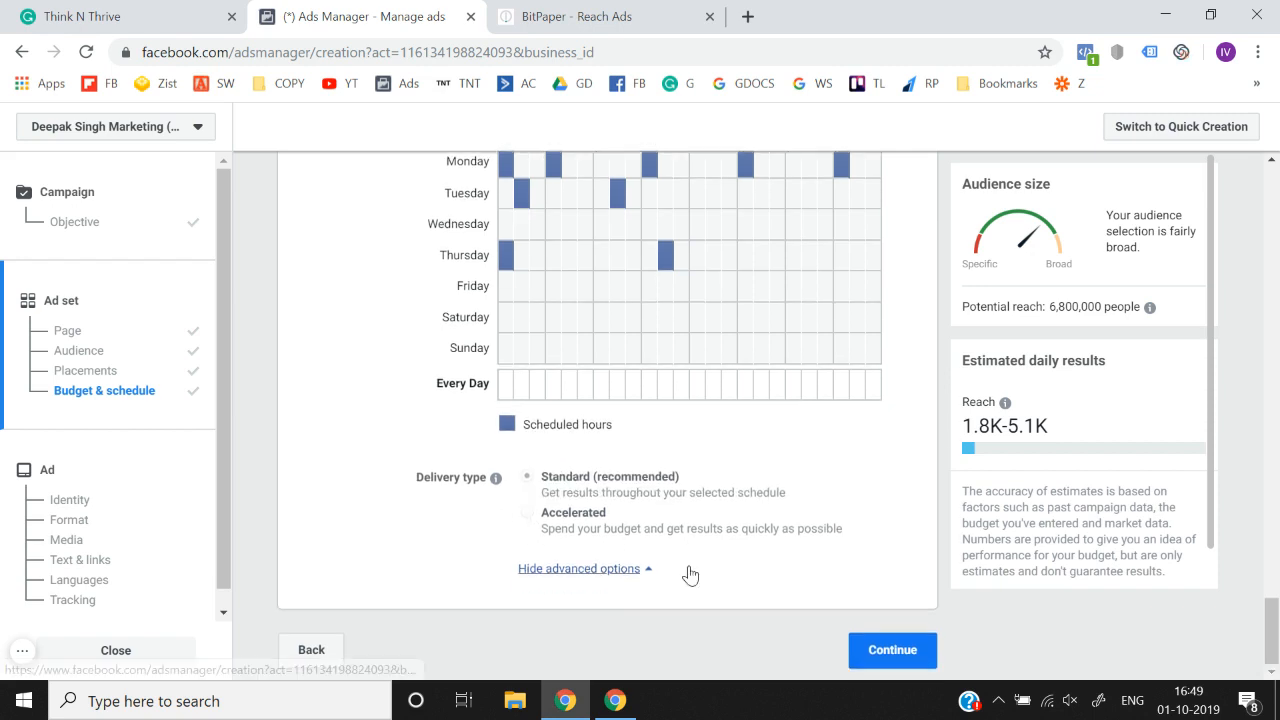
{"action": "left_click", "coordinate": [881, 649]}
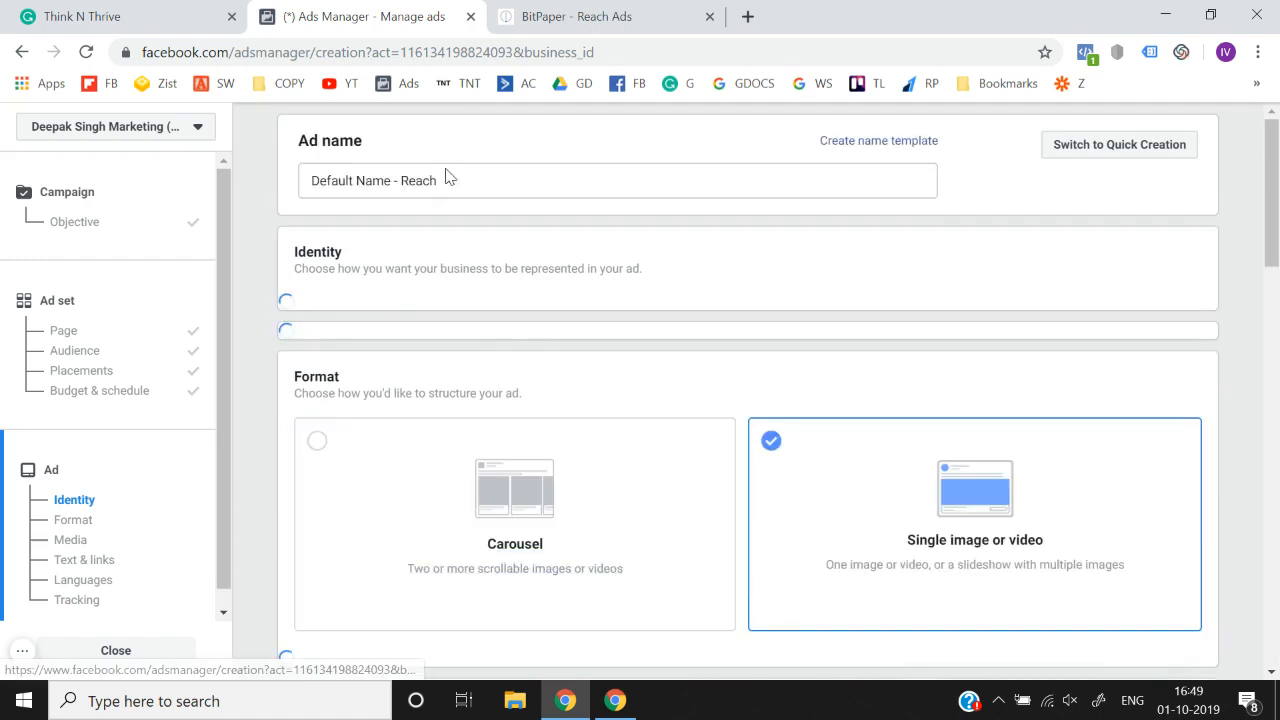
Name the ad "Image 1"
{"action": "triple_click", "coordinate": [473, 185]}
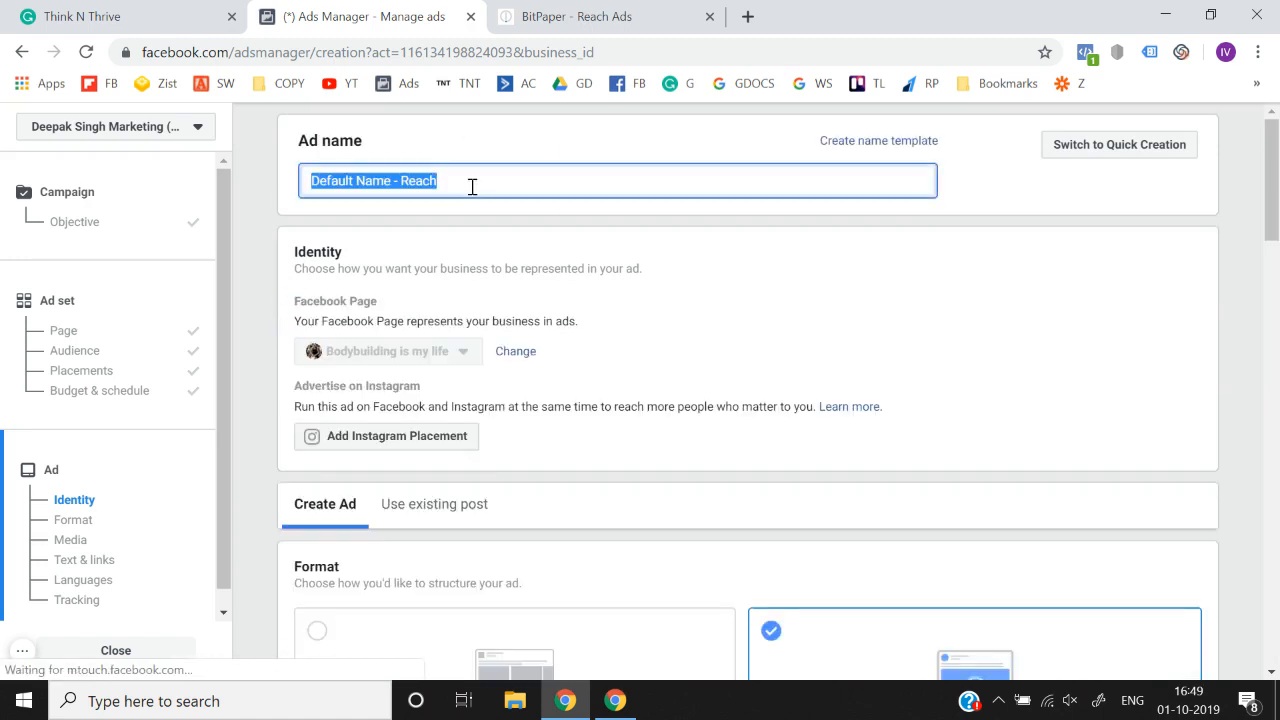
{"action": "type", "text": "Image "}
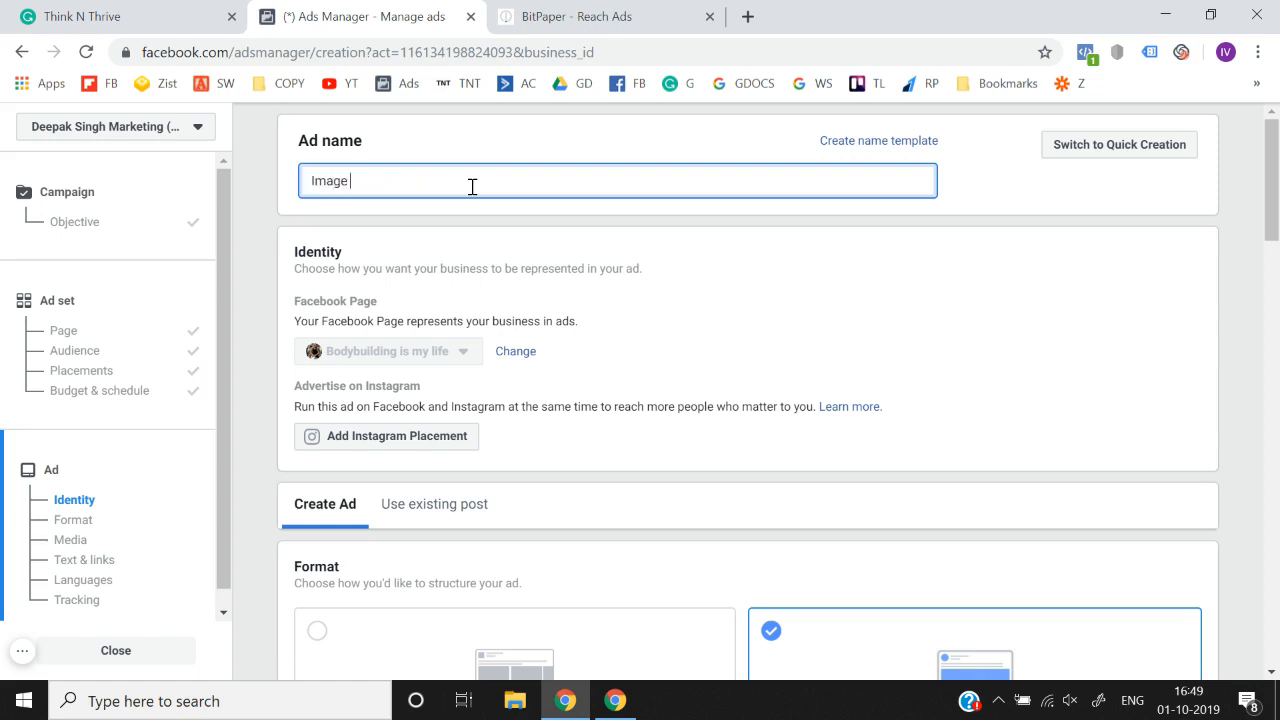
{"action": "type", "text": "5"}
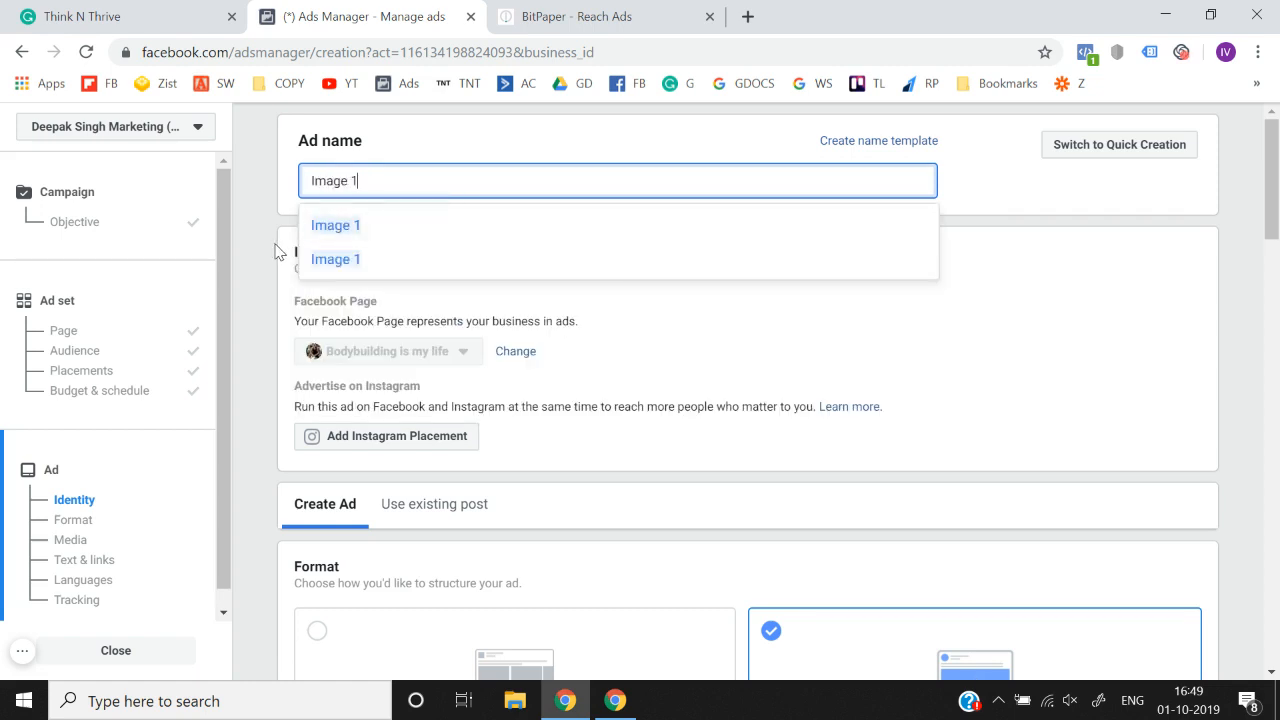
{"action": "left_click", "coordinate": [279, 252]}
Choose Carousel as the ad's format
{"action": "scroll", "coordinate": [279, 252], "scroll_direction": "down", "scroll_amount": 1}
{"action": "scroll", "coordinate": [277, 251], "scroll_direction": "down", "scroll_amount": 2}
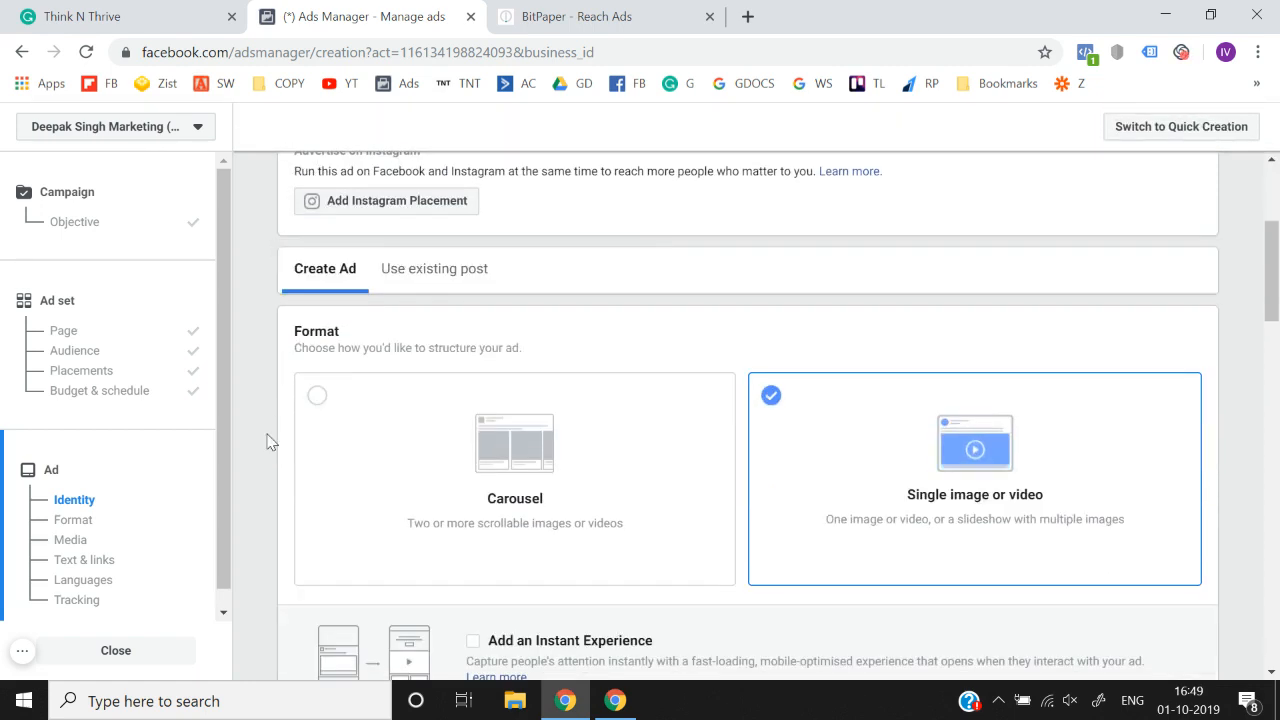
{"action": "scroll", "coordinate": [267, 441], "scroll_direction": "down", "scroll_amount": 1}
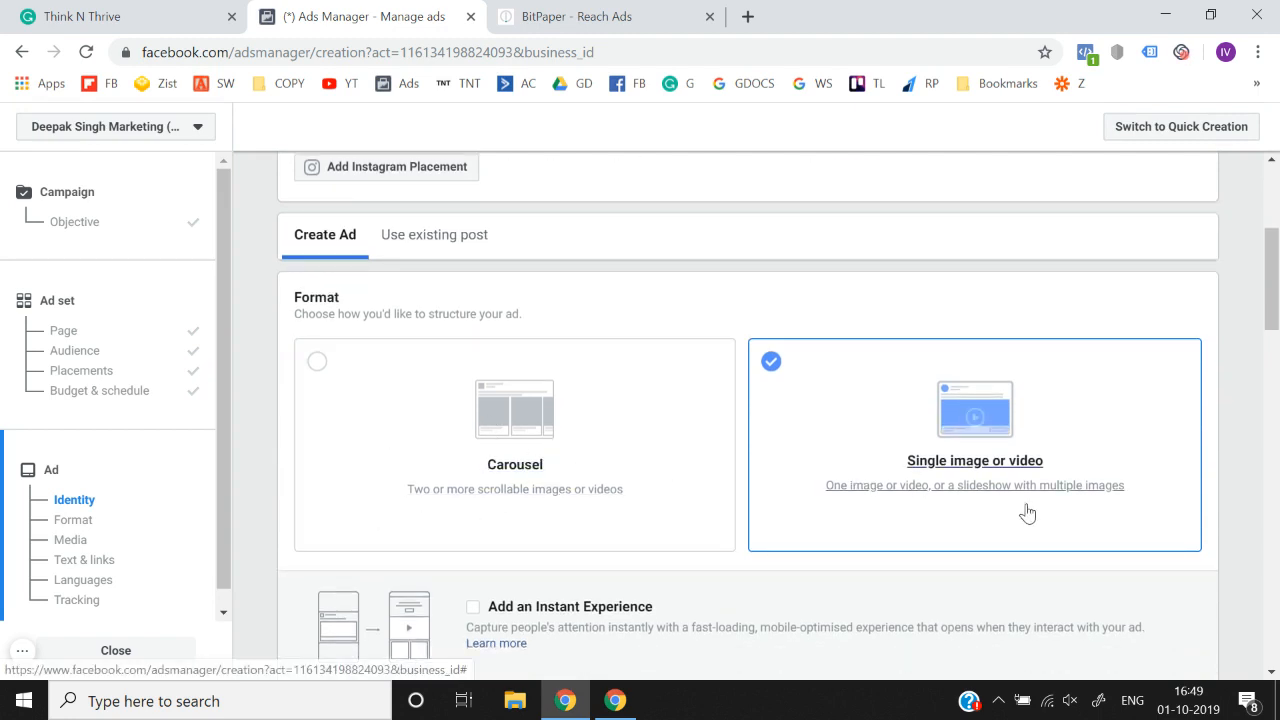
{"action": "left_click", "coordinate": [473, 446]}
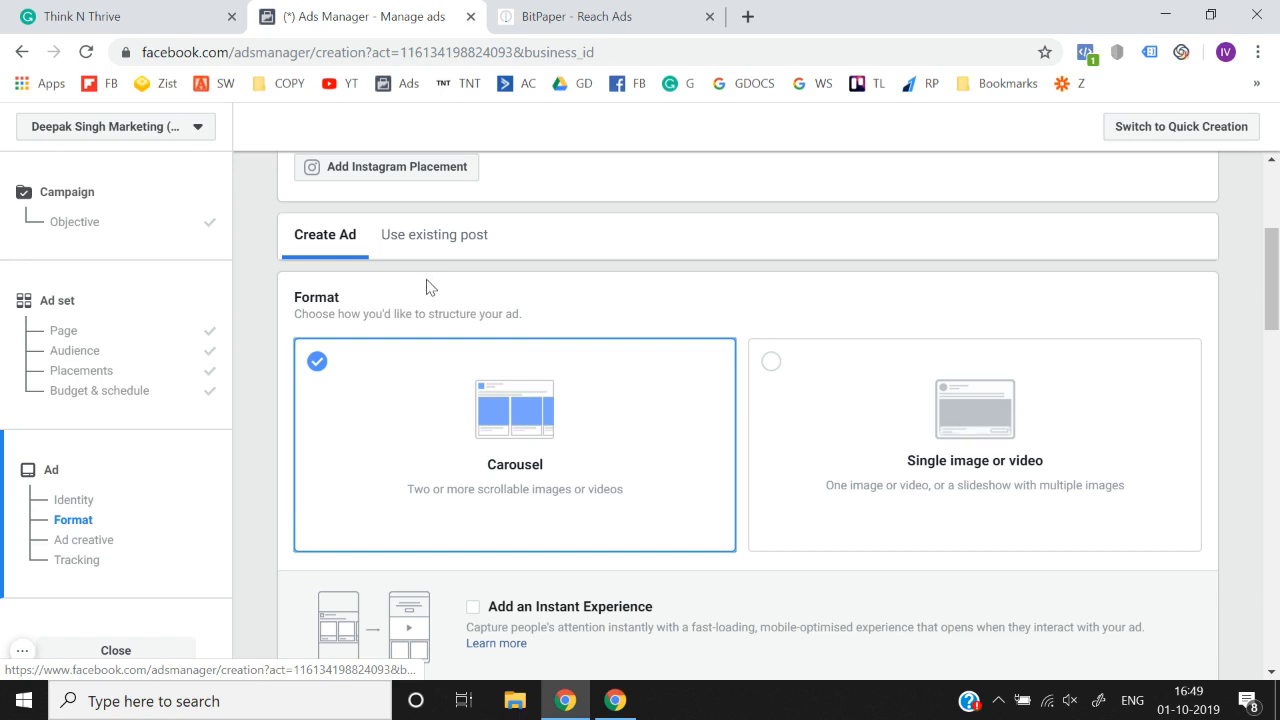
Switch to using an existing post, browse the Facebook Page's posts, and close the list without selecting one
{"action": "left_click", "coordinate": [437, 236]}
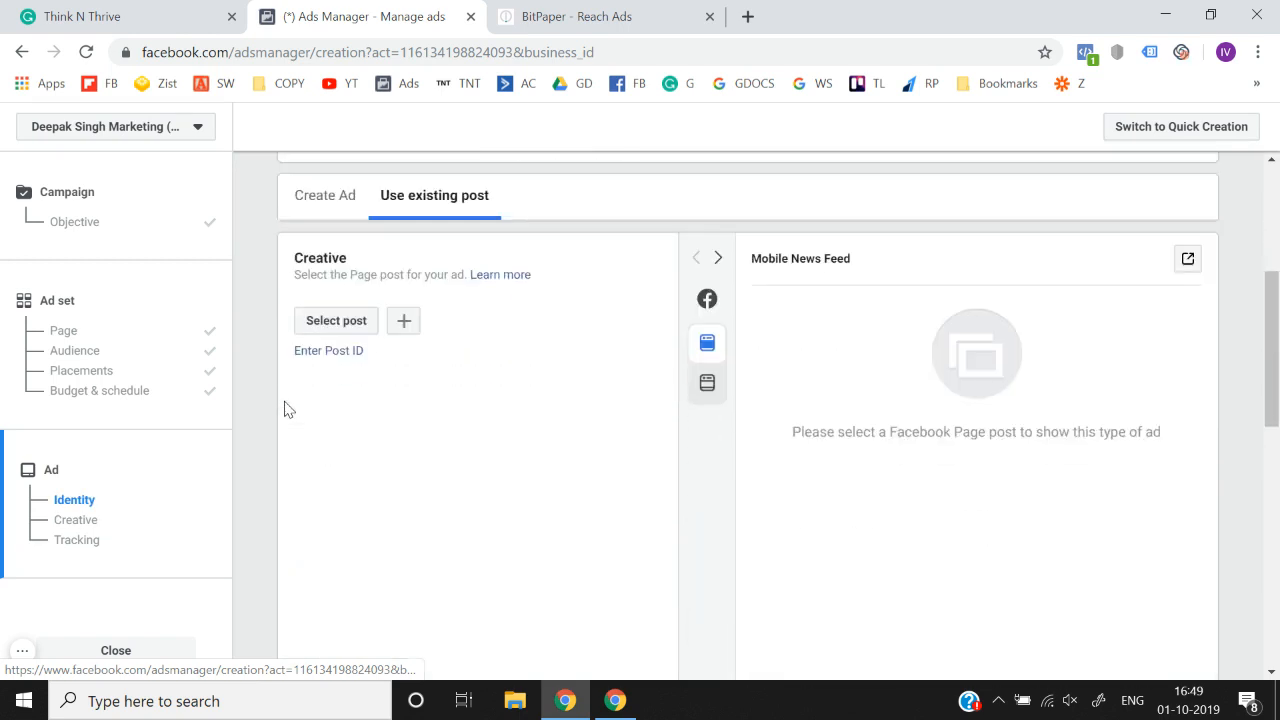
{"action": "left_click", "coordinate": [334, 326]}
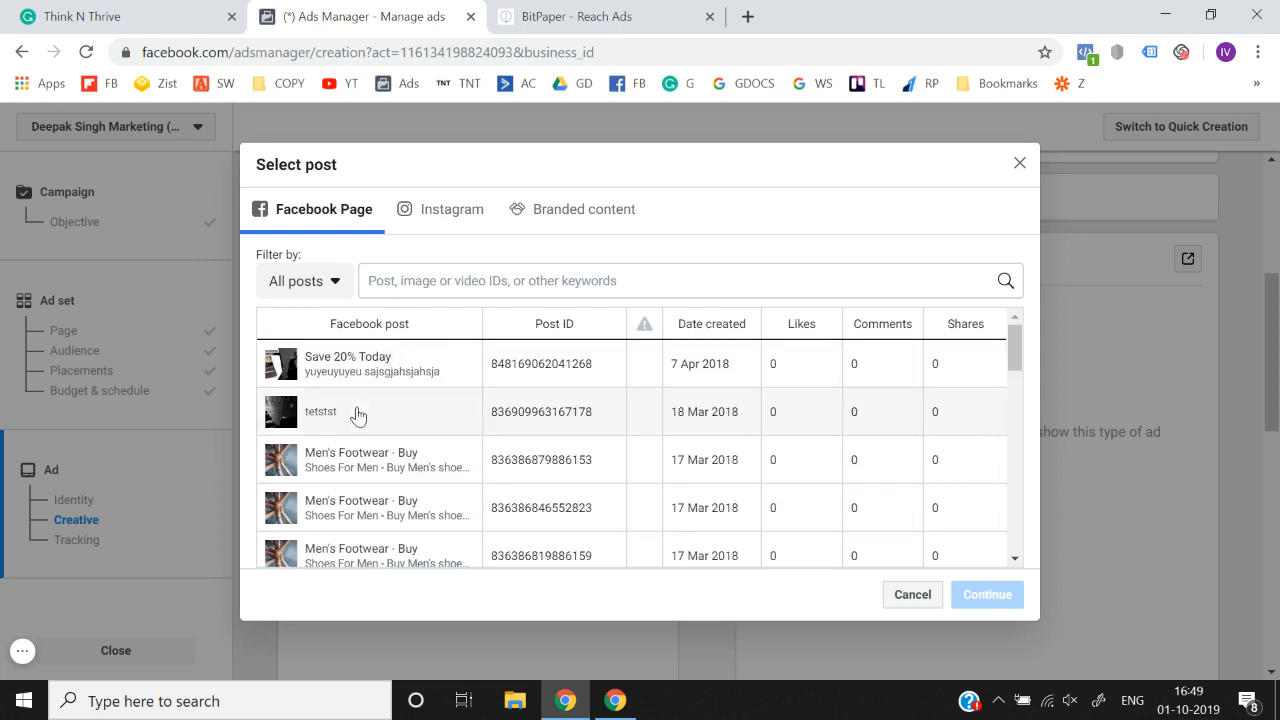
{"action": "scroll", "coordinate": [370, 460], "scroll_direction": "down", "scroll_amount": 5}
{"action": "scroll", "coordinate": [380, 462], "scroll_direction": "up", "scroll_amount": 5}
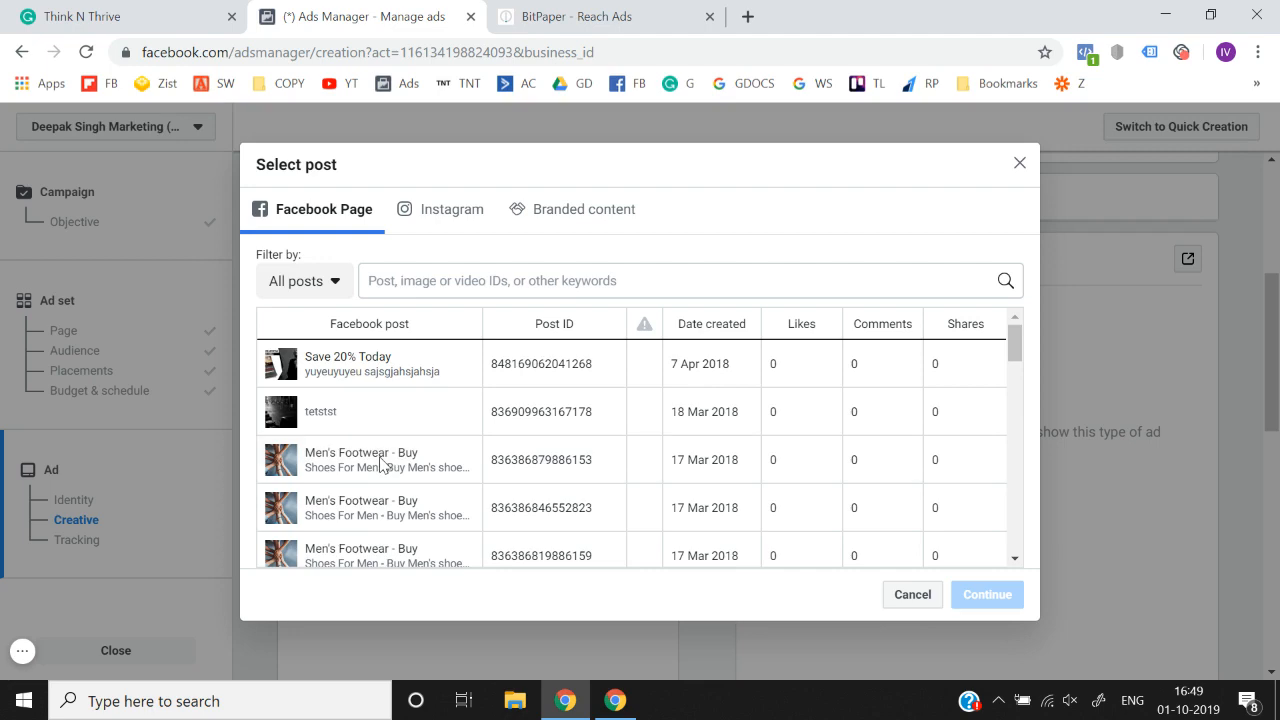
{"action": "left_click", "coordinate": [1021, 164]}
{"action": "scroll", "coordinate": [500, 445], "scroll_direction": "up", "scroll_amount": 3}
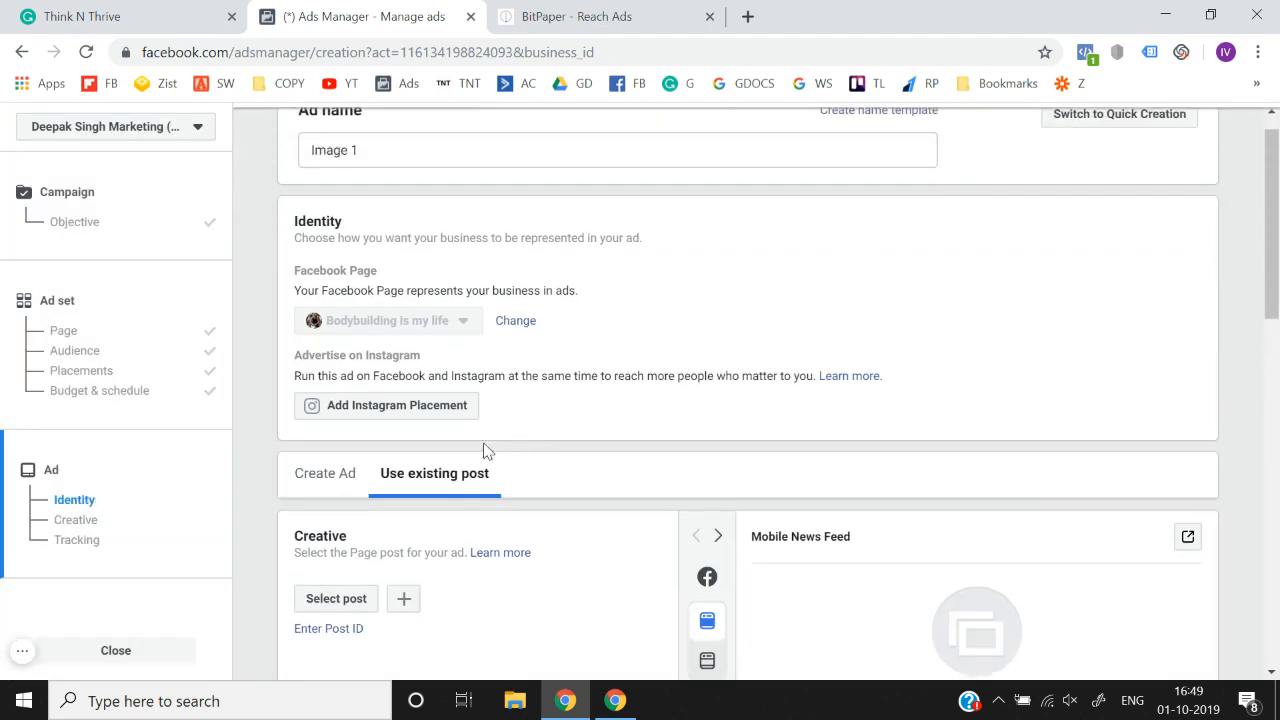
Return to creating a new ad and examine the first carousel card's image, headline, description and website URL fields
{"action": "left_click", "coordinate": [313, 476]}
{"action": "scroll", "coordinate": [265, 530], "scroll_direction": "down", "scroll_amount": 4}
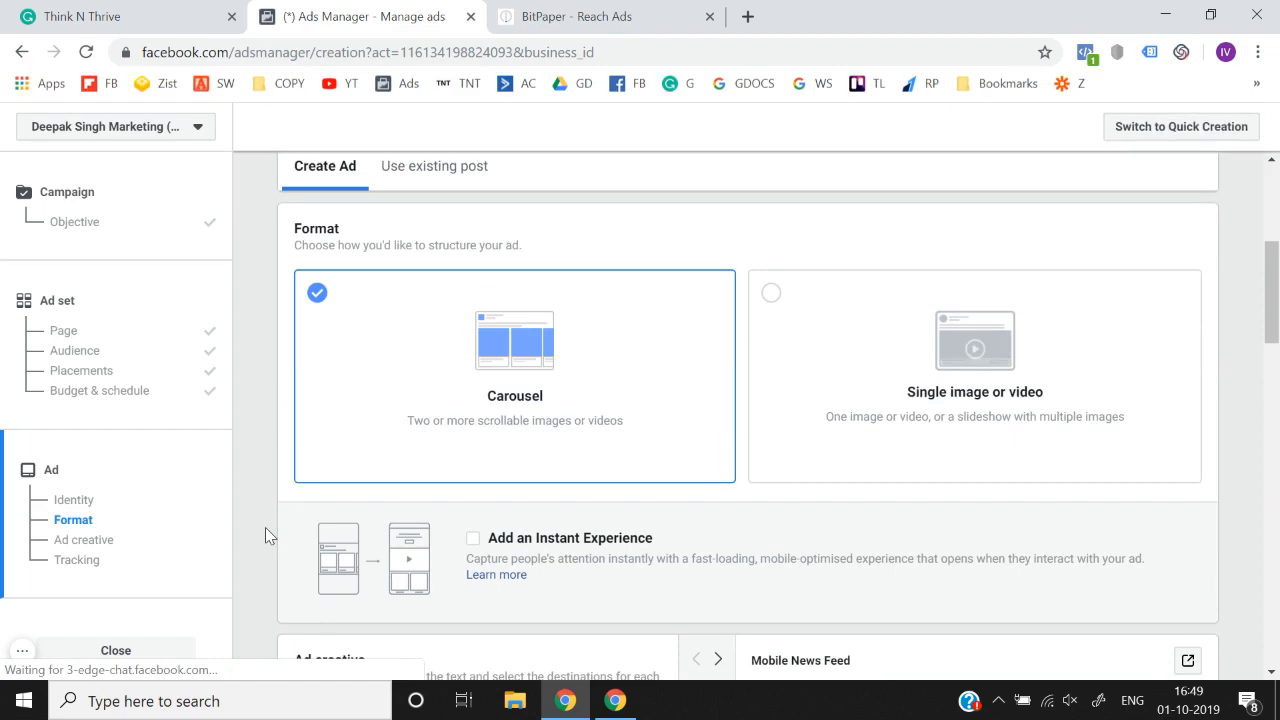
{"action": "scroll", "coordinate": [546, 389], "scroll_direction": "down", "scroll_amount": 5}
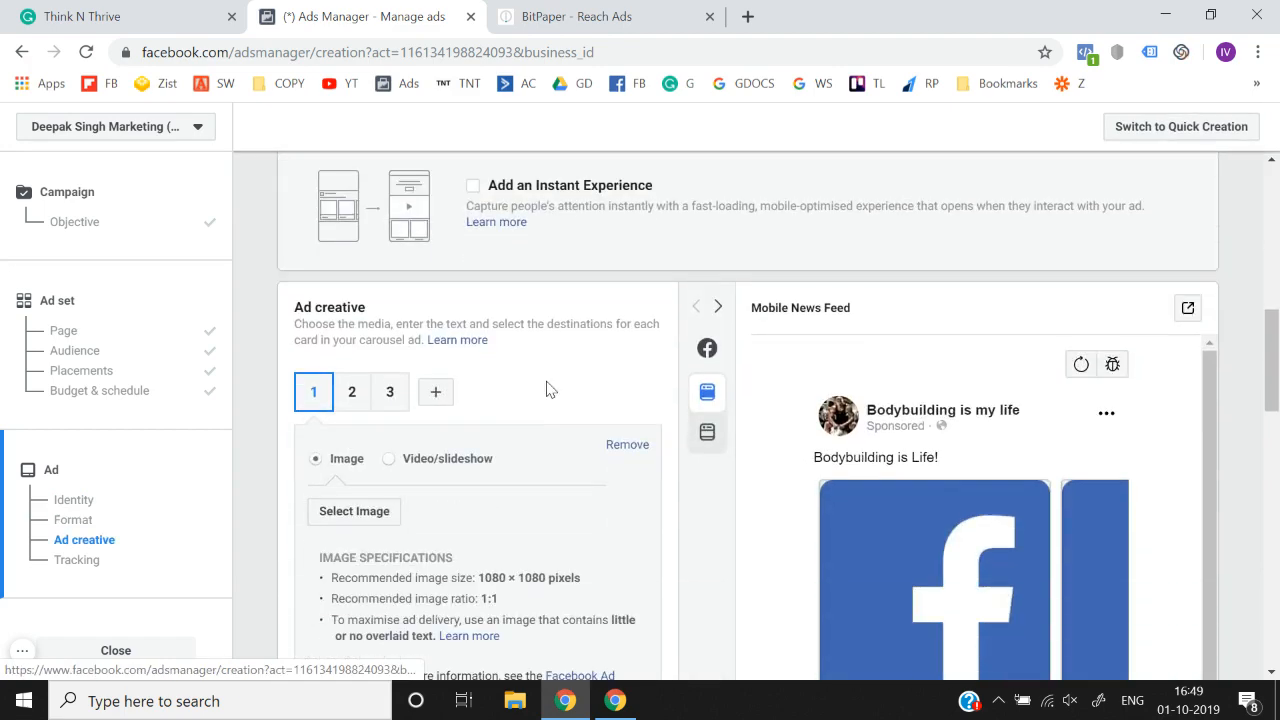
{"action": "scroll", "coordinate": [546, 389], "scroll_direction": "down", "scroll_amount": 1}
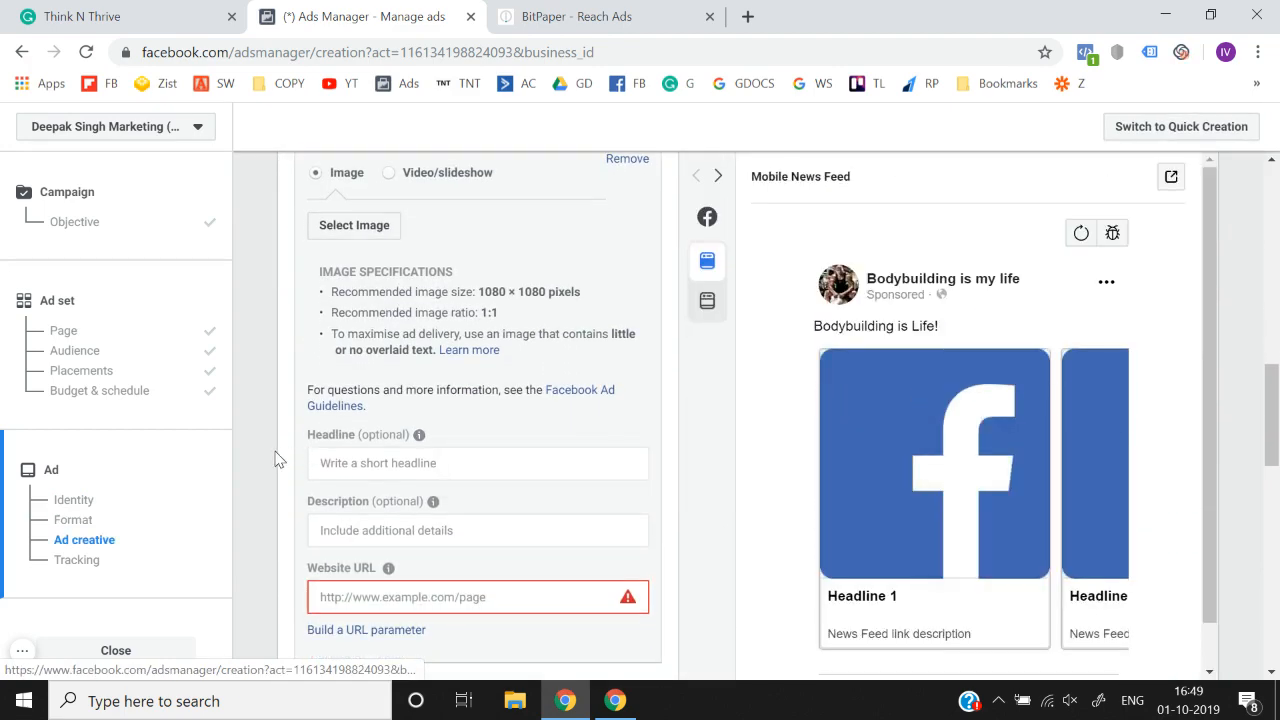
Use the blue-lit bodybuilder picture (1000 × 667) from the account images as the first carousel card's image
{"action": "scroll", "coordinate": [278, 459], "scroll_direction": "up", "scroll_amount": 3}
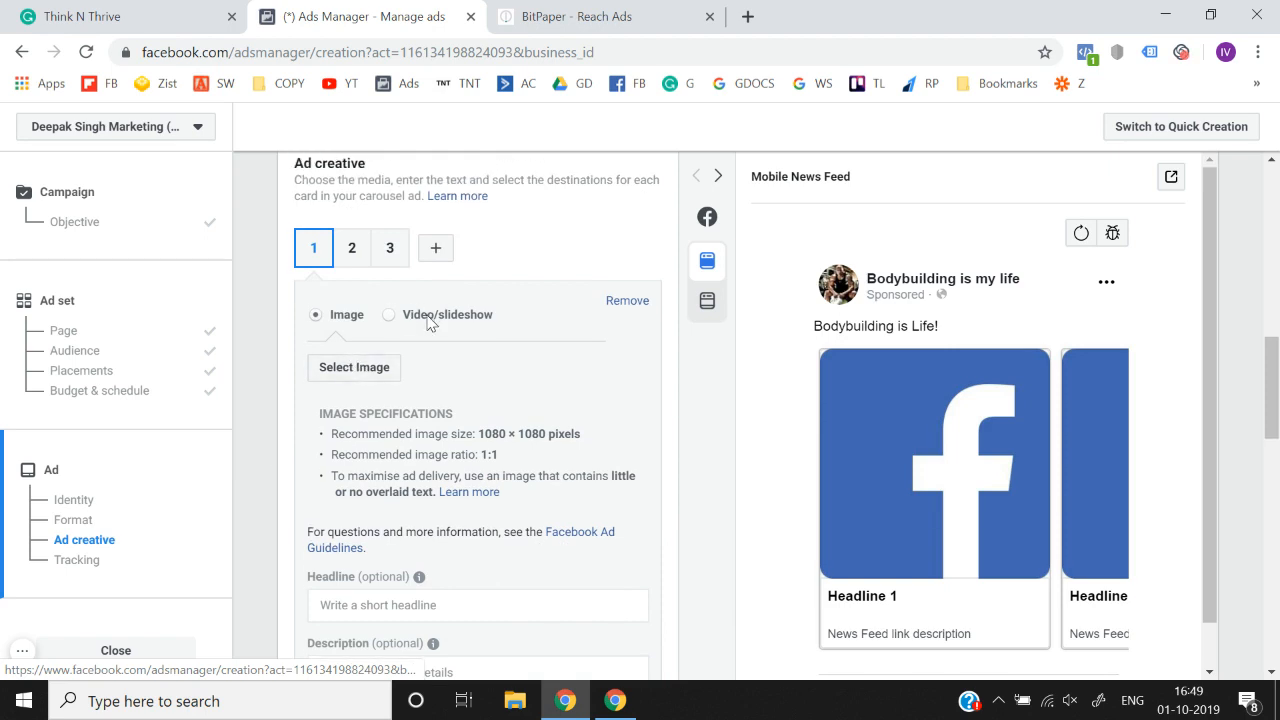
{"action": "left_click", "coordinate": [354, 367]}
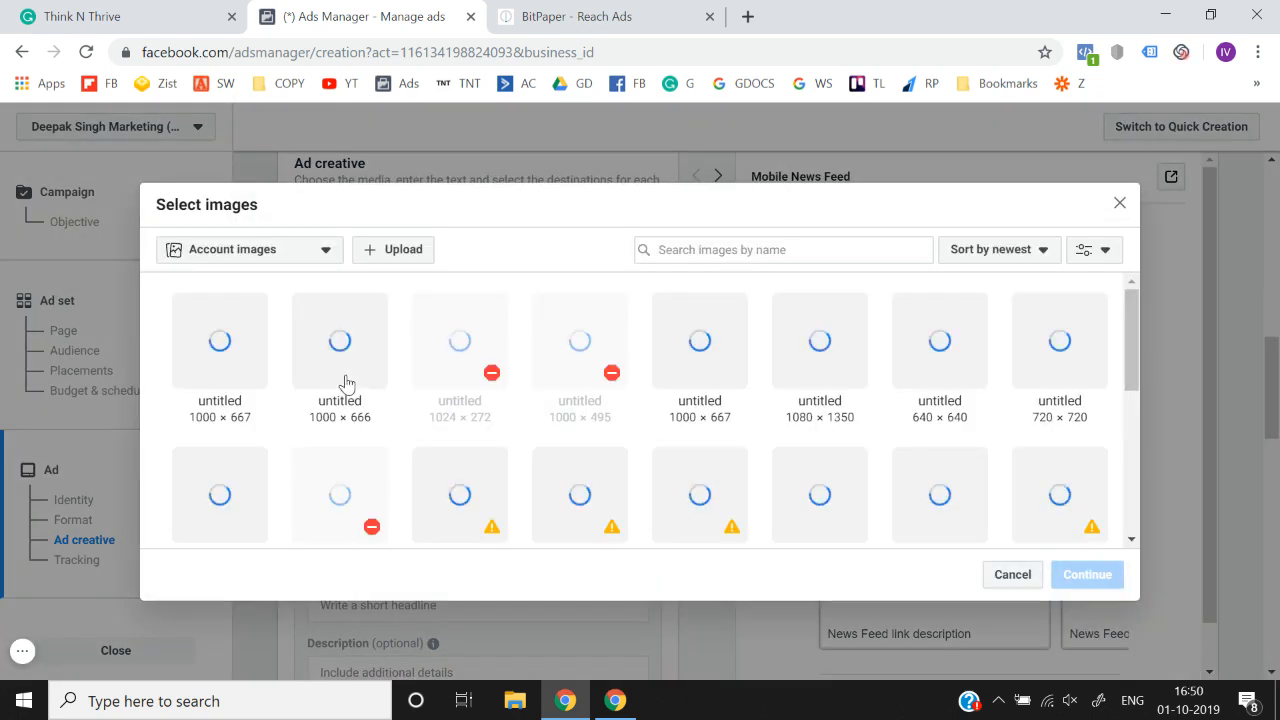
{"action": "left_click", "coordinate": [247, 377]}
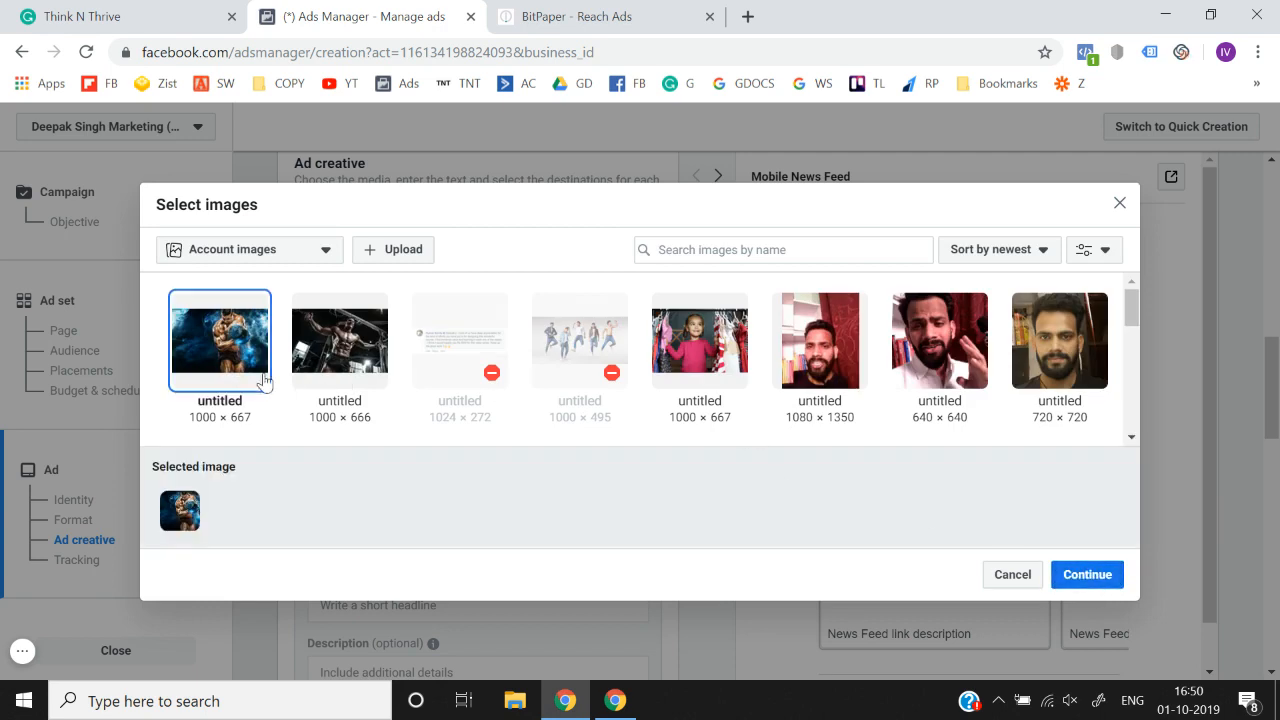
{"action": "left_click", "coordinate": [1087, 578]}
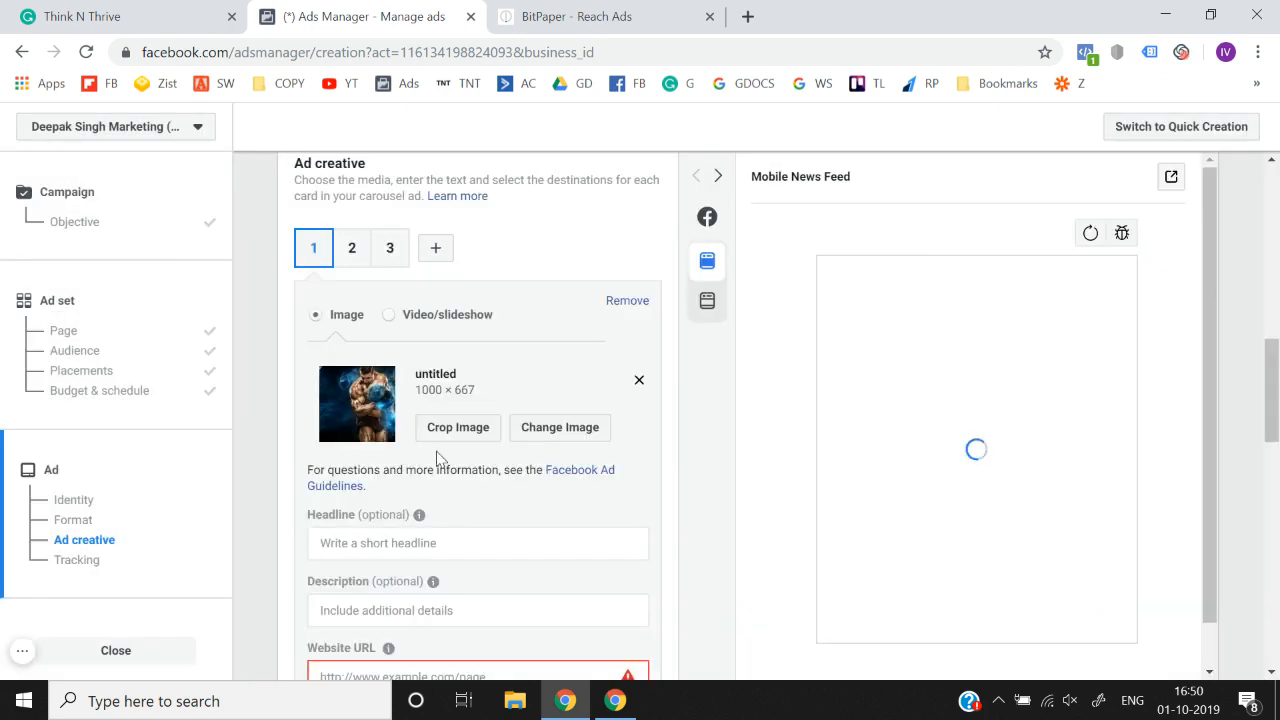
Give the first carousel card the headline "Headline 1"
{"action": "scroll", "coordinate": [437, 430], "scroll_direction": "down", "scroll_amount": 2}
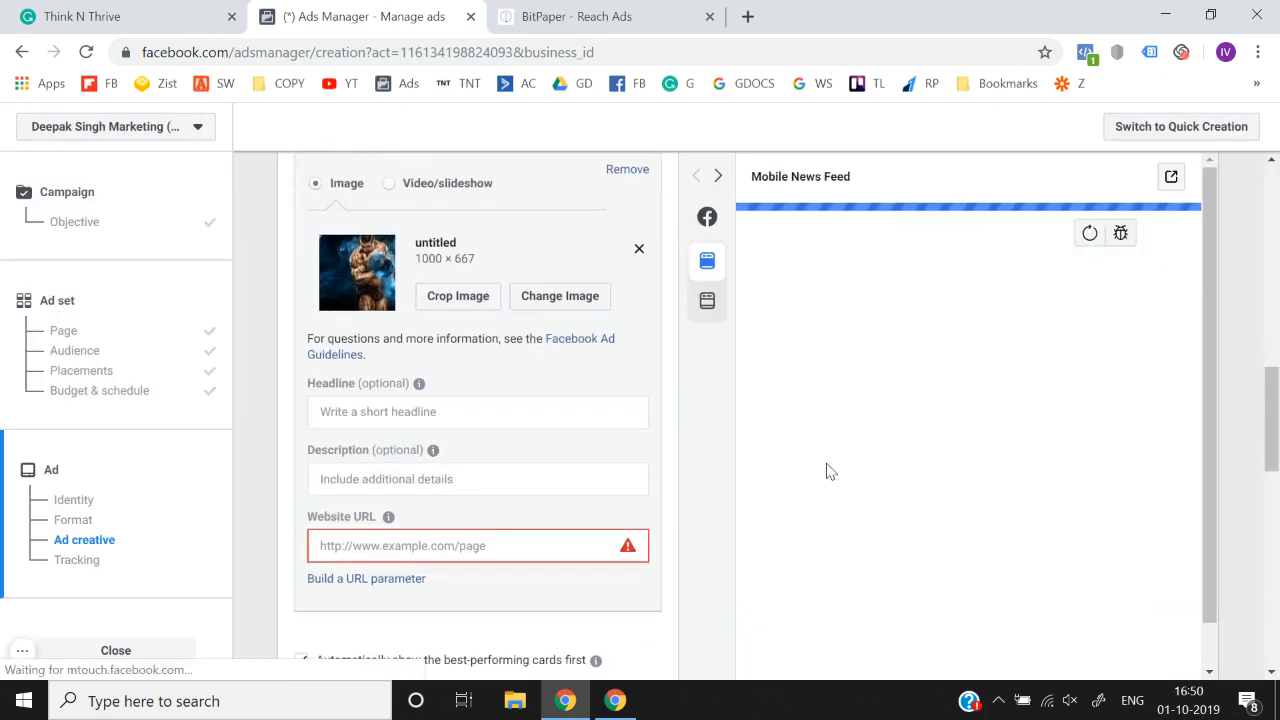
{"action": "left_click", "coordinate": [364, 411]}
{"action": "type", "text": "Headline 1"}
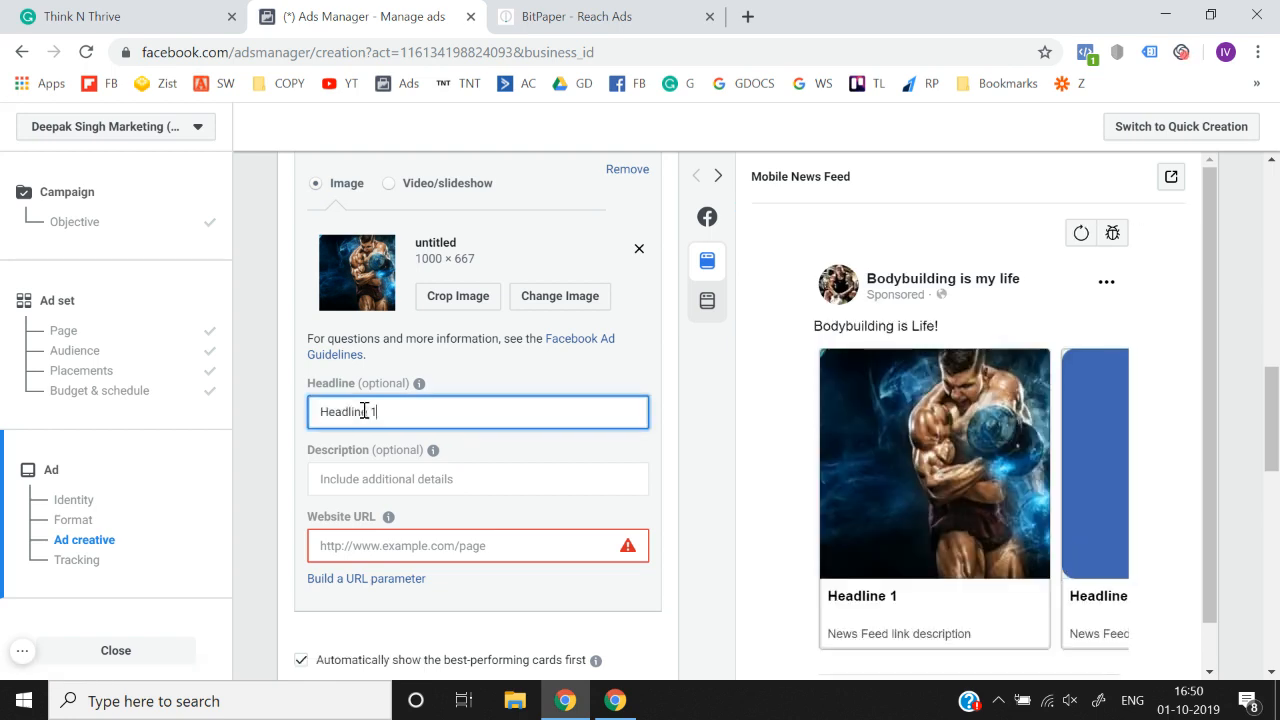
{"action": "type", "text": "Clic"}
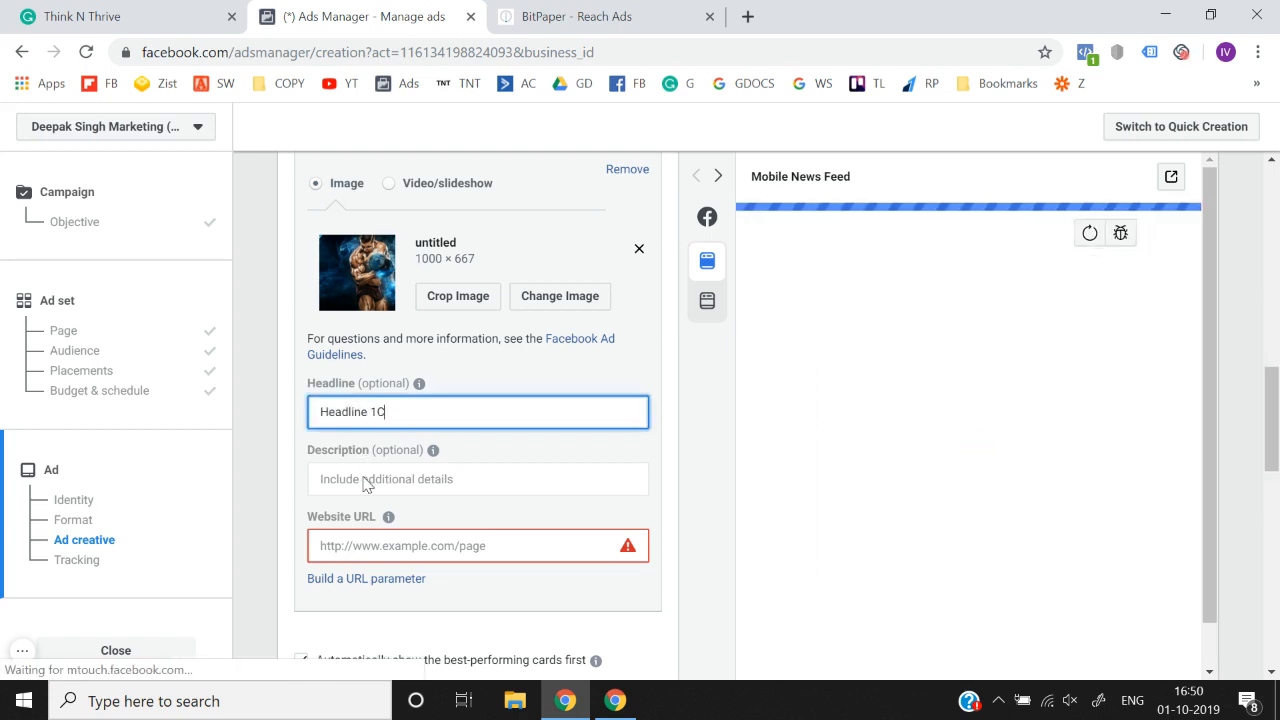
{"action": "key", "text": "BackSpace"}
{"action": "key", "text": "BackSpace"}
{"action": "key", "text": "BackSpace"}
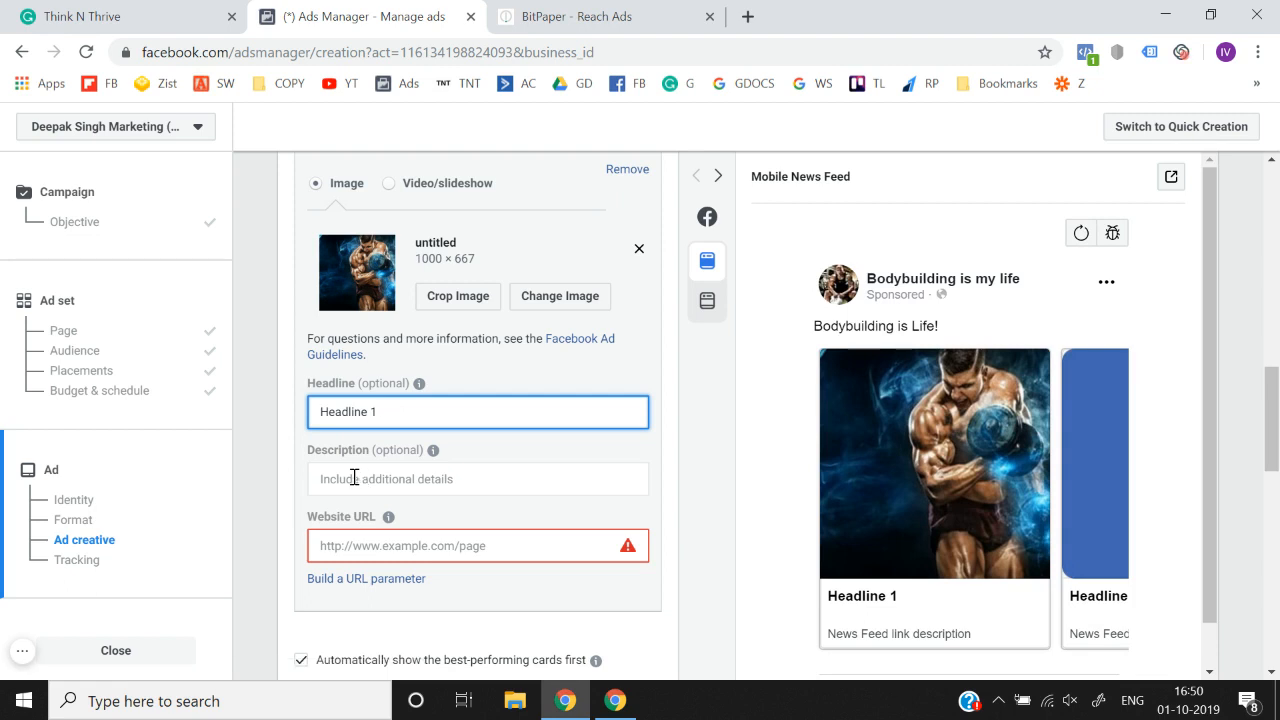
Enter "click here to enroll in our Program" as the first carousel card's description
{"action": "left_click", "coordinate": [352, 478]}
{"action": "type", "text": "click here to enroll oin"}
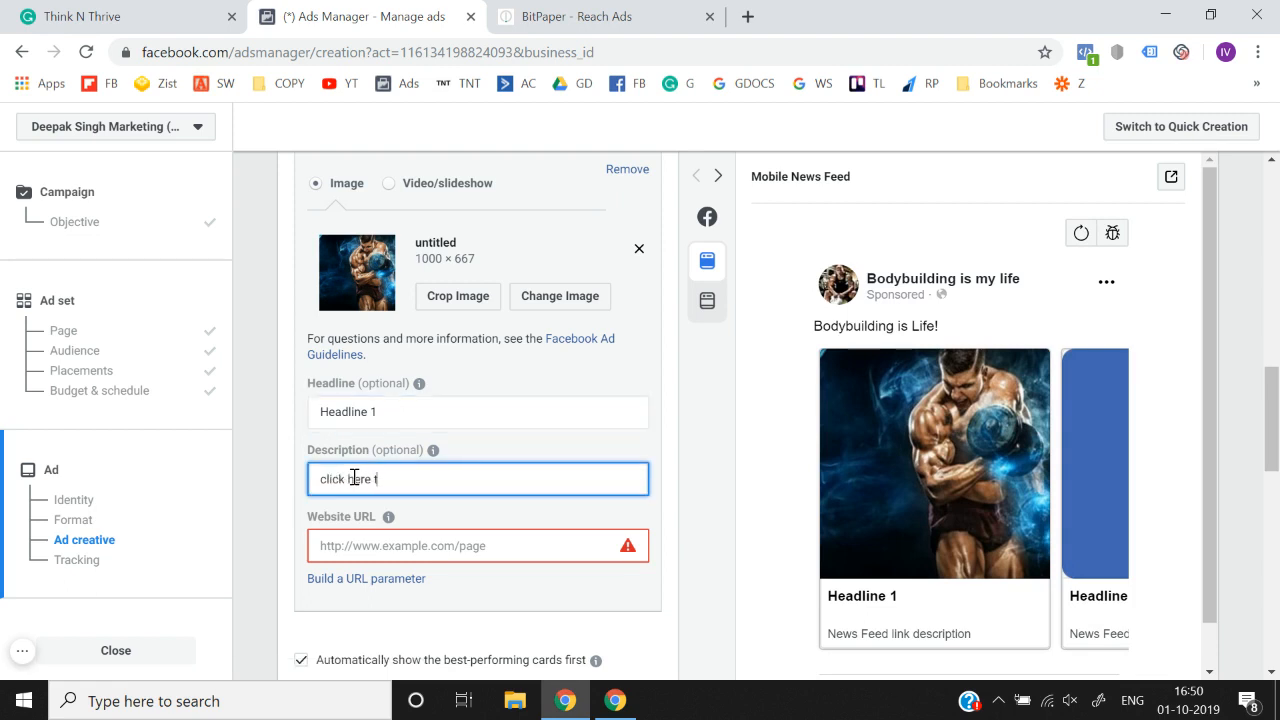
{"action": "key", "text": "BackSpace"}
{"action": "key", "text": "BackSpace"}
{"action": "key", "text": "BackSpace"}
{"action": "type", "text": "oll in"}
{"action": "key", "text": "BackSpace"}
{"action": "key", "text": "BackSpace"}
{"action": "key", "text": "BackSpace"}
{"action": "type", "text": "in our Program"}
Set the first carousel card's website URL to thinknthrive.in
{"action": "scroll", "coordinate": [356, 480], "scroll_direction": "down", "scroll_amount": 1}
{"action": "left_click", "coordinate": [359, 481]}
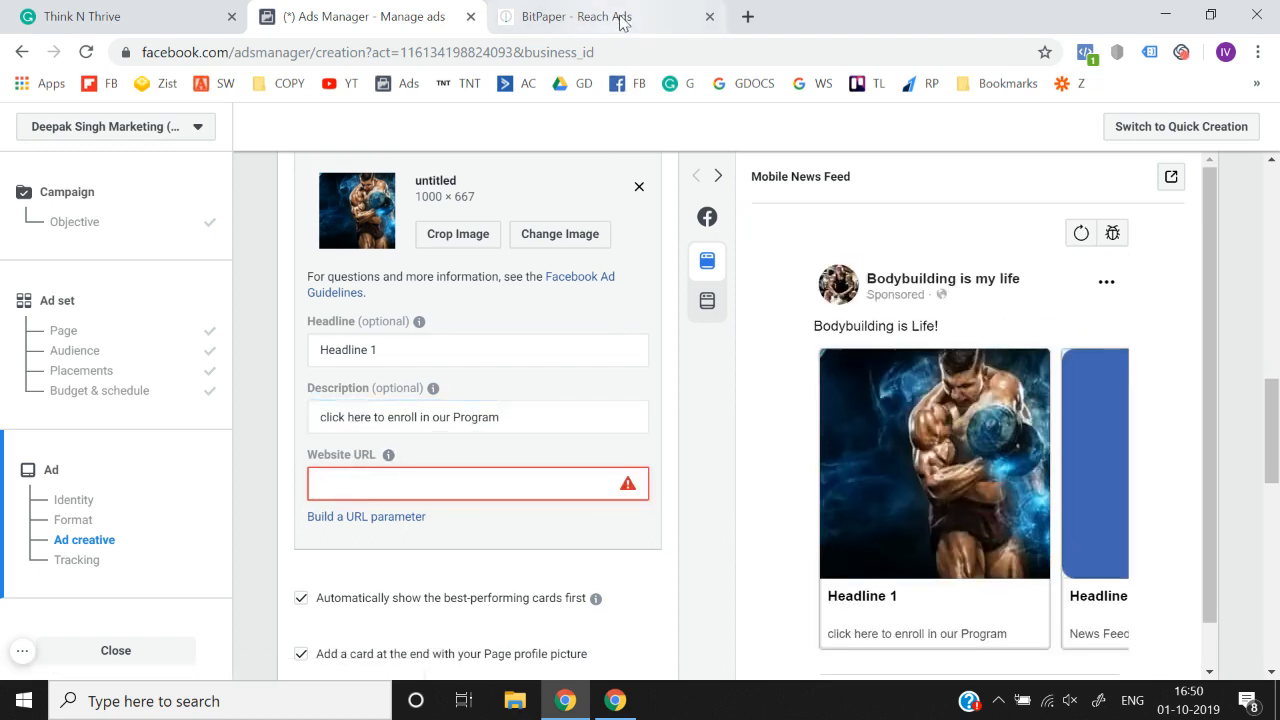
{"action": "type", "text": "thinknthrive.in"}
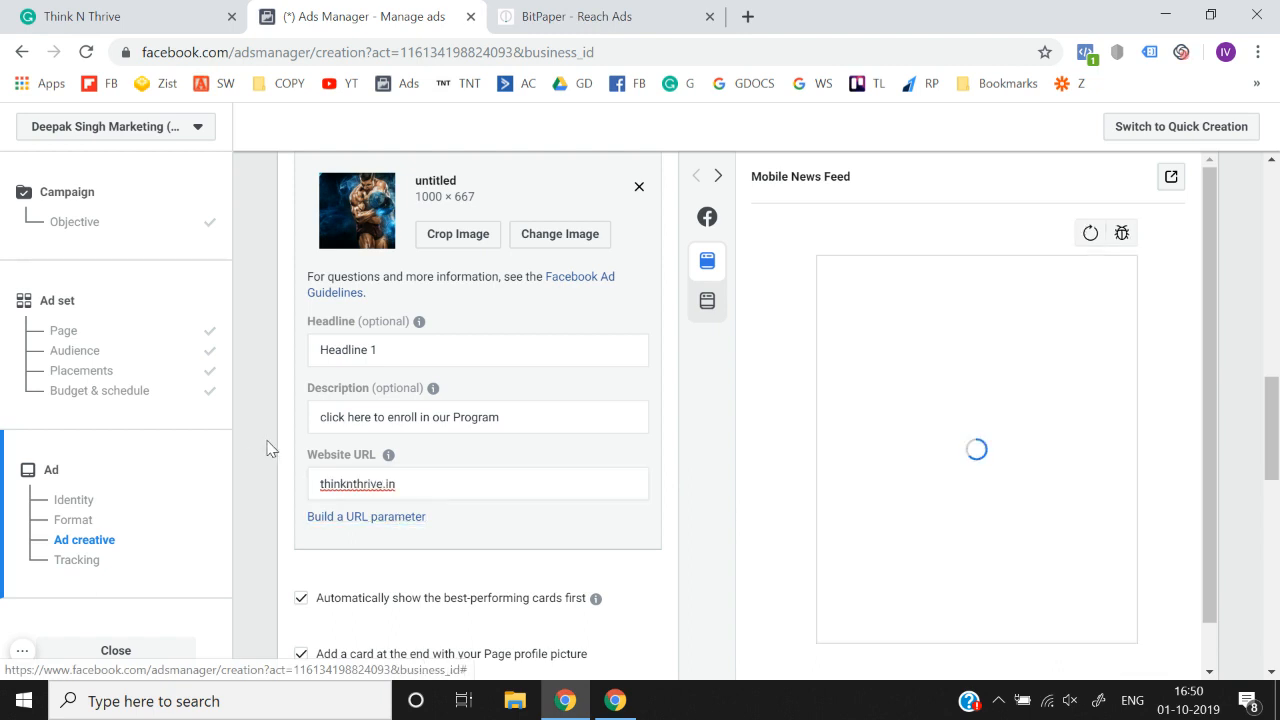
Replace the ad's primary text with "If you are looking to live a life you have always dreamt of then this is...."
{"action": "scroll", "coordinate": [267, 448], "scroll_direction": "down", "scroll_amount": 1}
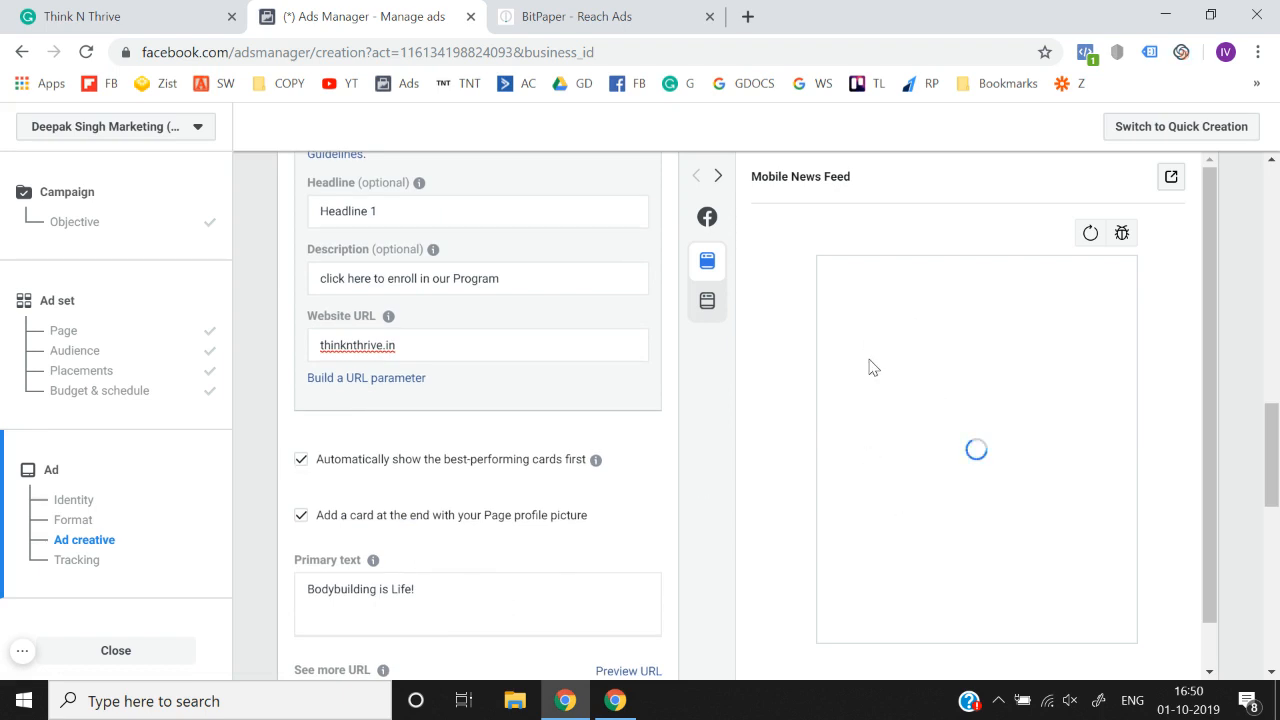
{"action": "left_click", "coordinate": [467, 587]}
{"action": "key", "text": "ctrl+a"}
{"action": "type", "text": "If you are lo"}
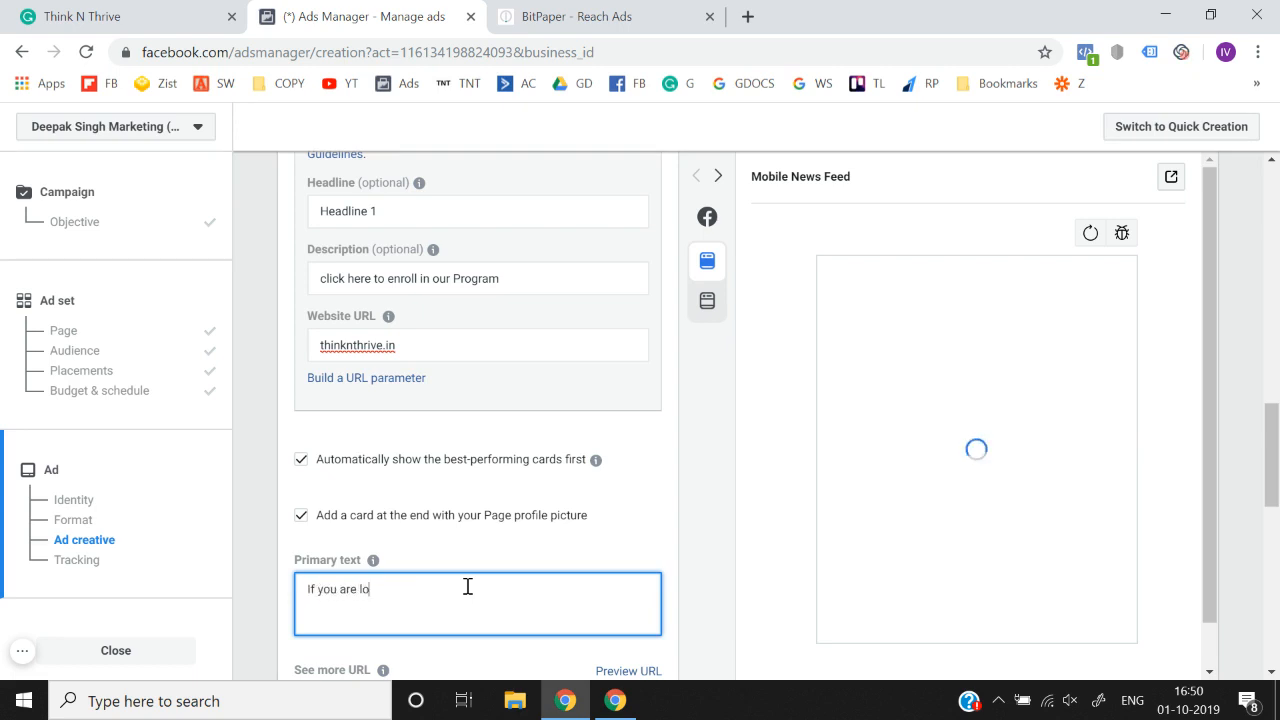
{"action": "type", "text": "oking to"}
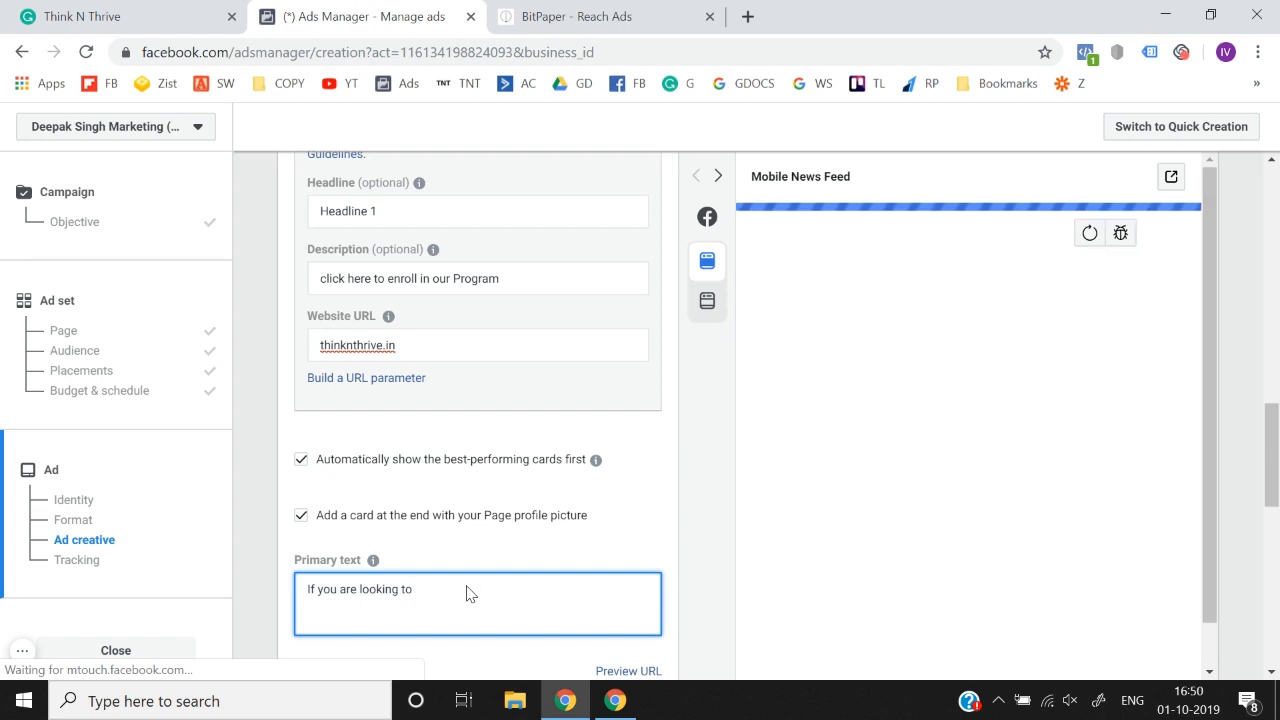
{"action": "type", "text": " live a life you h"}
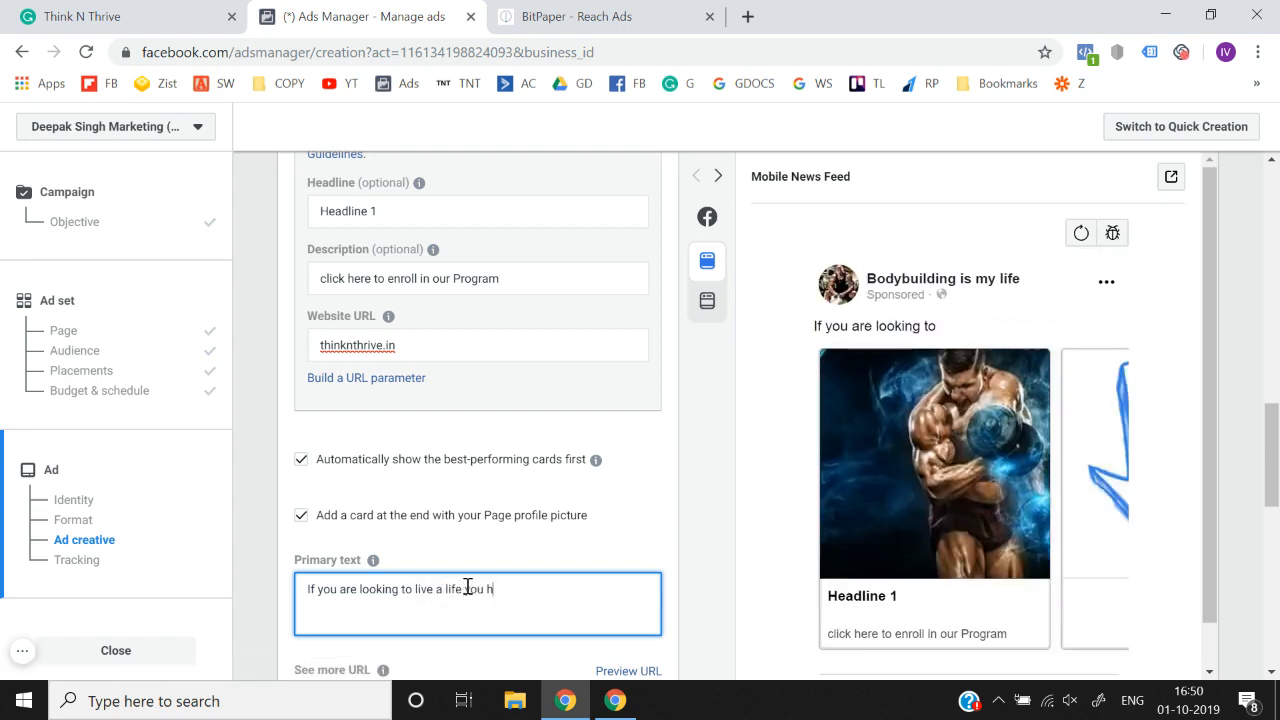
{"action": "type", "text": "ave always dream"}
{"action": "key", "text": "BackSpace"}
{"action": "type", "text": "tmt of then"}
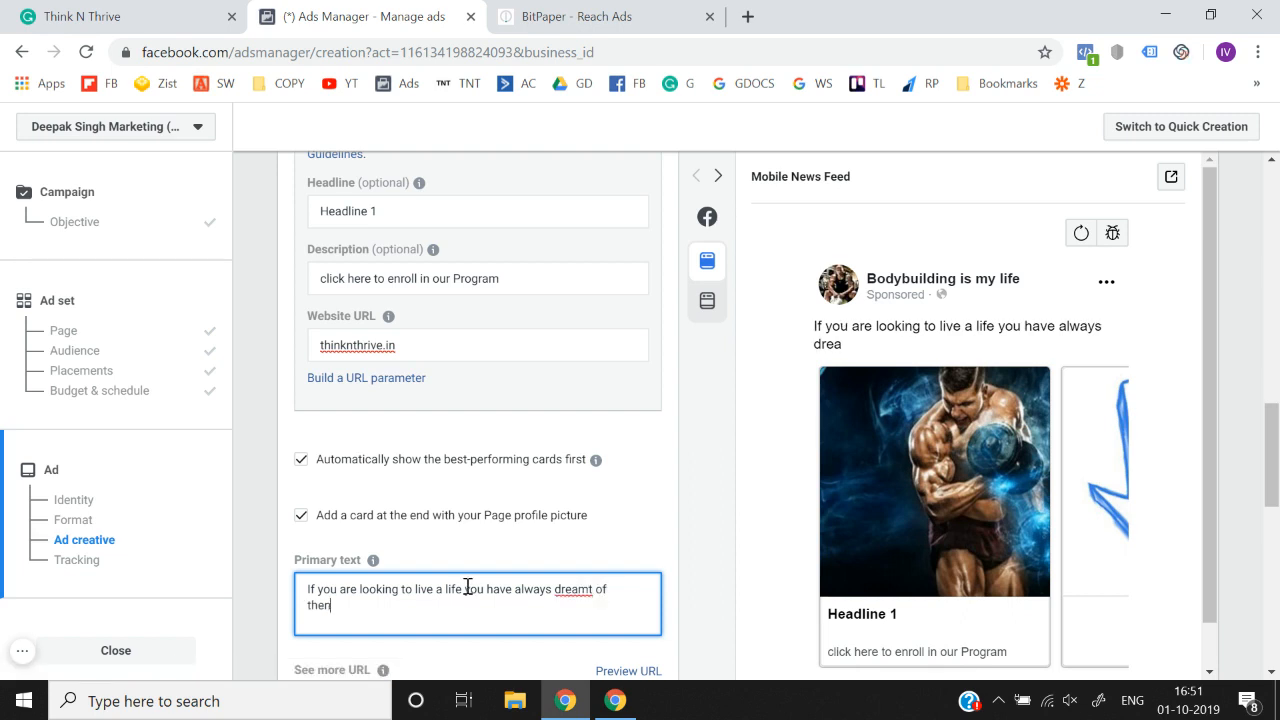
{"action": "type", "text": " this "}
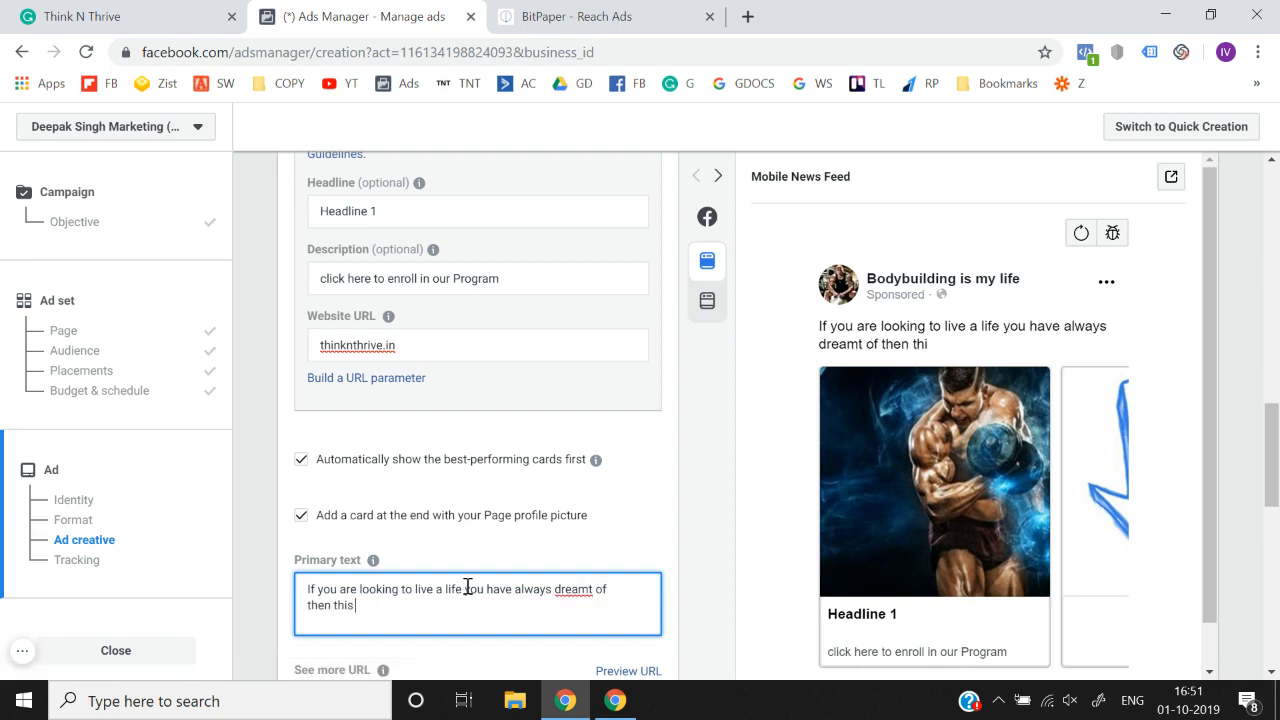
{"action": "type", "text": "is...."}
{"action": "left_click", "coordinate": [234, 479]}
Set the ad's call to action to Learn More
{"action": "scroll", "coordinate": [245, 498], "scroll_direction": "down", "scroll_amount": 1}
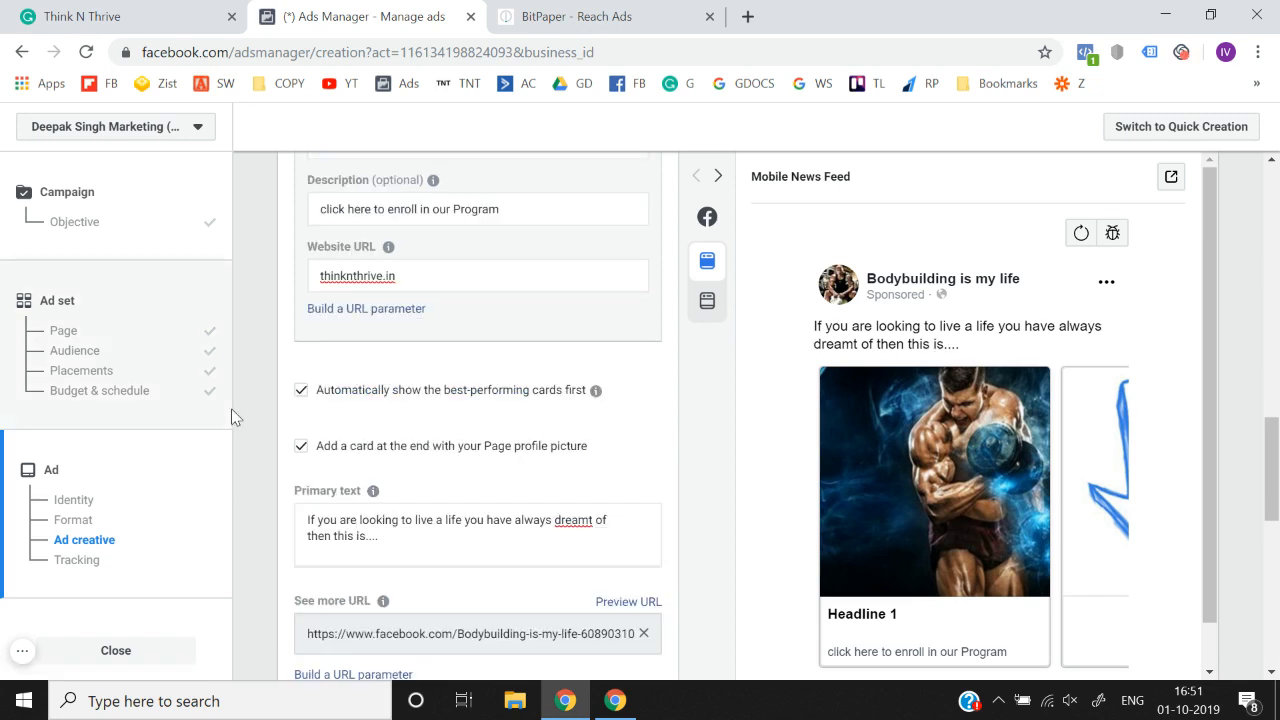
{"action": "scroll", "coordinate": [242, 423], "scroll_direction": "down", "scroll_amount": 3}
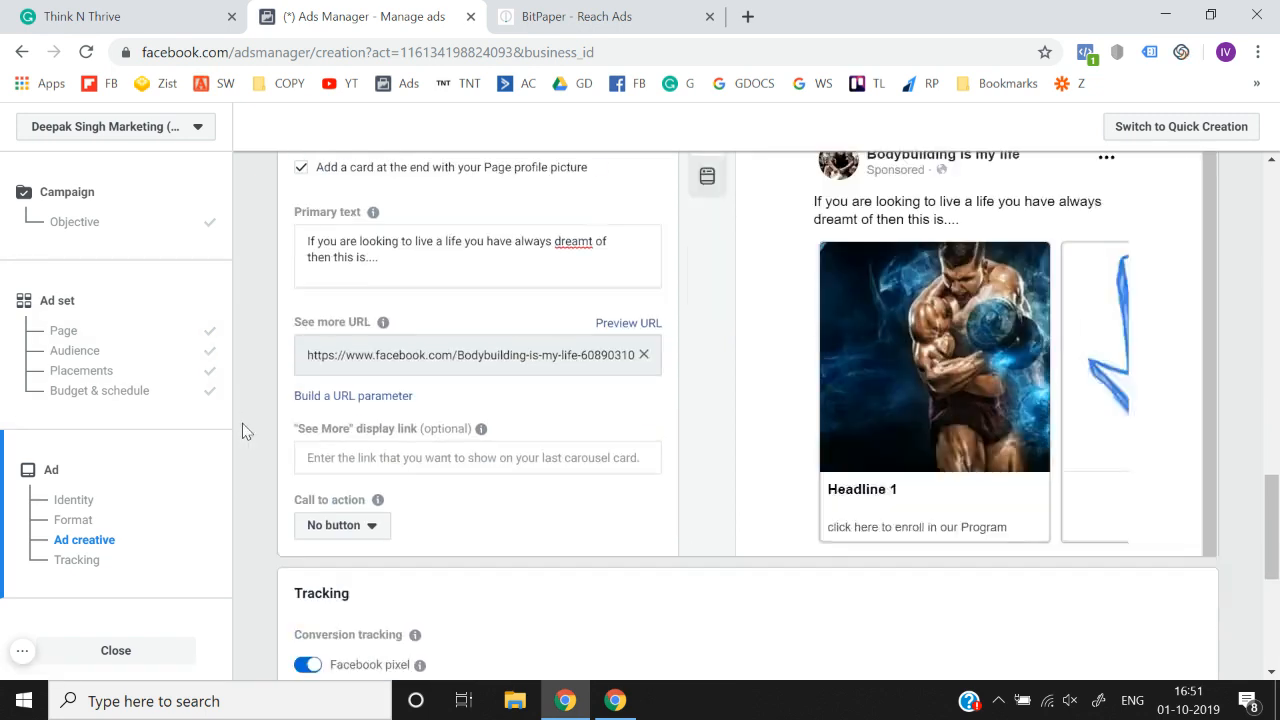
{"action": "left_click", "coordinate": [347, 525]}
{"action": "scroll", "coordinate": [360, 414], "scroll_direction": "down", "scroll_amount": 2}
{"action": "scroll", "coordinate": [362, 414], "scroll_direction": "up", "scroll_amount": 2}
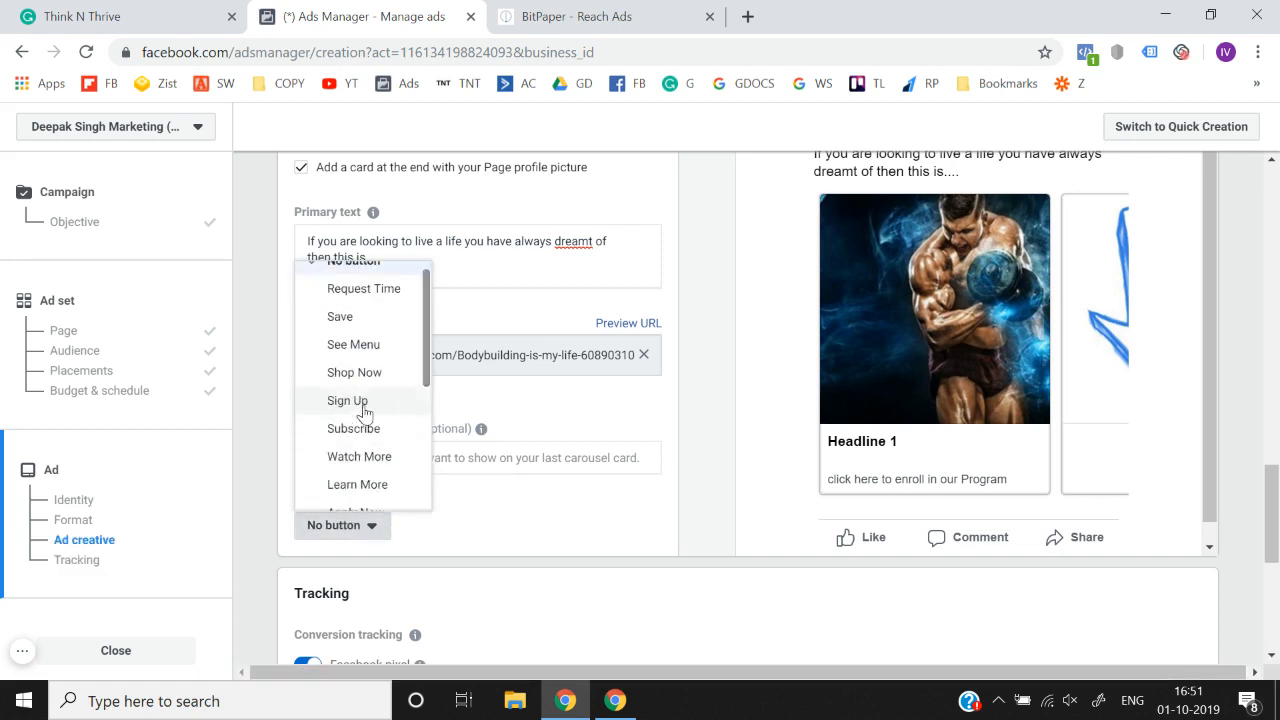
{"action": "scroll", "coordinate": [364, 414], "scroll_direction": "down", "scroll_amount": 2}
{"action": "scroll", "coordinate": [372, 490], "scroll_direction": "down", "scroll_amount": 2}
{"action": "scroll", "coordinate": [374, 494], "scroll_direction": "down", "scroll_amount": 1}
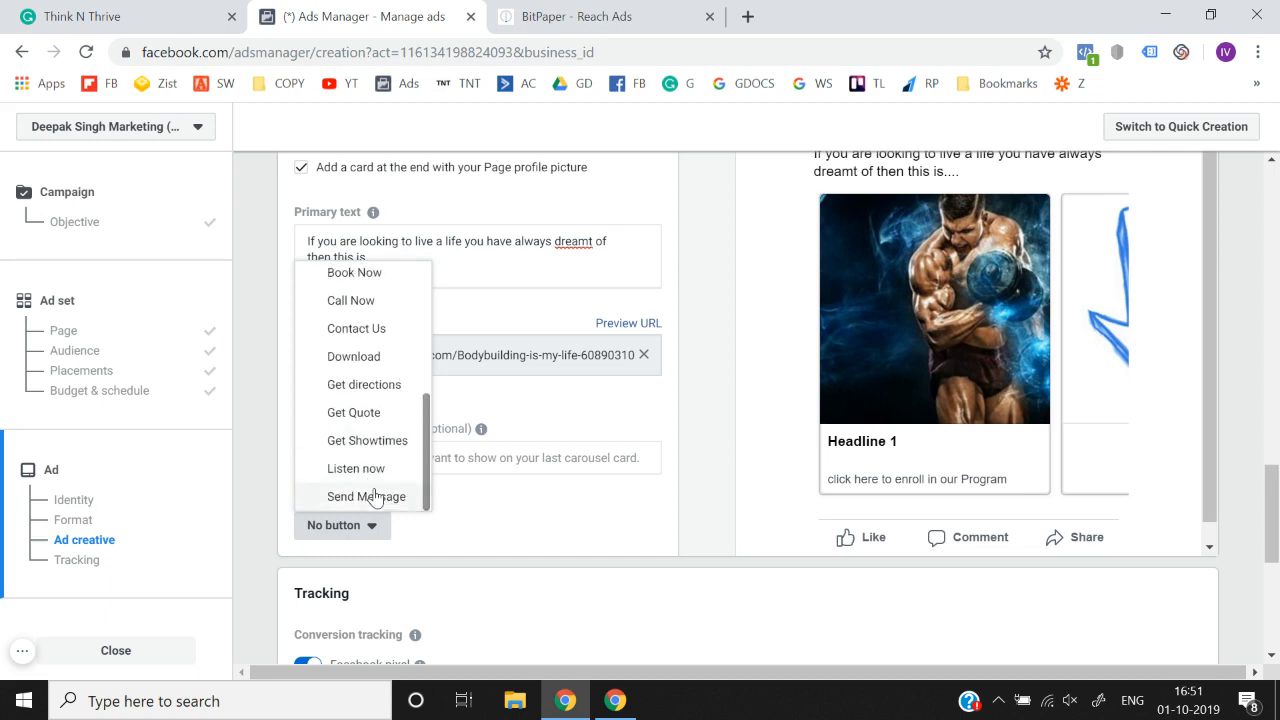
{"action": "scroll", "coordinate": [372, 492], "scroll_direction": "up", "scroll_amount": 3}
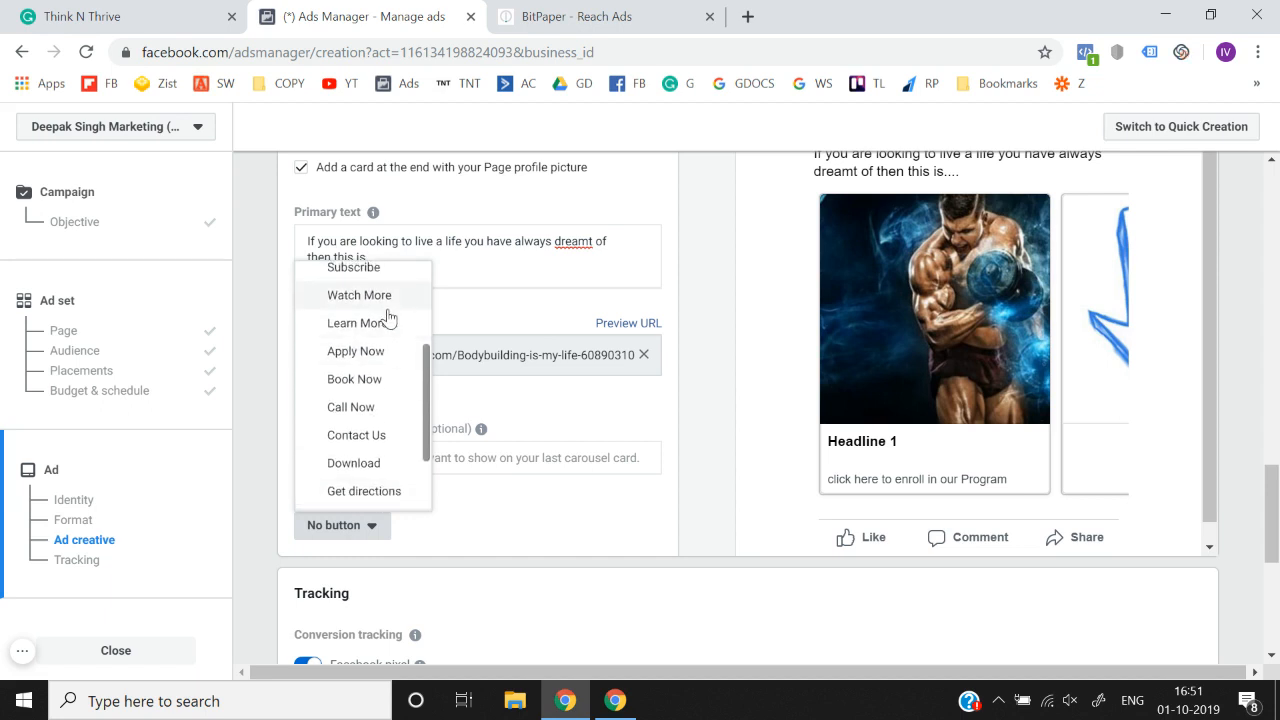
{"action": "left_click", "coordinate": [389, 322]}
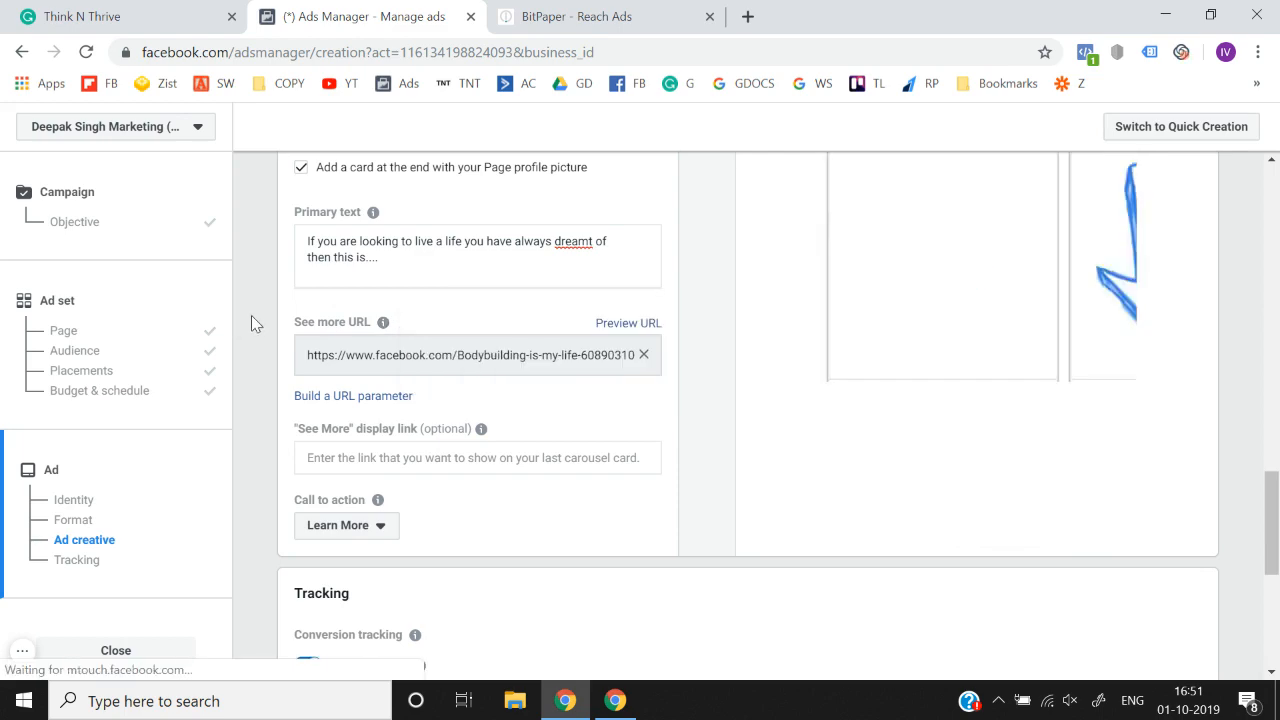
Examine the ad preview, the fields of the second and third carousel cards, and the tracking settings
{"action": "scroll", "coordinate": [393, 303], "scroll_direction": "up", "scroll_amount": 1}
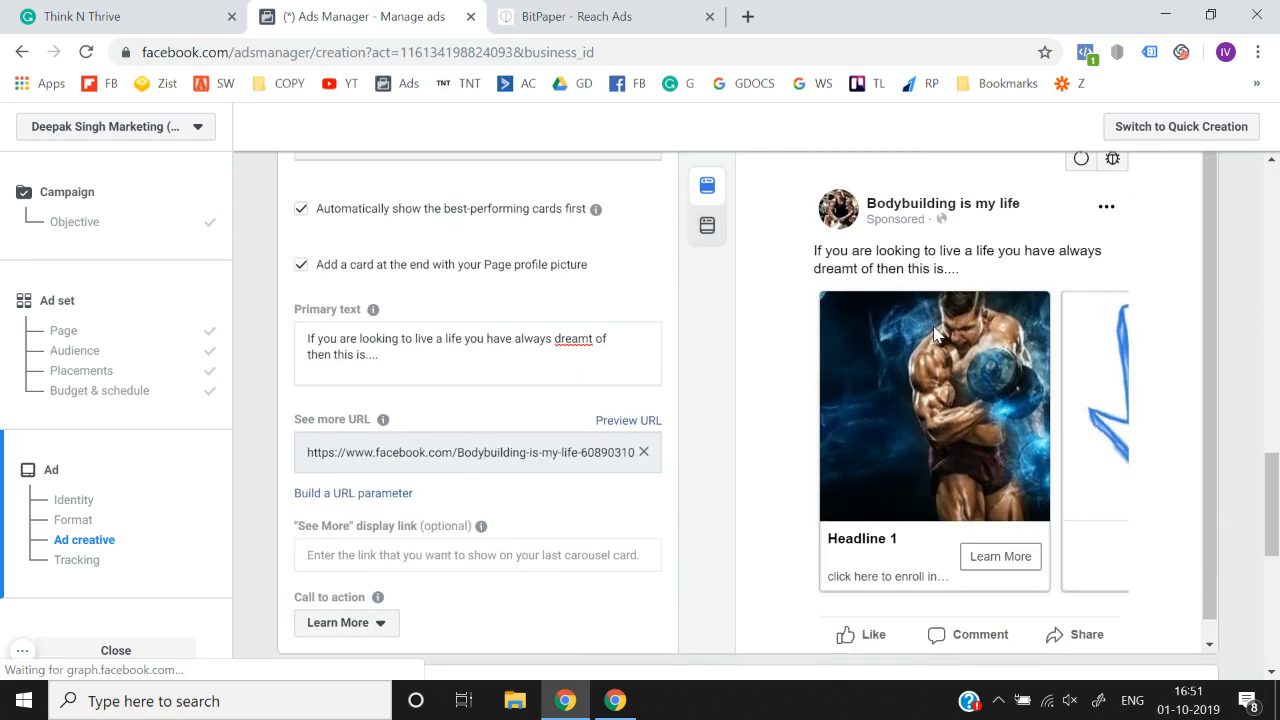
{"action": "scroll", "coordinate": [393, 308], "scroll_direction": "up", "scroll_amount": 7}
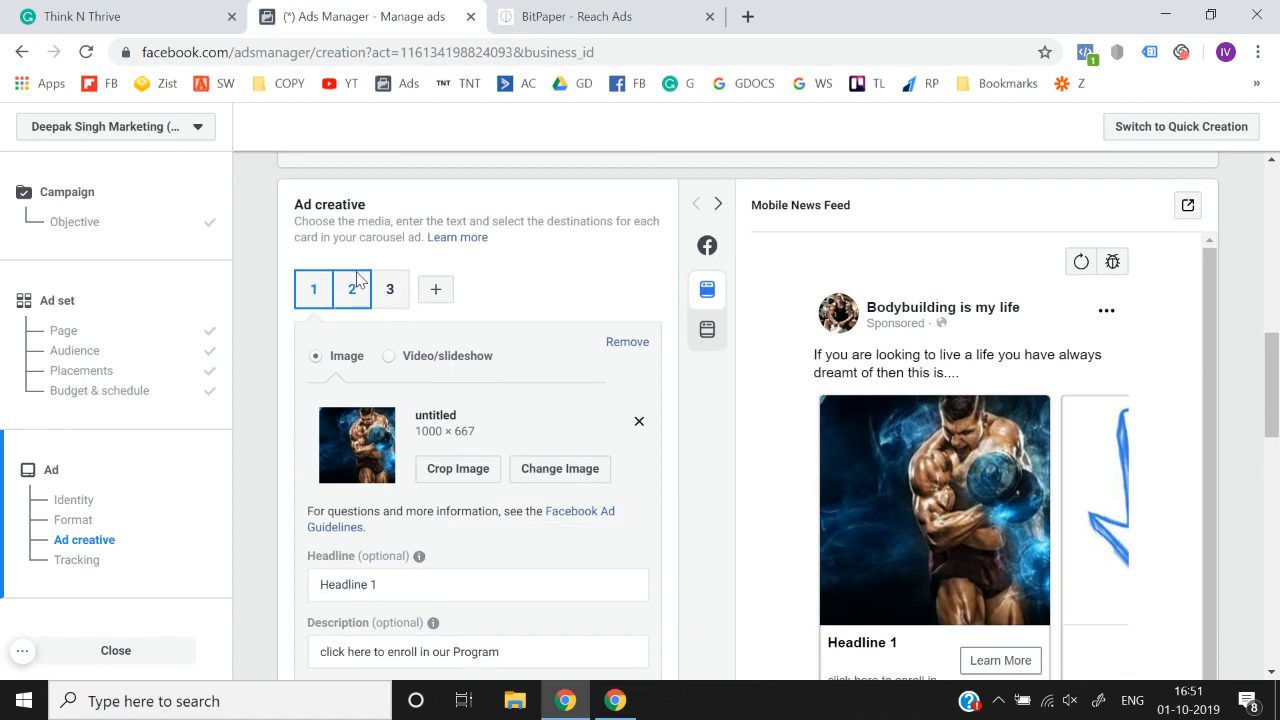
{"action": "left_click", "coordinate": [355, 287]}
{"action": "scroll", "coordinate": [270, 435], "scroll_direction": "down", "scroll_amount": 2}
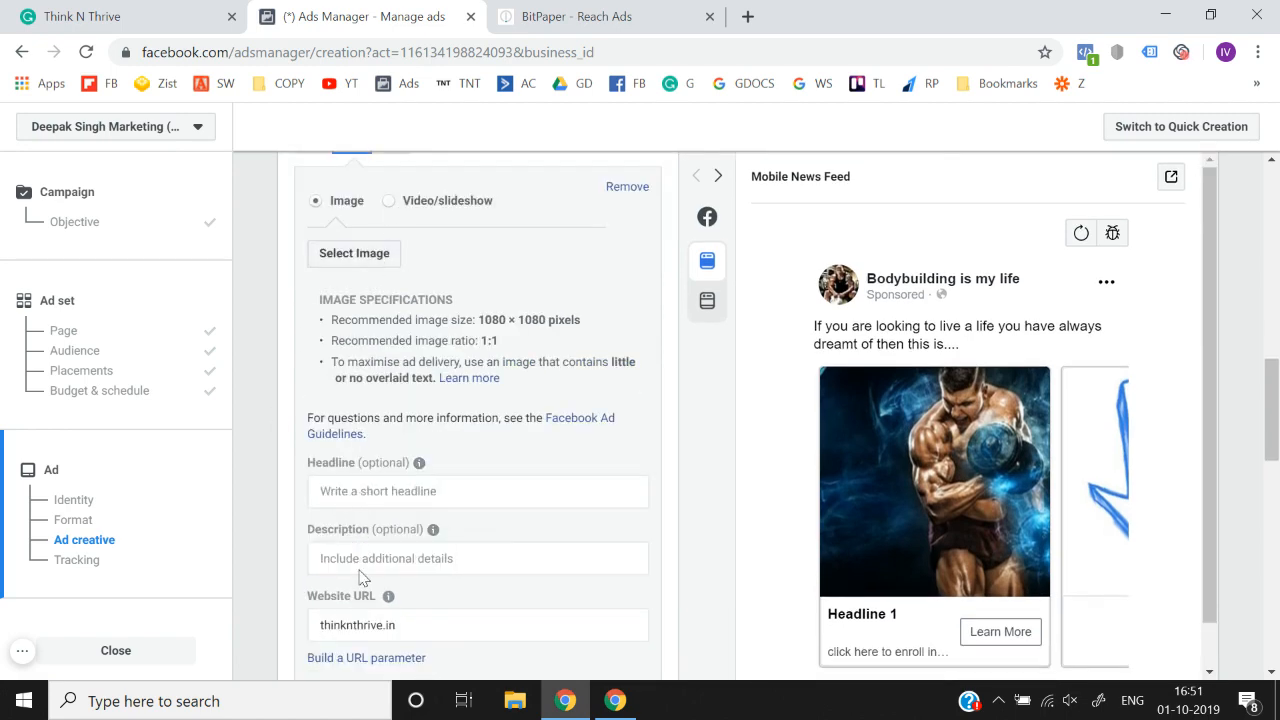
{"action": "scroll", "coordinate": [358, 578], "scroll_direction": "down", "scroll_amount": 2}
{"action": "scroll", "coordinate": [362, 578], "scroll_direction": "up", "scroll_amount": 6}
{"action": "left_click", "coordinate": [396, 488]}
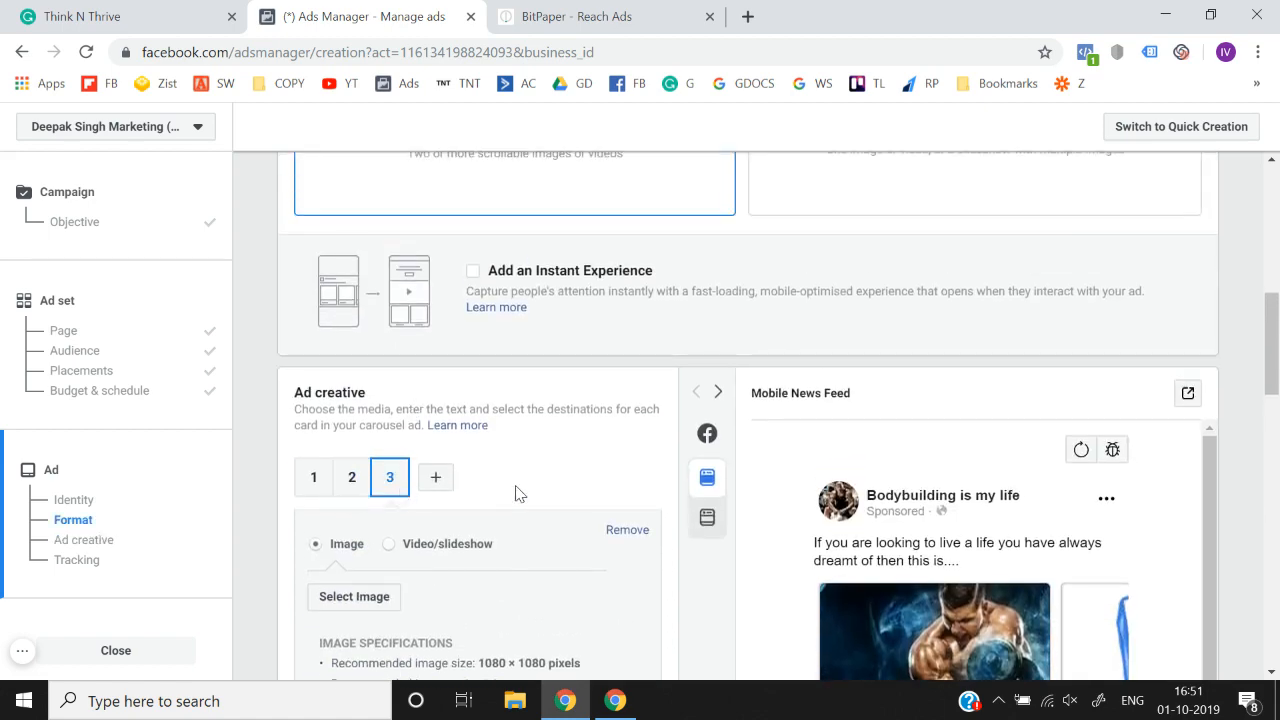
{"action": "scroll", "coordinate": [515, 485], "scroll_direction": "down", "scroll_amount": 10}
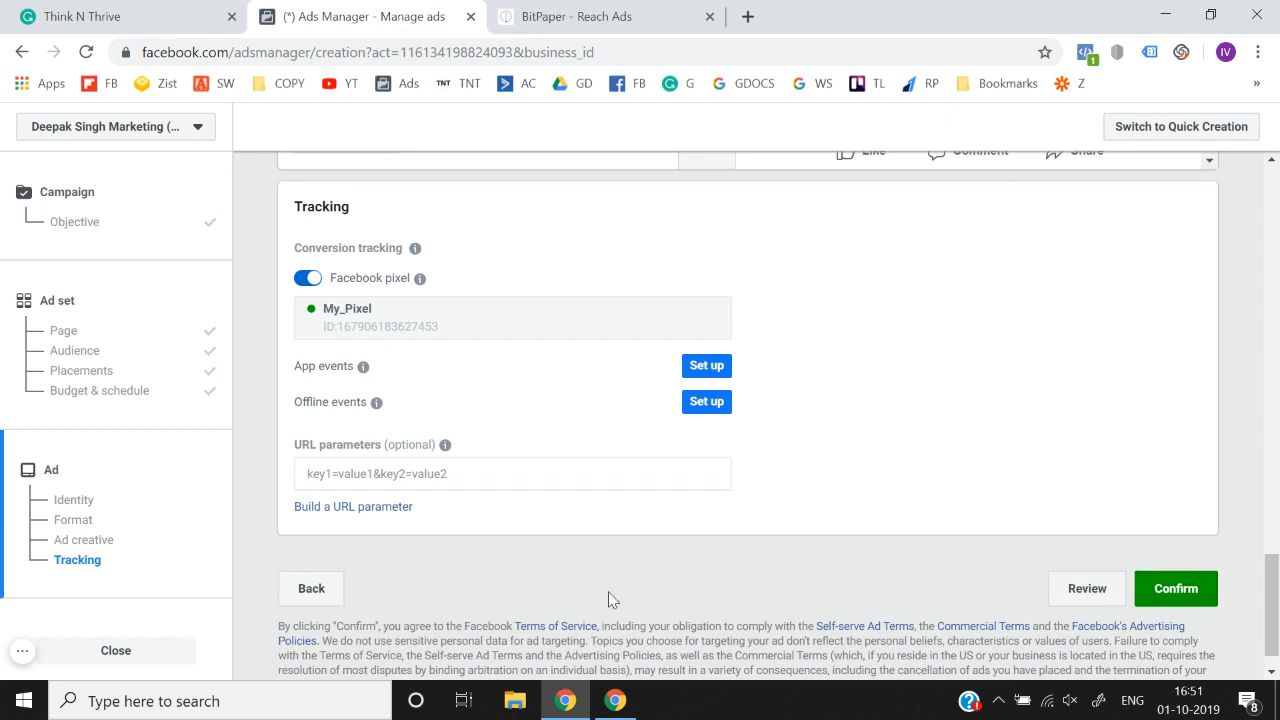
{"action": "scroll", "coordinate": [608, 591], "scroll_direction": "up", "scroll_amount": 10}
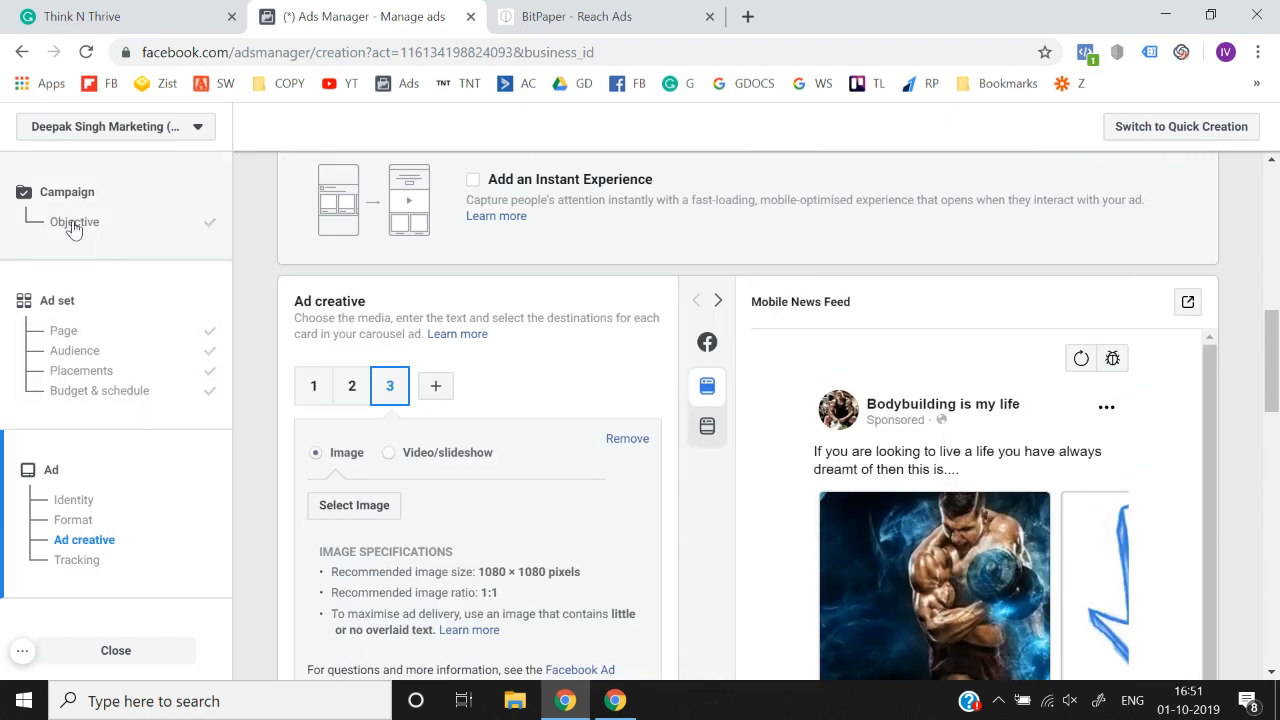
Review the campaign's Reach objective, name, split test and budget optimisation settings
{"action": "left_click", "coordinate": [73, 224]}
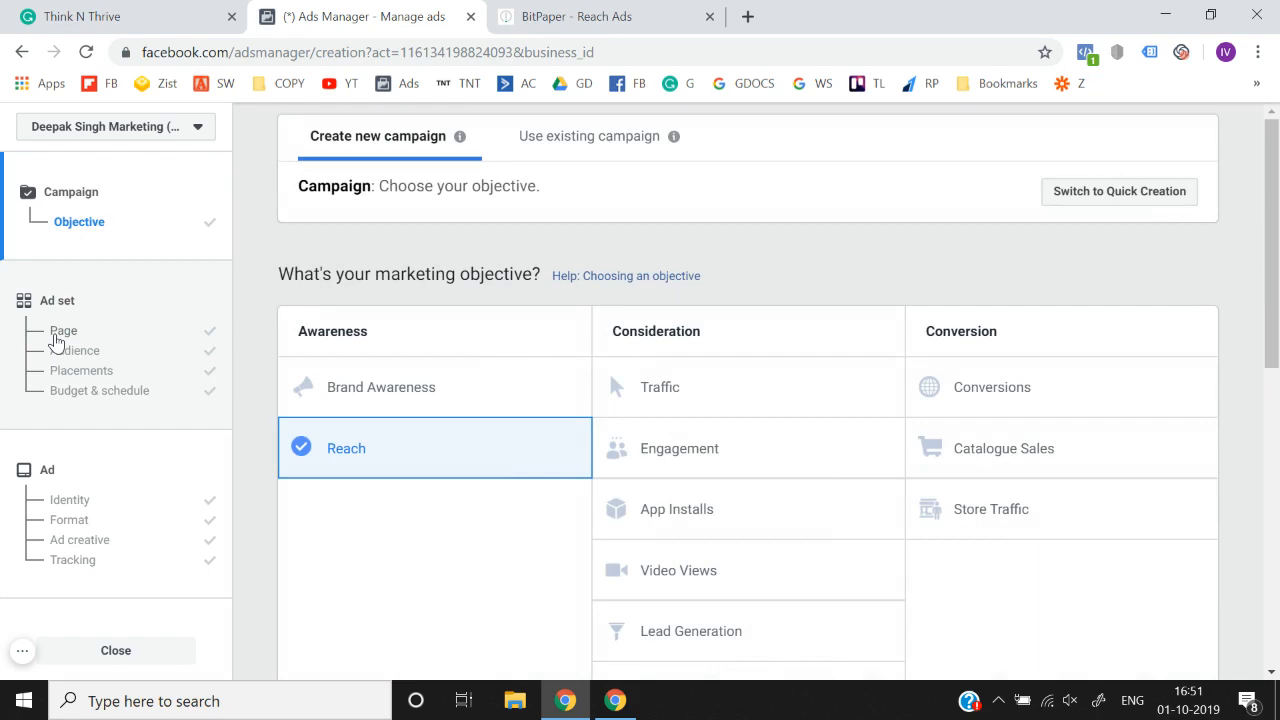
{"action": "left_click", "coordinate": [56, 338]}
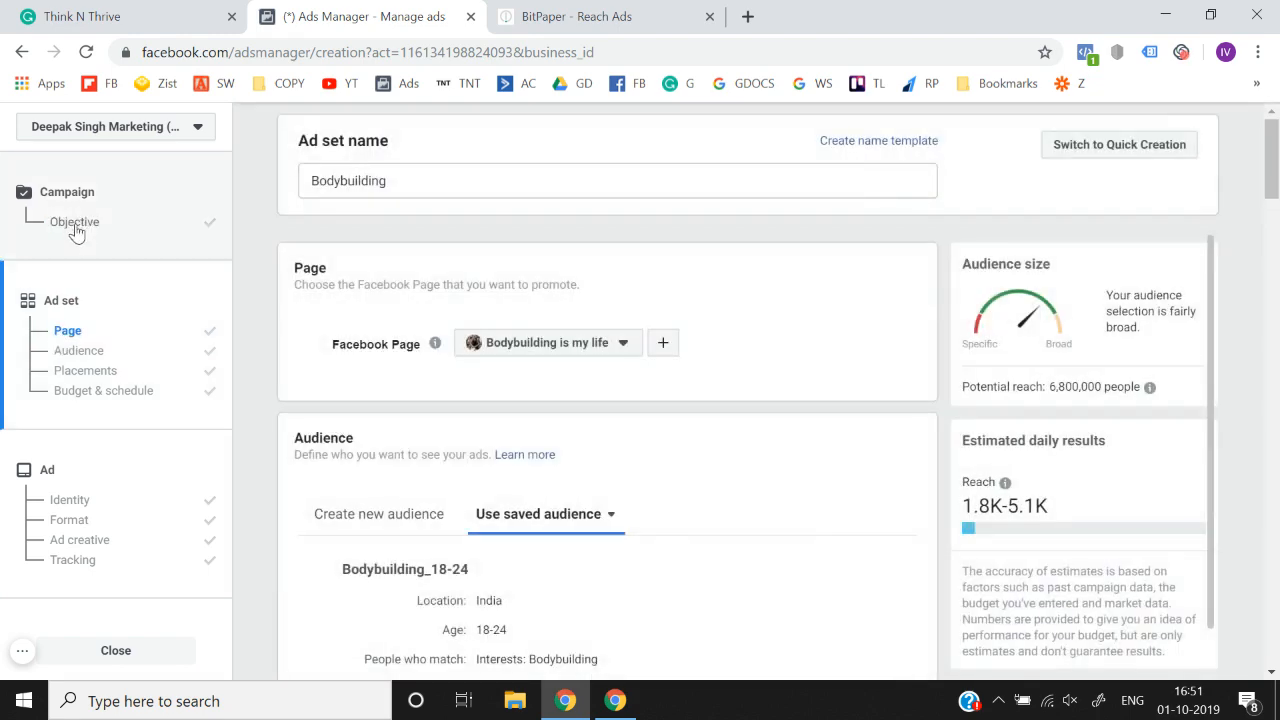
{"action": "left_click", "coordinate": [76, 224]}
{"action": "scroll", "coordinate": [320, 444], "scroll_direction": "down", "scroll_amount": 4}
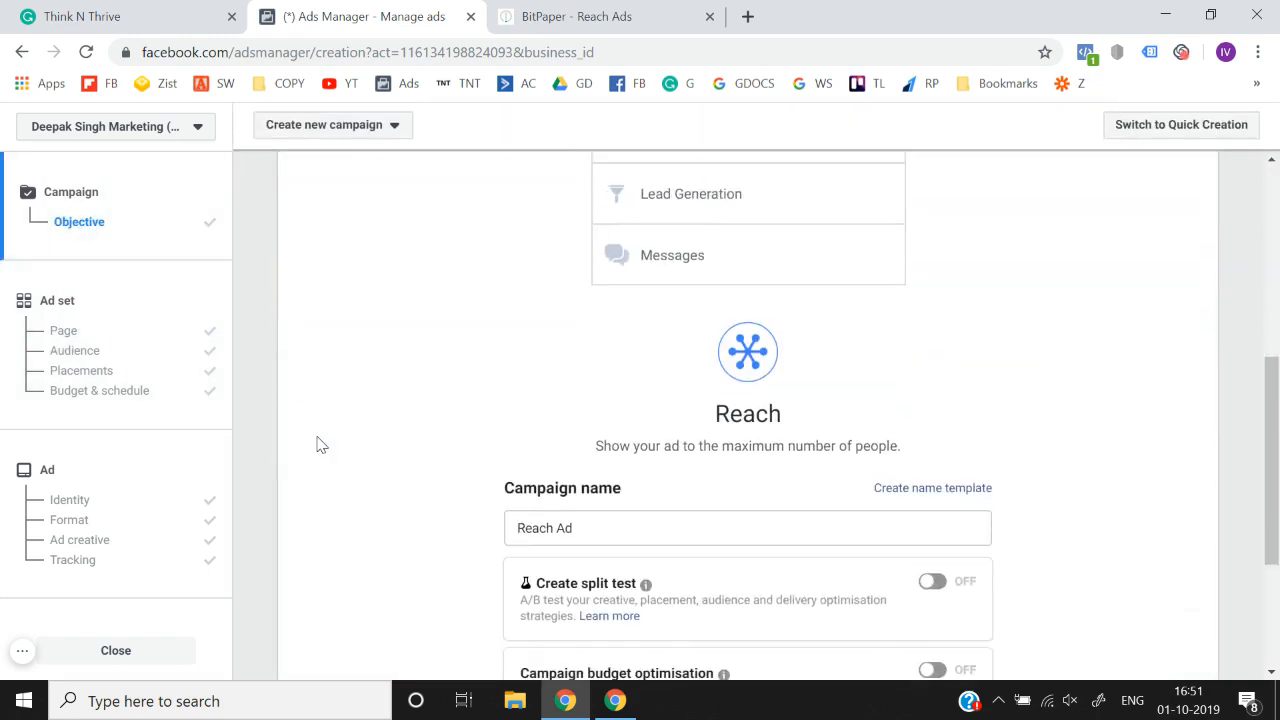
{"action": "scroll", "coordinate": [320, 444], "scroll_direction": "down", "scroll_amount": 2}
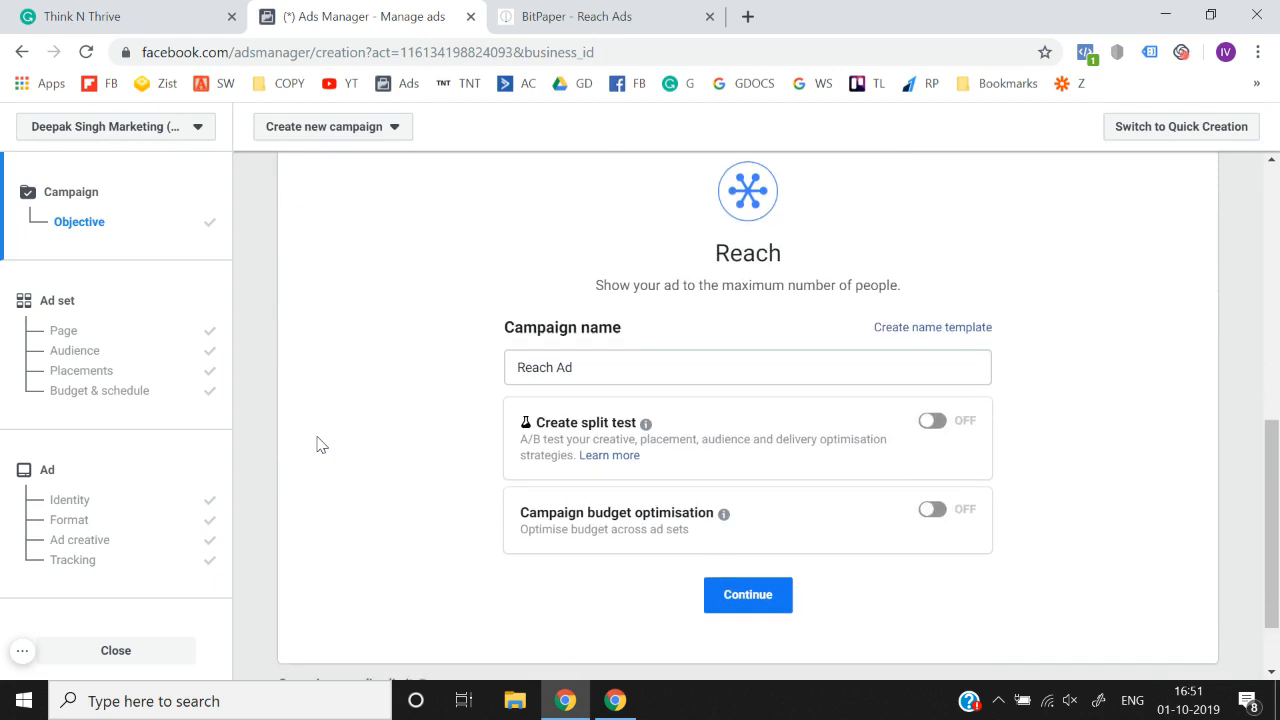
Examine the ad set's page, saved audience, placements, and budget and schedule settings
{"action": "left_click", "coordinate": [66, 332]}
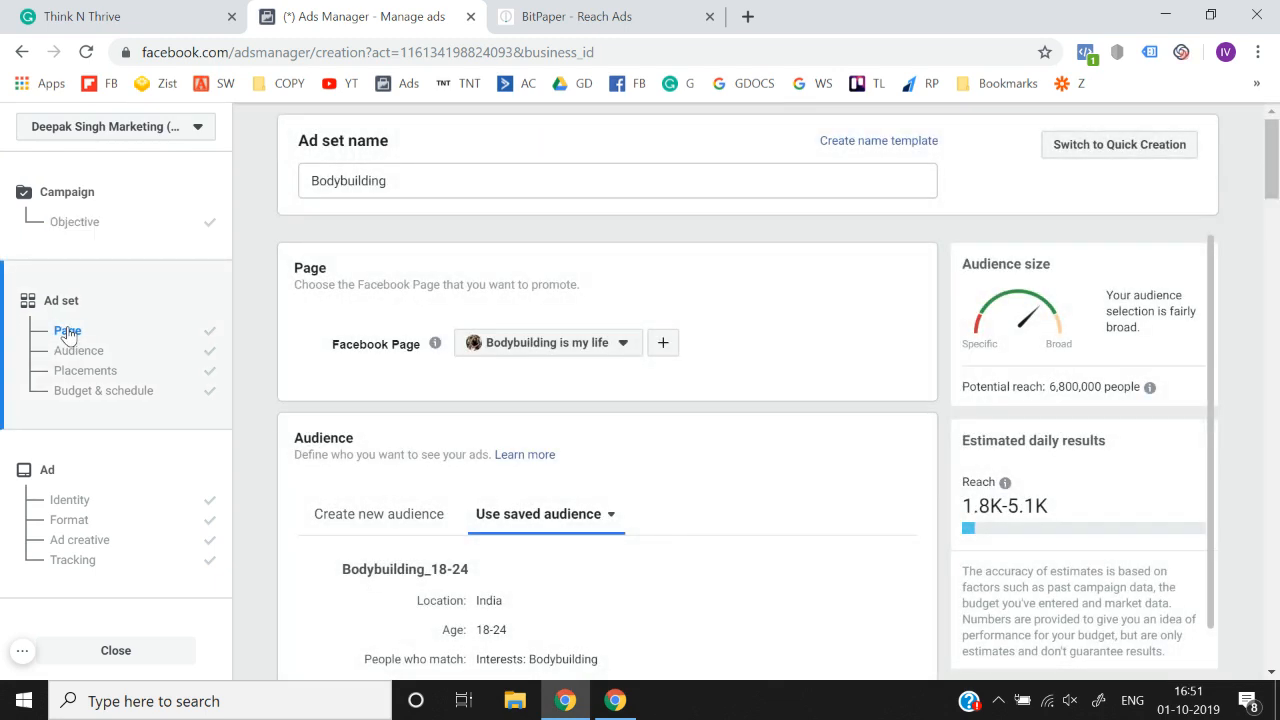
{"action": "scroll", "coordinate": [260, 411], "scroll_direction": "down", "scroll_amount": 6}
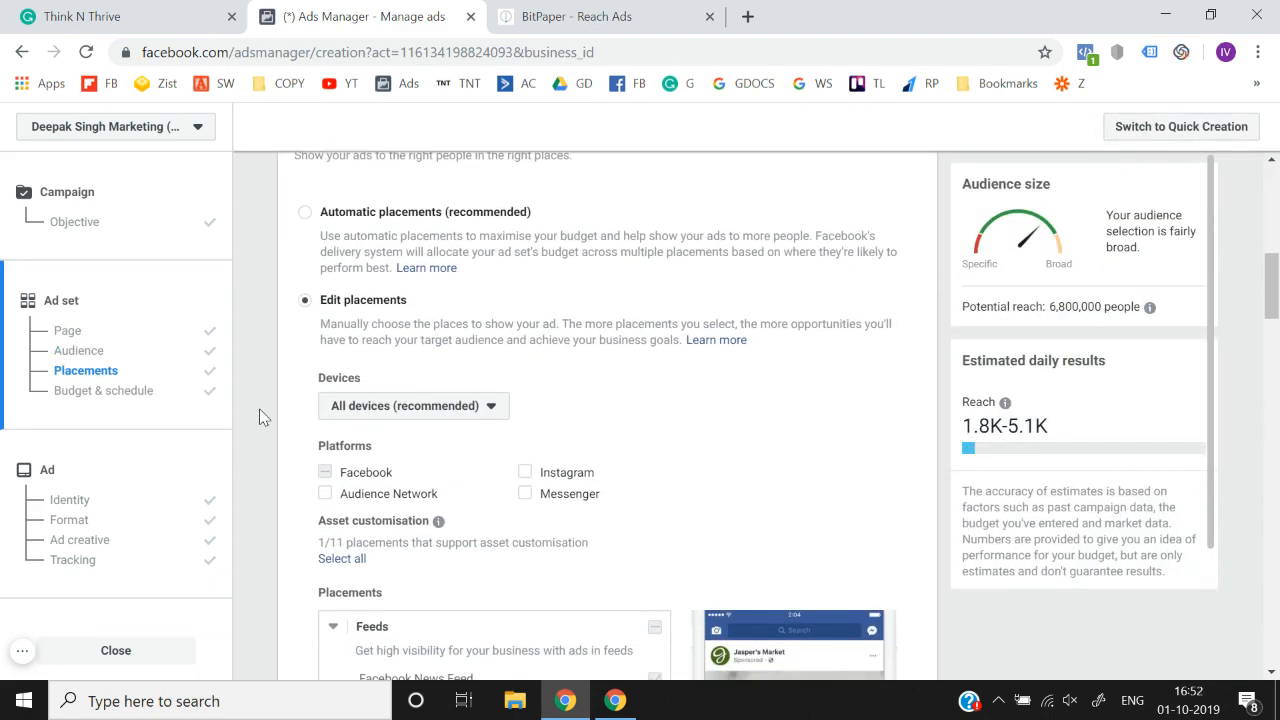
{"action": "scroll", "coordinate": [260, 416], "scroll_direction": "down", "scroll_amount": 10}
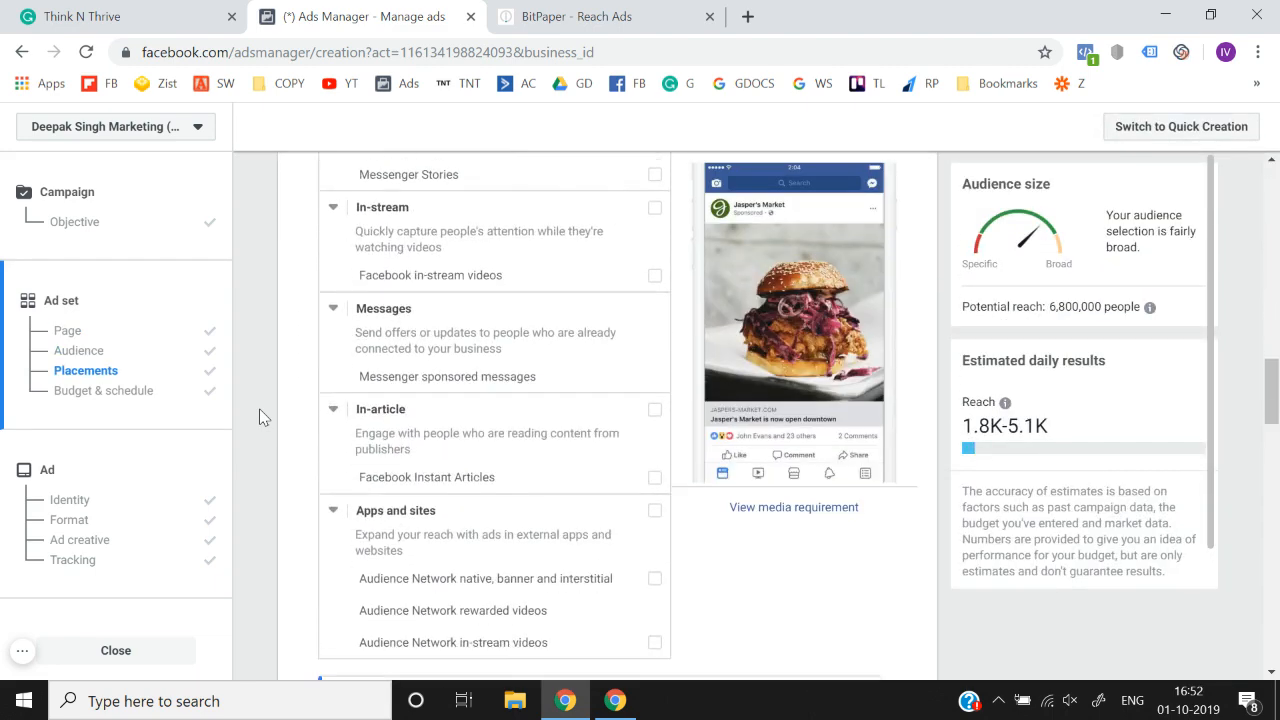
{"action": "scroll", "coordinate": [260, 416], "scroll_direction": "up", "scroll_amount": 4}
{"action": "scroll", "coordinate": [259, 417], "scroll_direction": "down", "scroll_amount": 7}
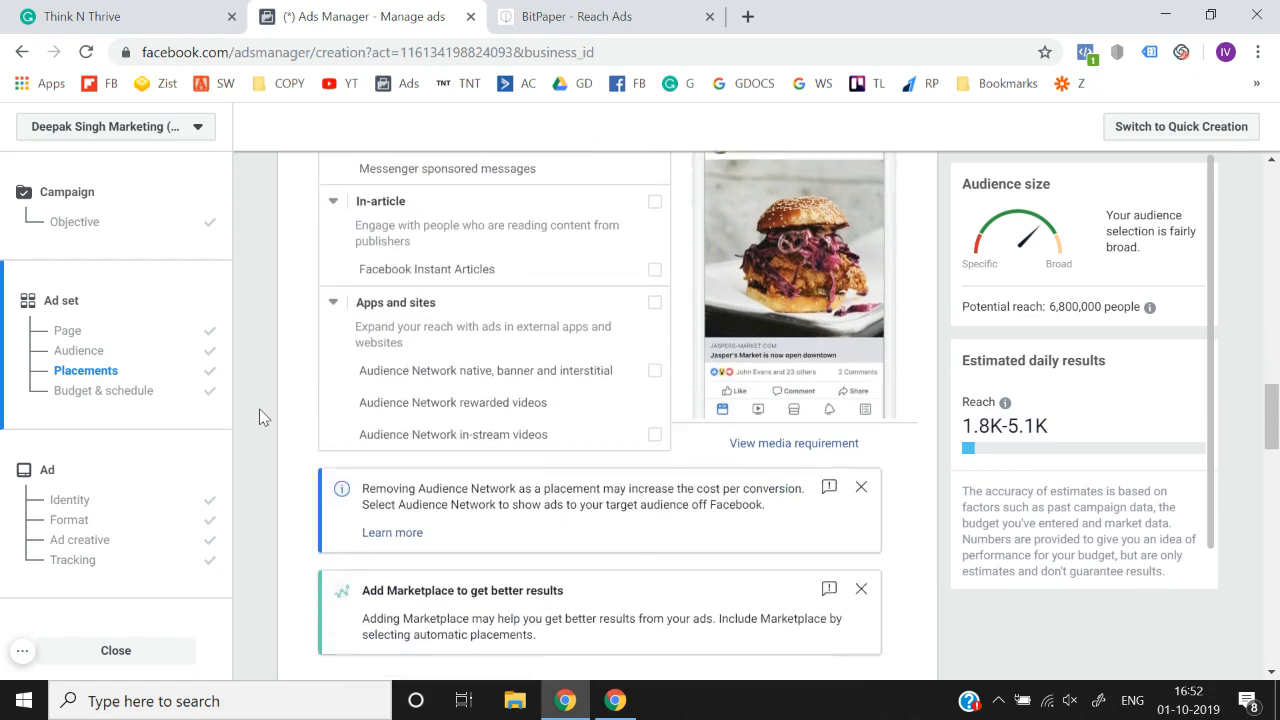
{"action": "scroll", "coordinate": [259, 417], "scroll_direction": "up", "scroll_amount": 20}
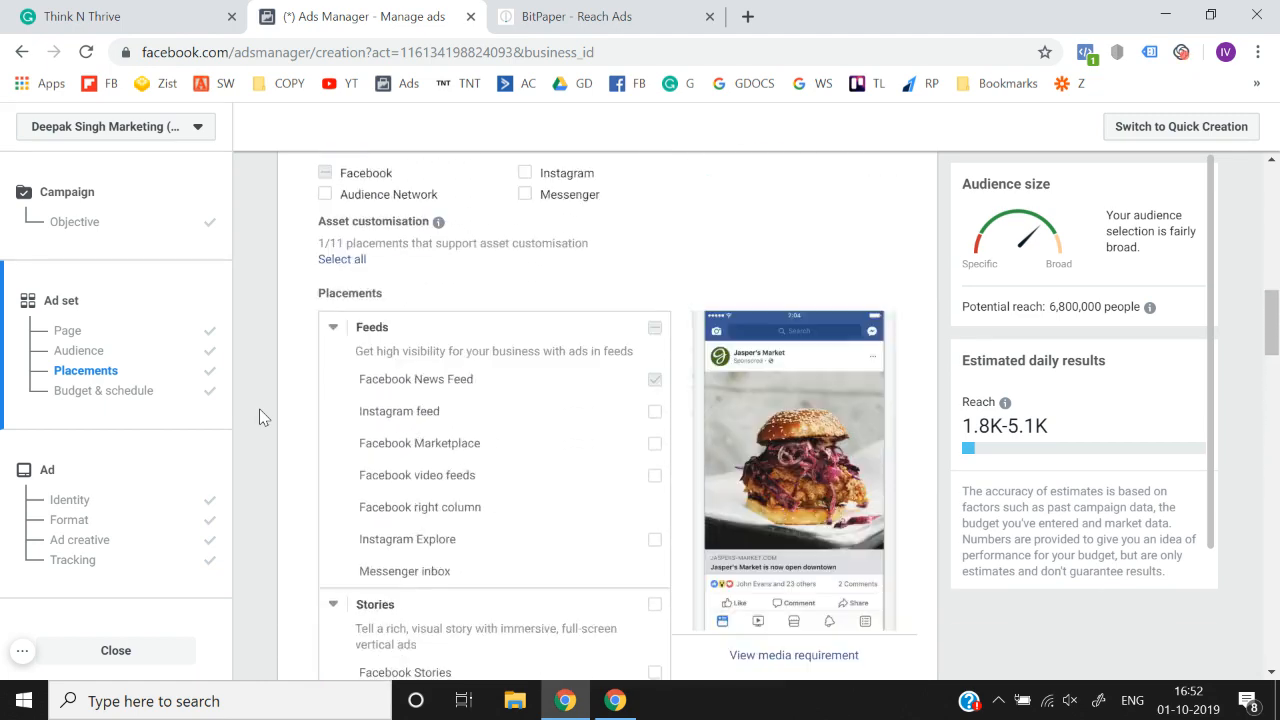
{"action": "scroll", "coordinate": [259, 417], "scroll_direction": "up", "scroll_amount": 1}
{"action": "scroll", "coordinate": [259, 417], "scroll_direction": "down", "scroll_amount": 3}
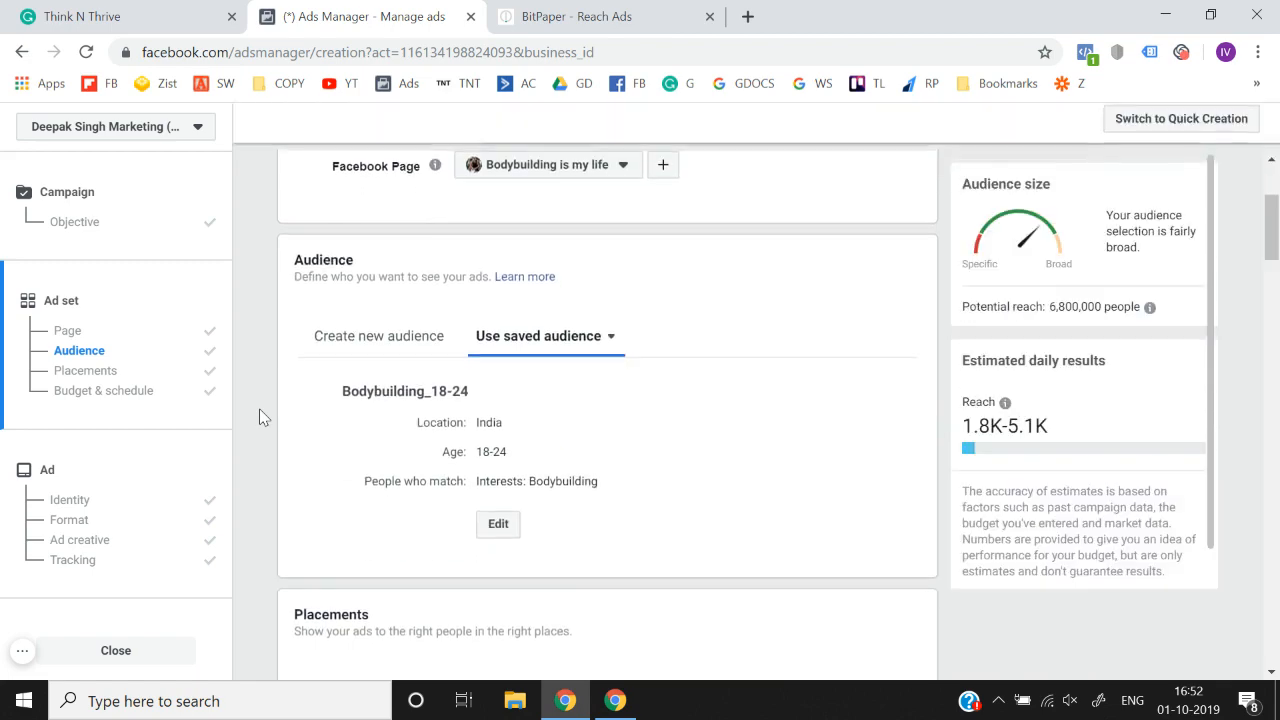
{"action": "scroll", "coordinate": [259, 417], "scroll_direction": "down", "scroll_amount": 15}
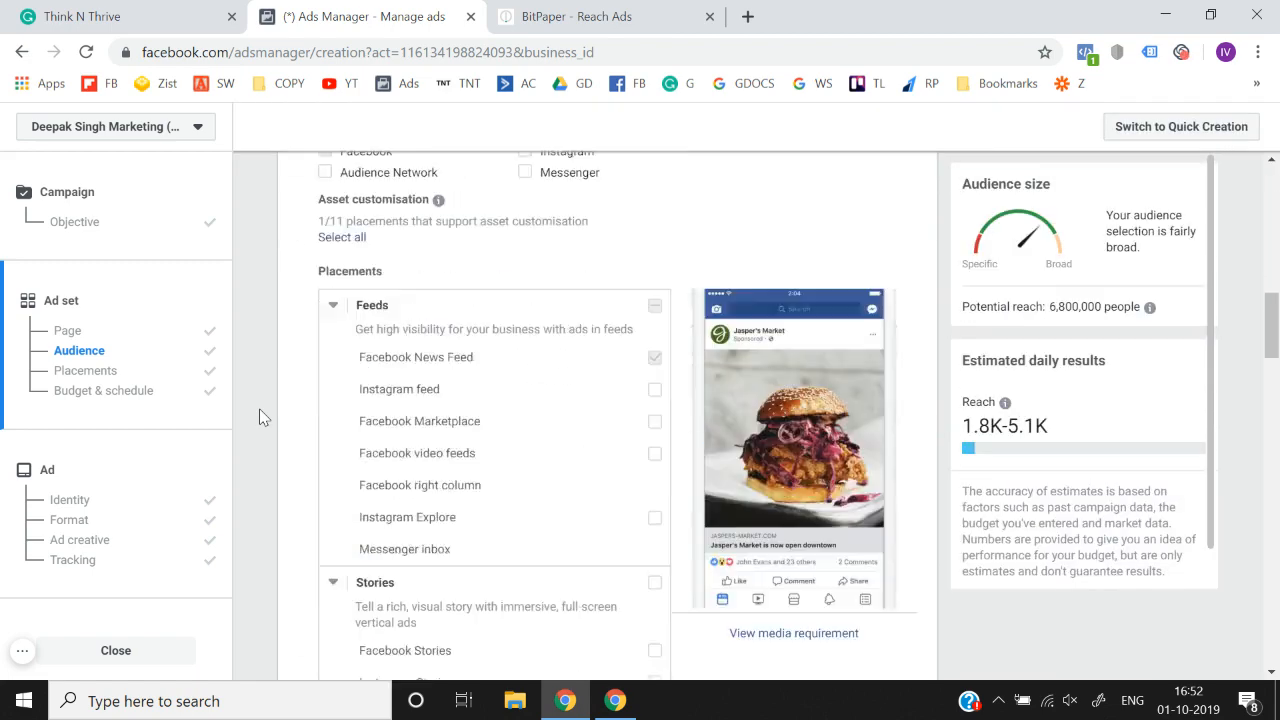
{"action": "scroll", "coordinate": [259, 417], "scroll_direction": "down", "scroll_amount": 5}
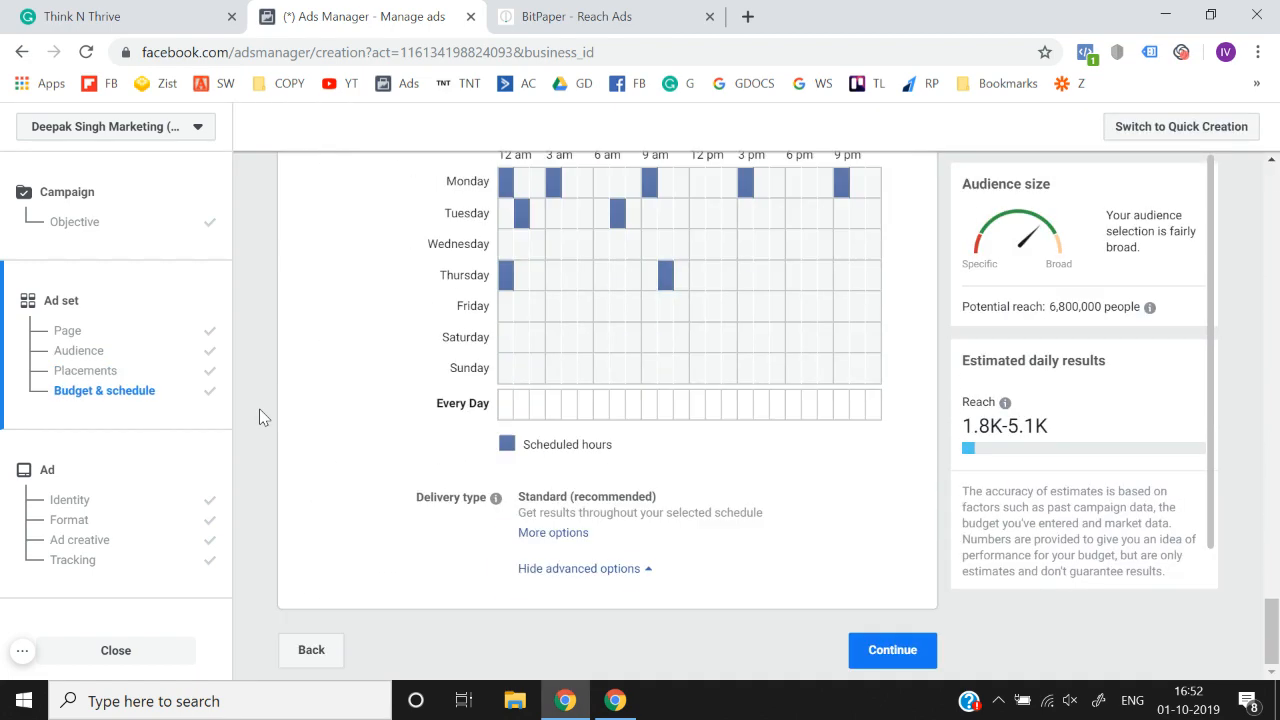
Examine the ad's format, carousel creative, preview, primary text, call to action and tracking settings
{"action": "left_click", "coordinate": [110, 508]}
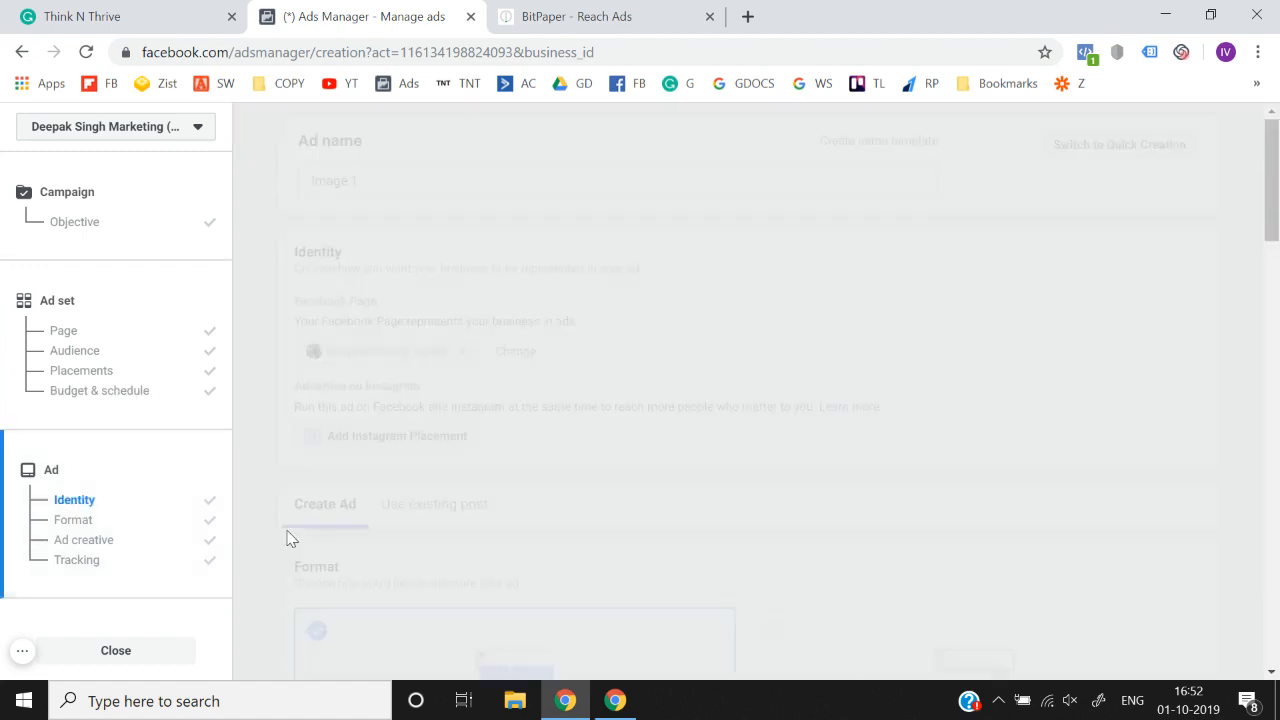
{"action": "scroll", "coordinate": [287, 536], "scroll_direction": "down", "scroll_amount": 6}
{"action": "scroll", "coordinate": [287, 536], "scroll_direction": "down", "scroll_amount": 1}
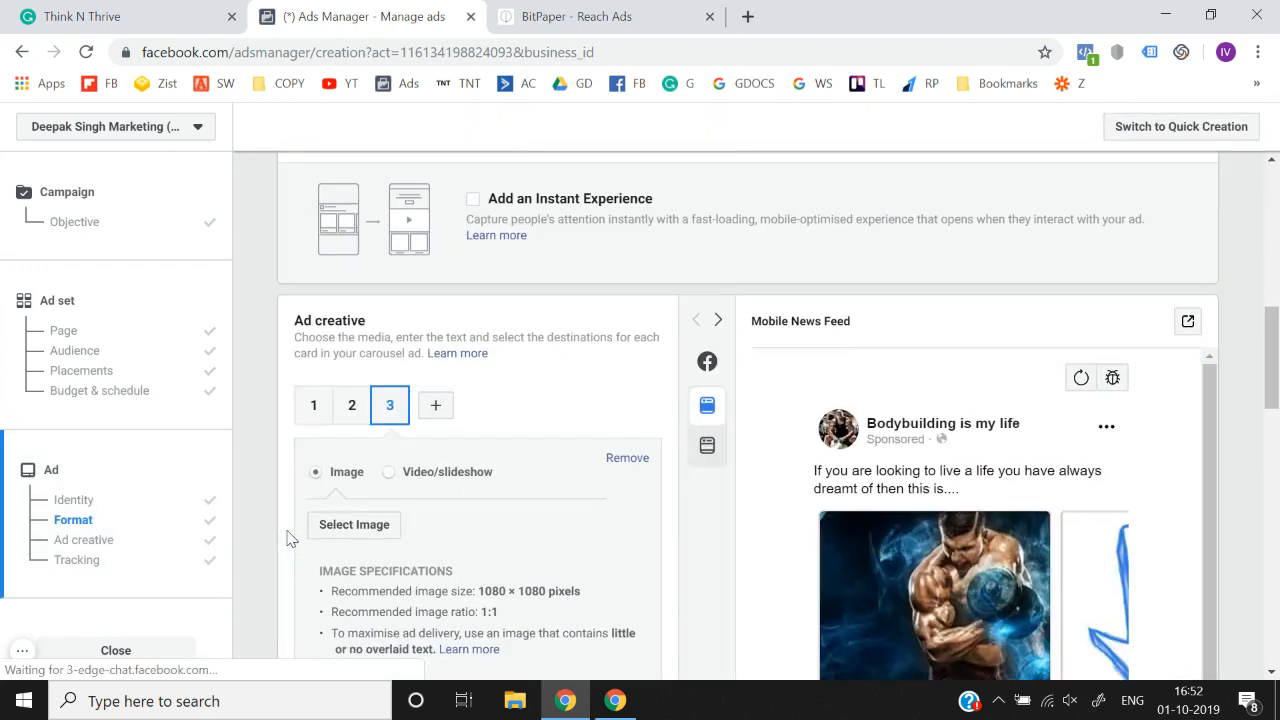
{"action": "scroll", "coordinate": [310, 537], "scroll_direction": "up", "scroll_amount": 4}
{"action": "scroll", "coordinate": [340, 537], "scroll_direction": "down", "scroll_amount": 4}
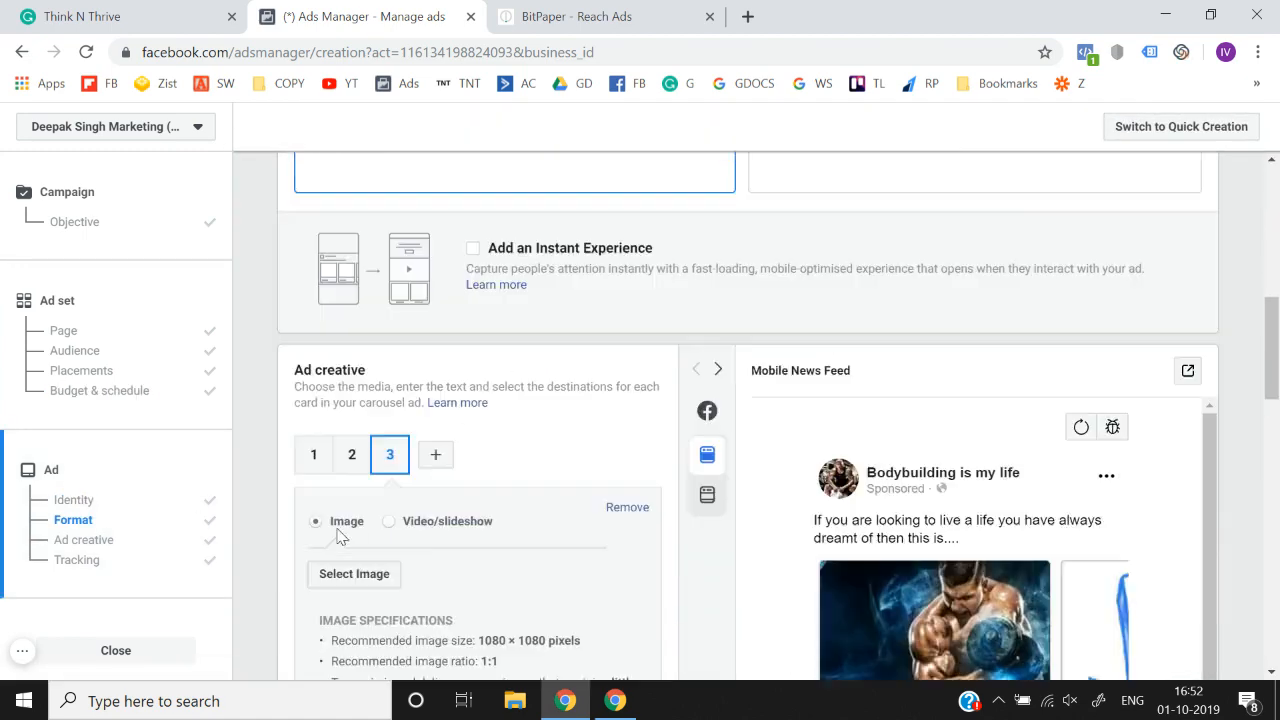
{"action": "scroll", "coordinate": [338, 530], "scroll_direction": "up", "scroll_amount": 5}
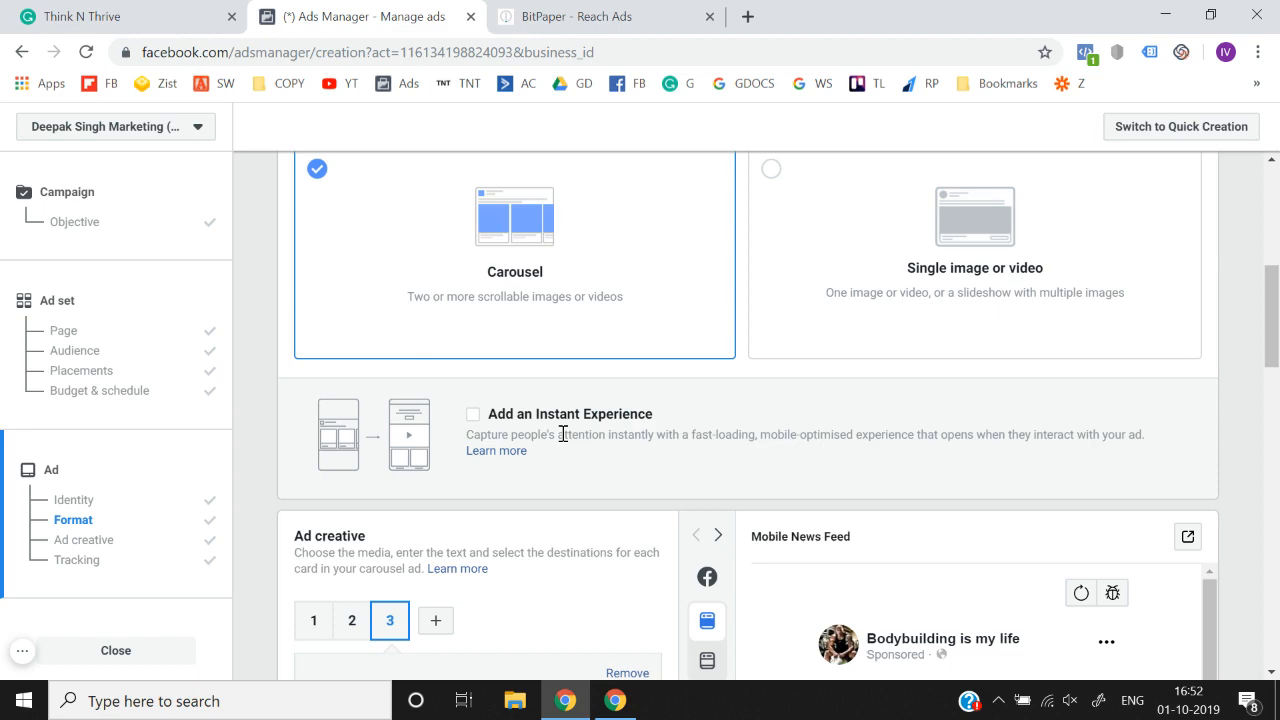
{"action": "scroll", "coordinate": [563, 434], "scroll_direction": "down", "scroll_amount": 3}
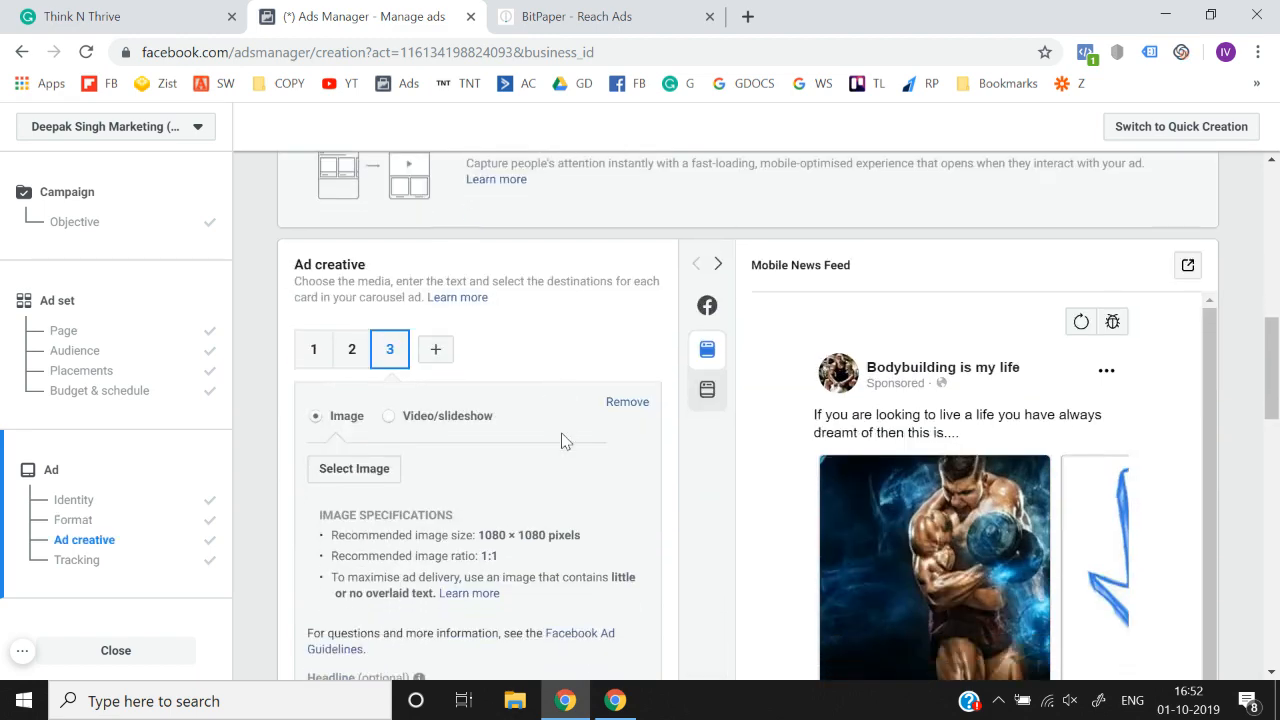
{"action": "scroll", "coordinate": [563, 440], "scroll_direction": "down", "scroll_amount": 9}
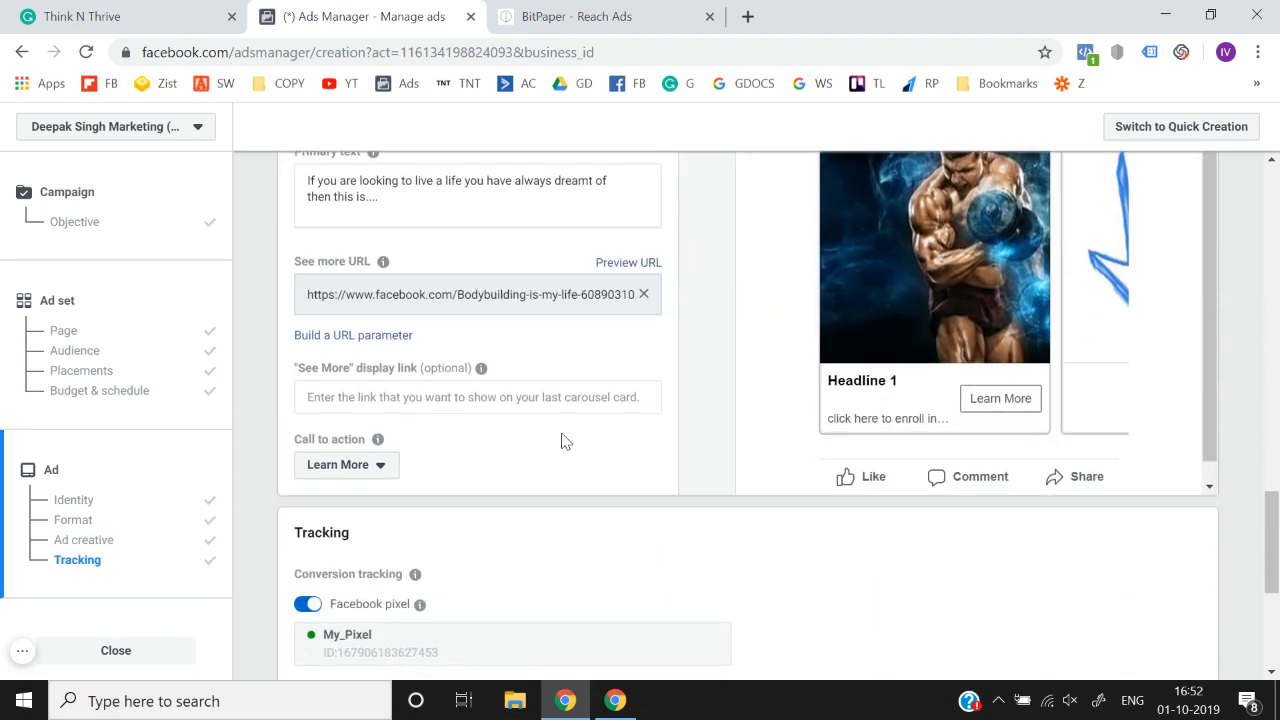
{"action": "scroll", "coordinate": [565, 441], "scroll_direction": "down", "scroll_amount": 4}
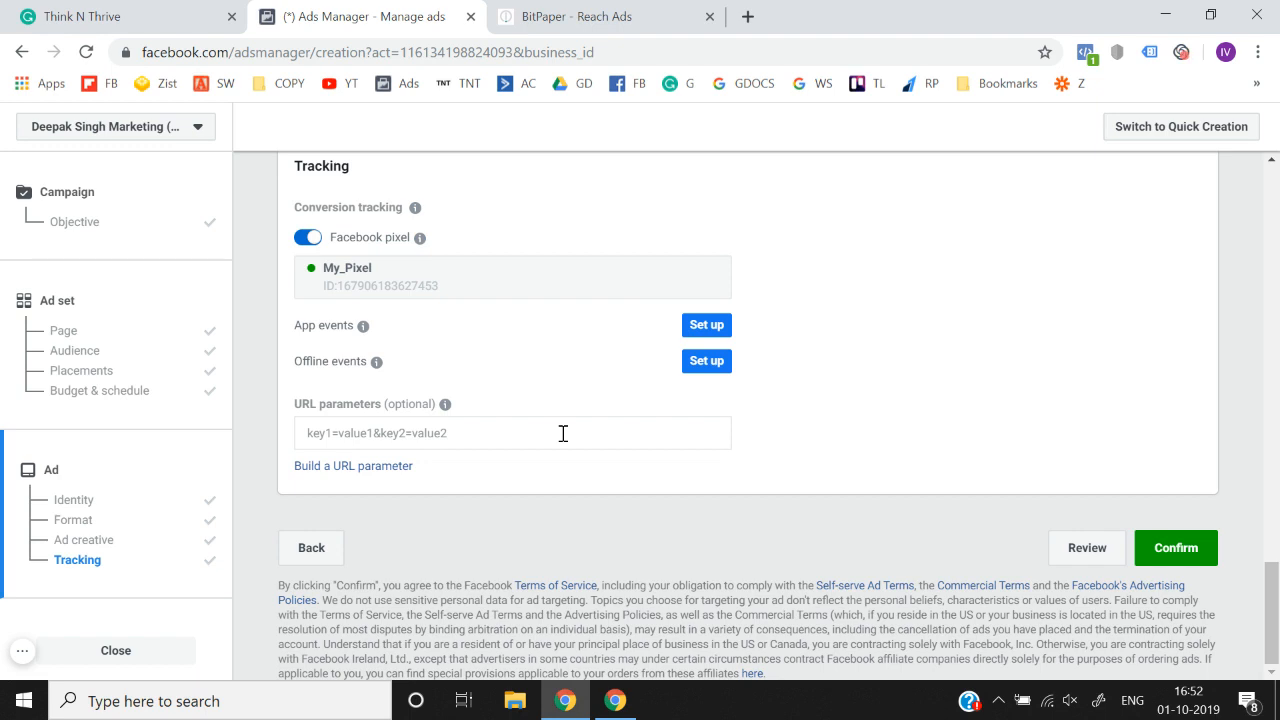
Recheck the campaign objective and campaign-level options, together with the ad's conversion tracking section
{"action": "left_click", "coordinate": [78, 224]}
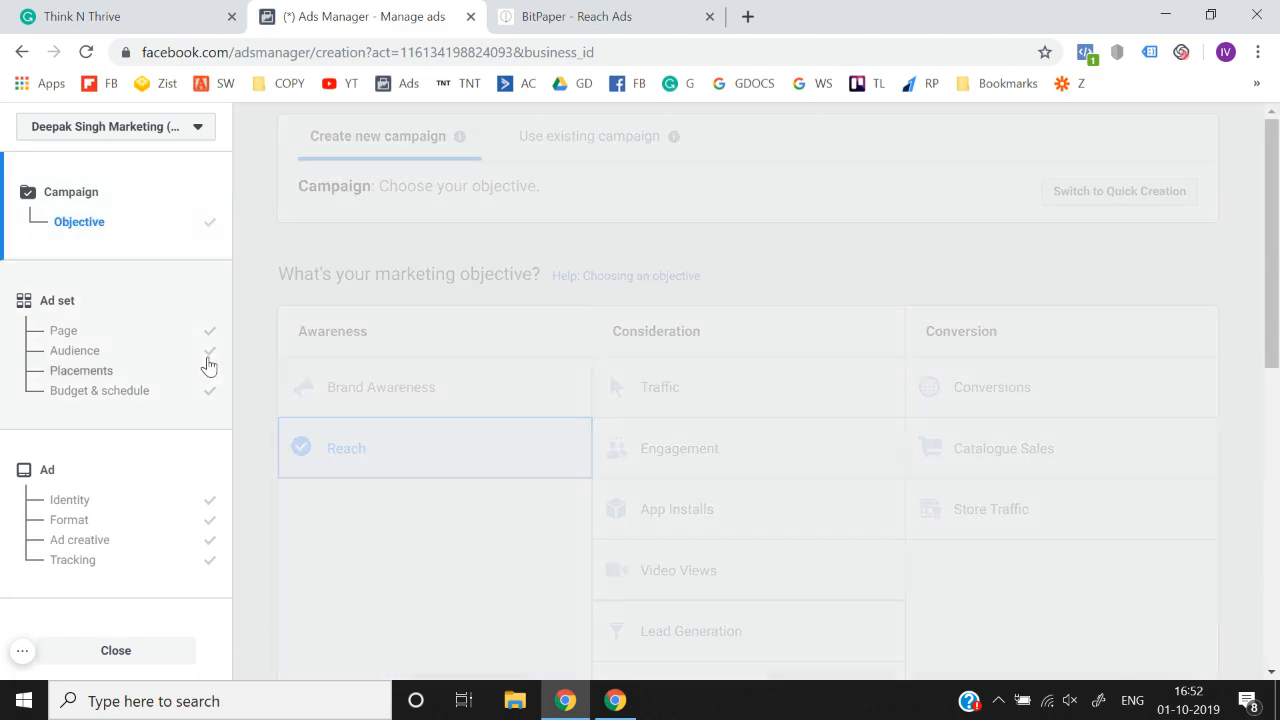
{"action": "scroll", "coordinate": [251, 394], "scroll_direction": "down", "scroll_amount": 4}
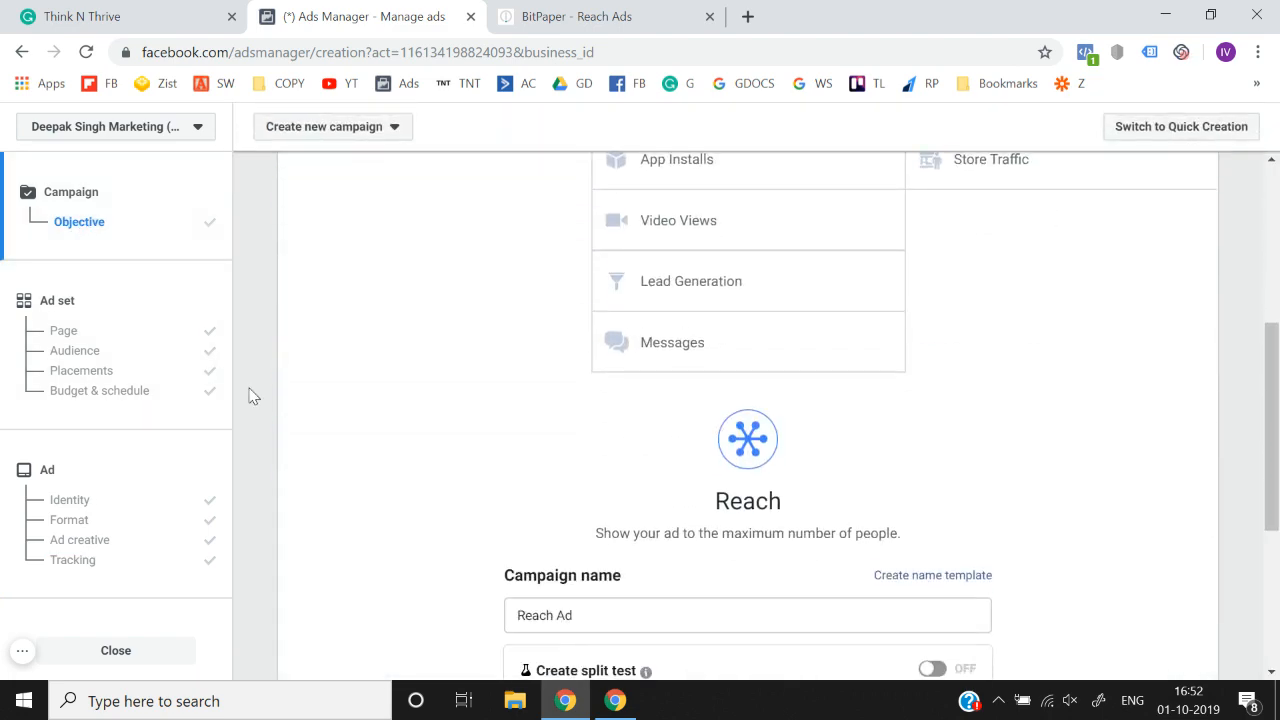
{"action": "scroll", "coordinate": [251, 394], "scroll_direction": "down", "scroll_amount": 3}
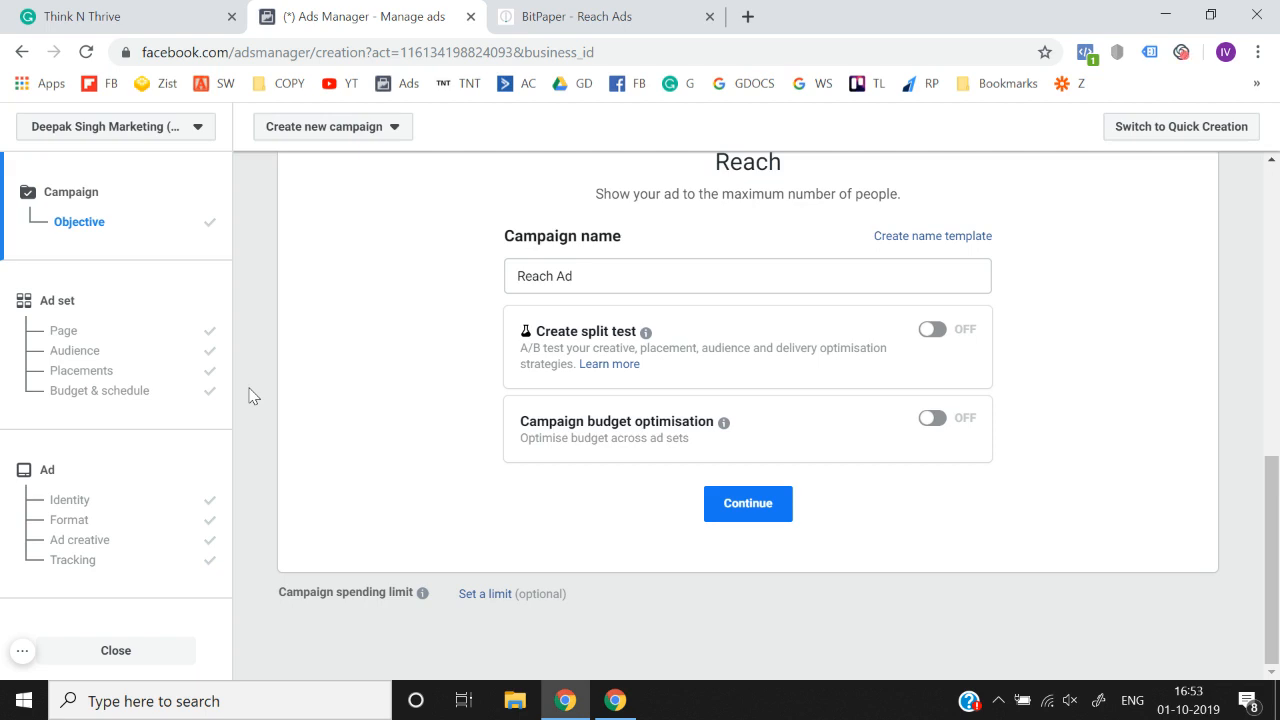
{"action": "left_click", "coordinate": [72, 562]}
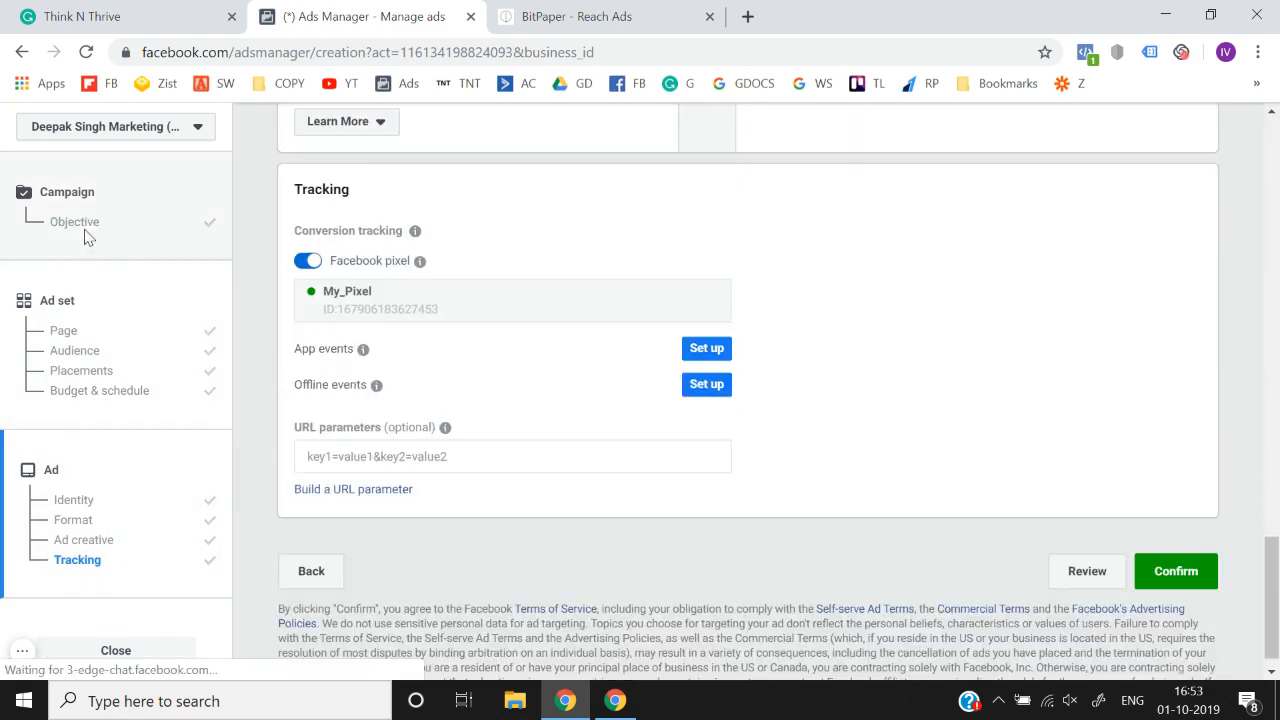
{"action": "left_click", "coordinate": [74, 222]}
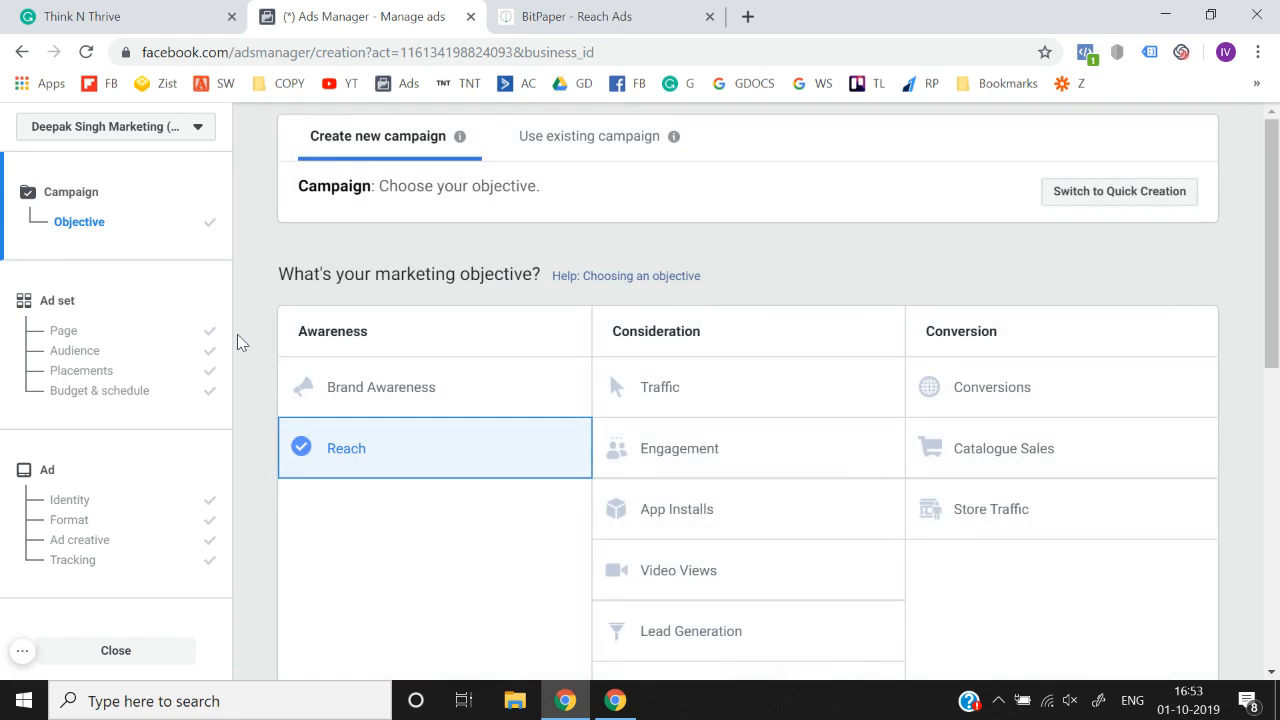